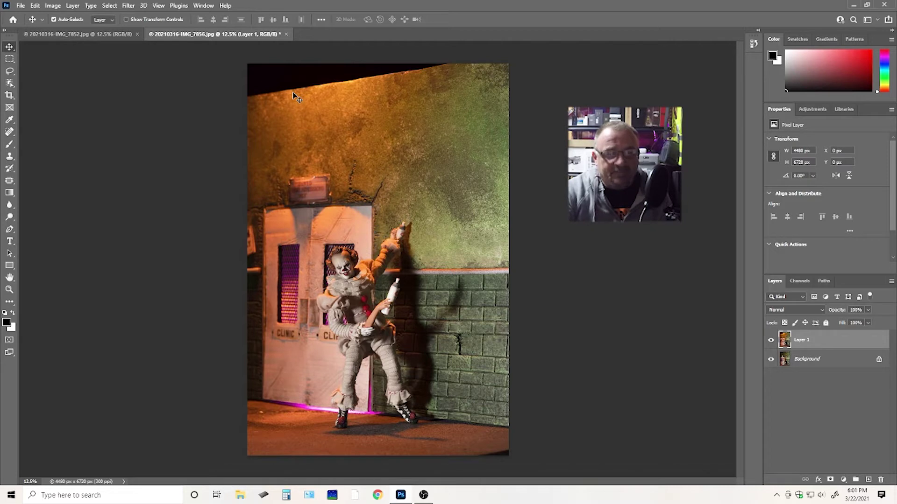
Compare the two stacked photos by hiding Layer 1 and showing it again.
key("z")
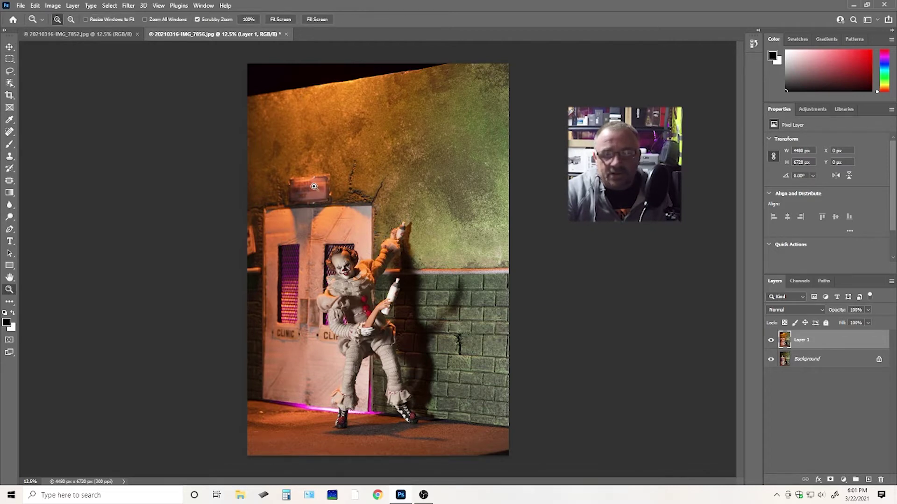
left_click_drag(314, 187, 318, 186)
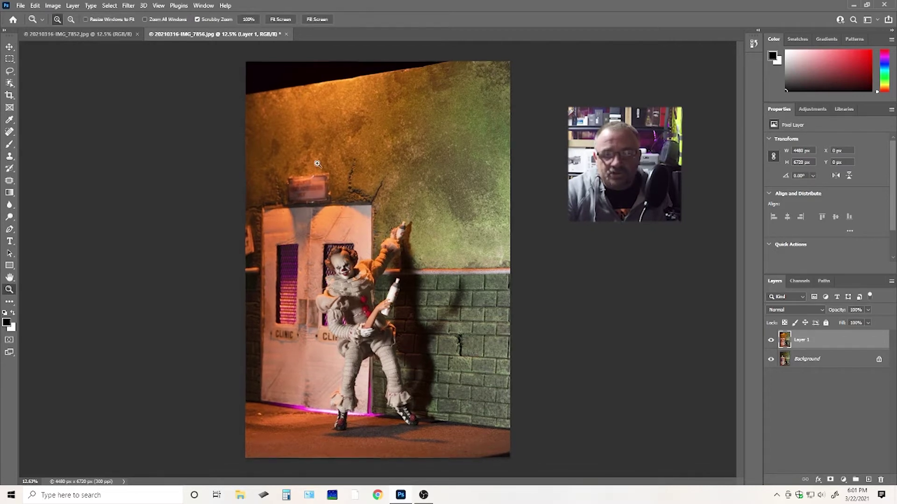
left_click(771, 342)
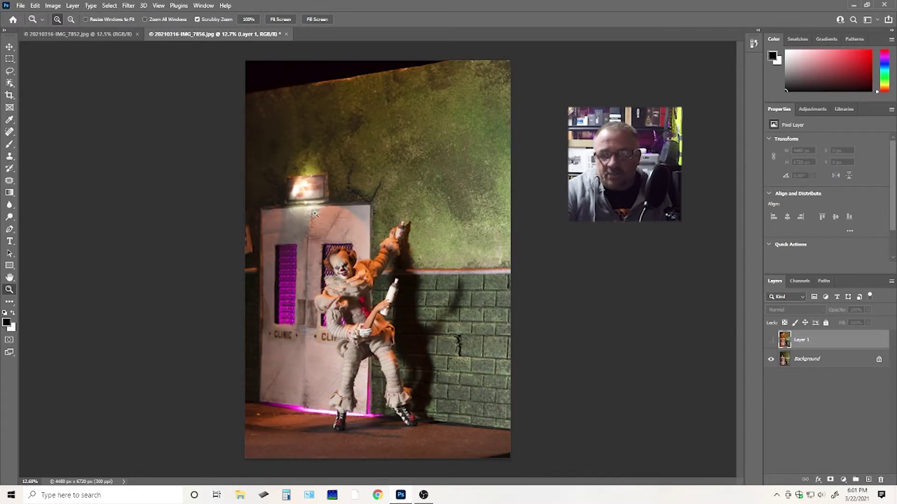
left_click(771, 341)
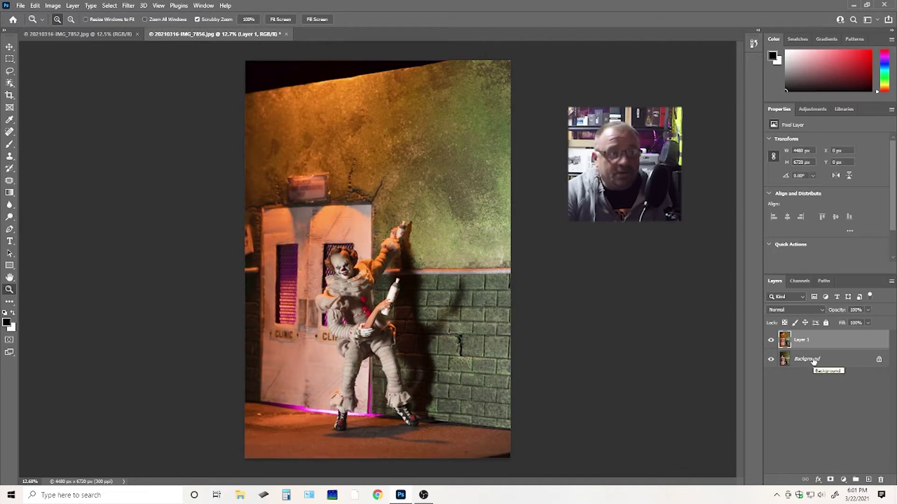
Auto-align Layer 1 and the Background layer using the Auto projection.
left_click(814, 361, "shift")
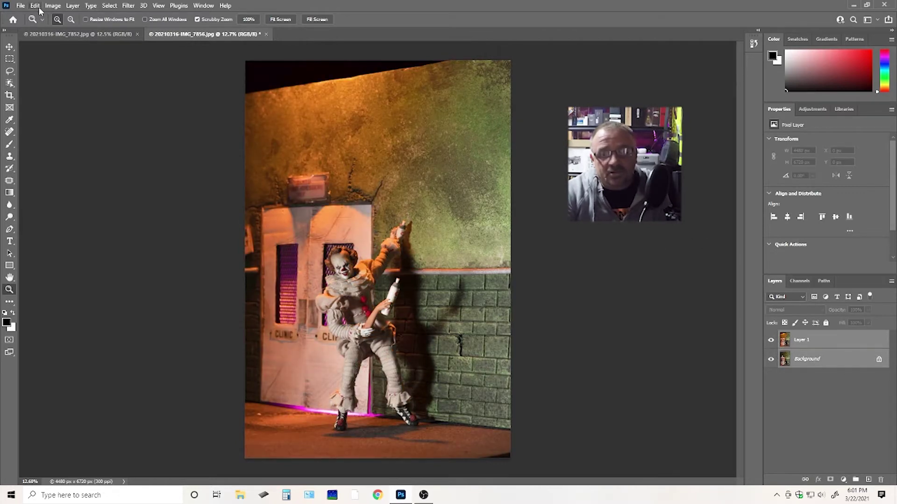
left_click(35, 6)
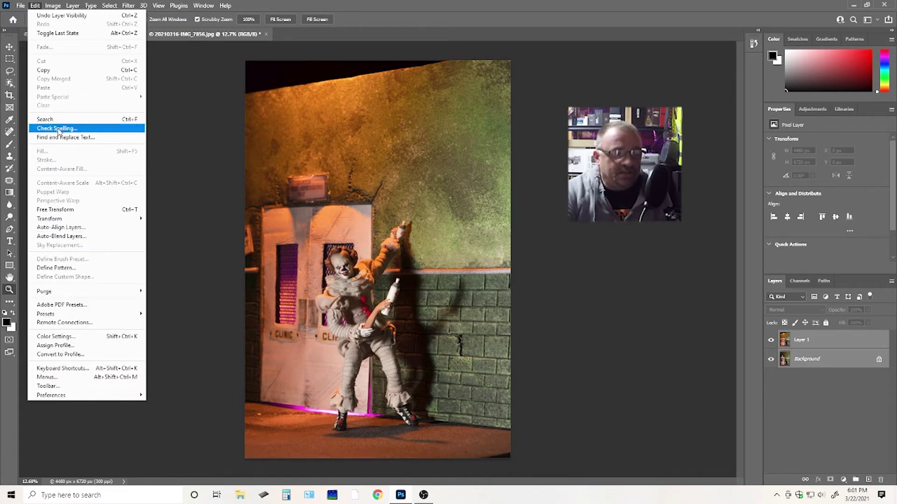
left_click(76, 228)
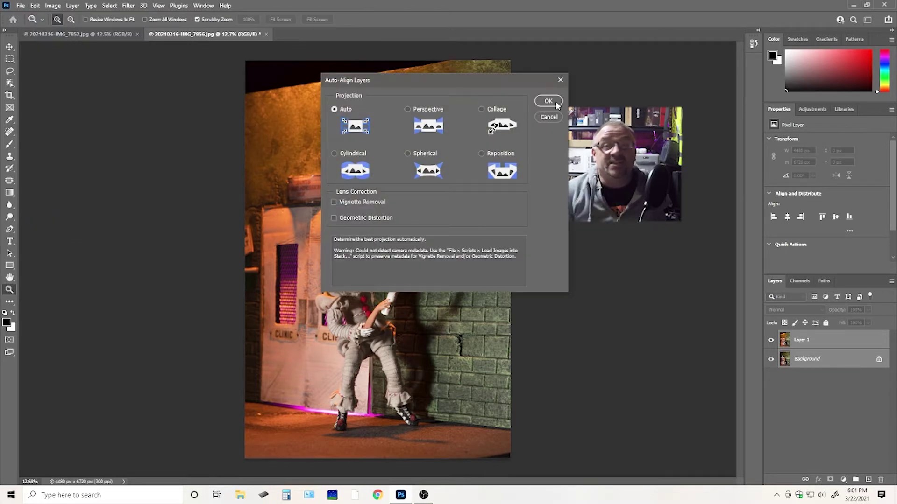
left_click(548, 101)
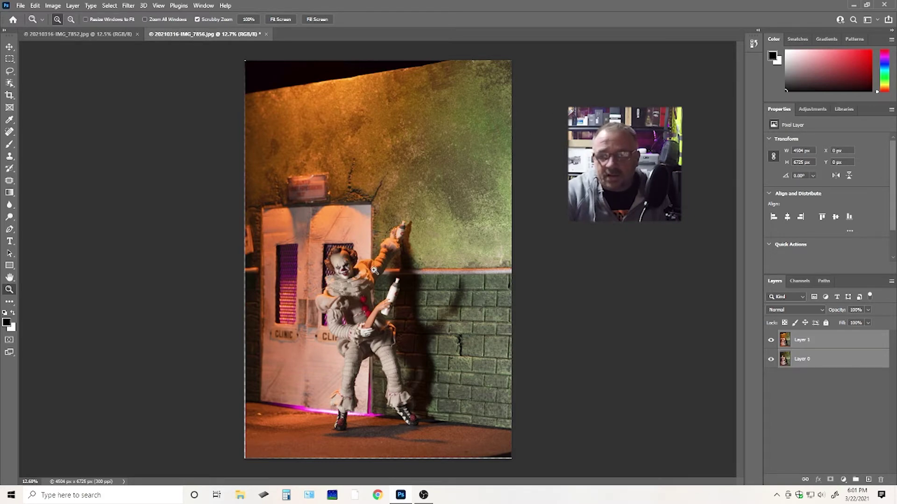
Check the alignment at the clown's face by toggling Layer 1 and briefly lowering its fill, ending at 100%.
left_click_drag(348, 274, 446, 247)
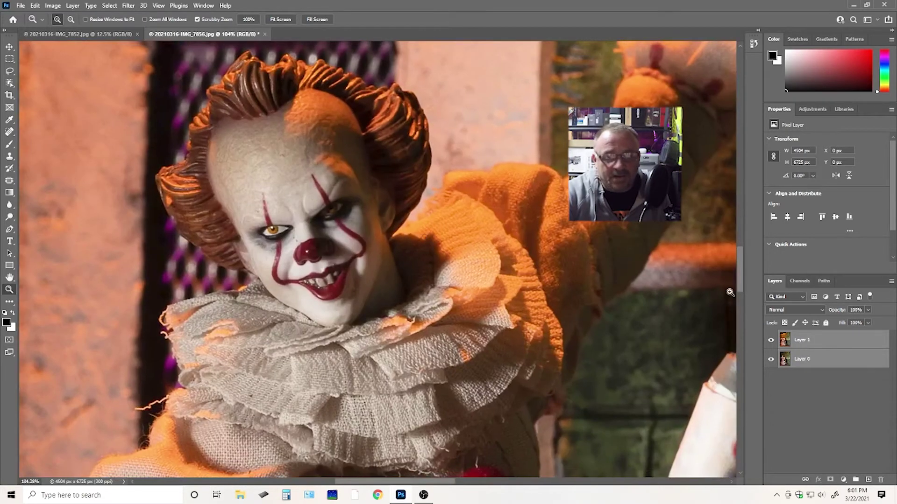
left_click(811, 340)
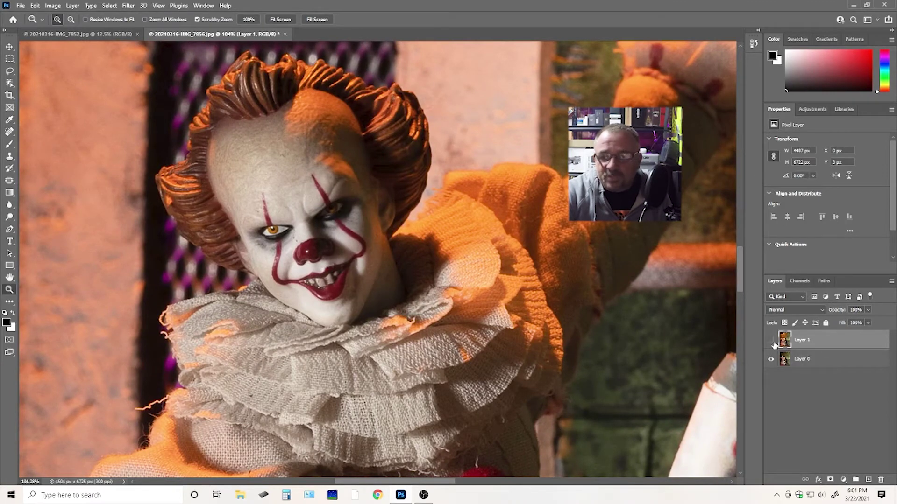
left_click(772, 341)
left_click(772, 341)
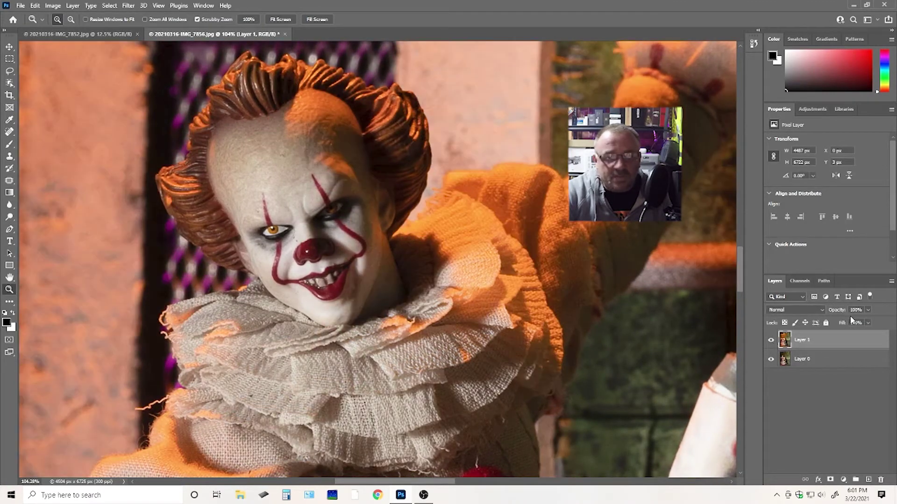
left_click(867, 323)
left_click_drag(868, 334, 854, 338)
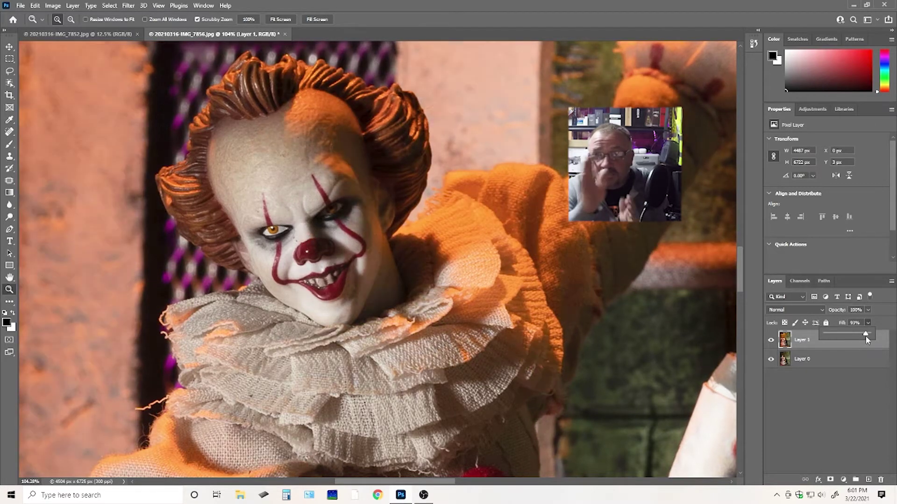
left_click_drag(867, 339, 870, 339)
left_click(821, 346)
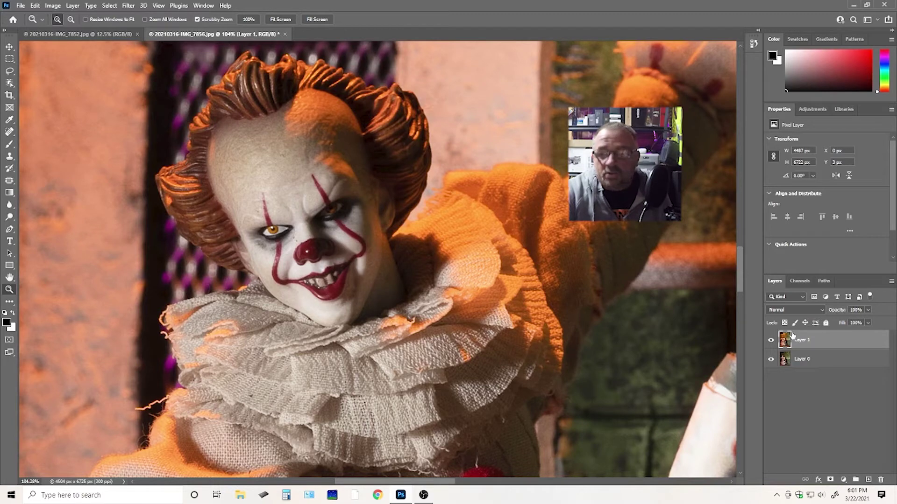
Outline the sign above the clinic doors with a four-cornered Polygonal Lasso selection feathered by 5 px.
left_click(346, 271, "alt")
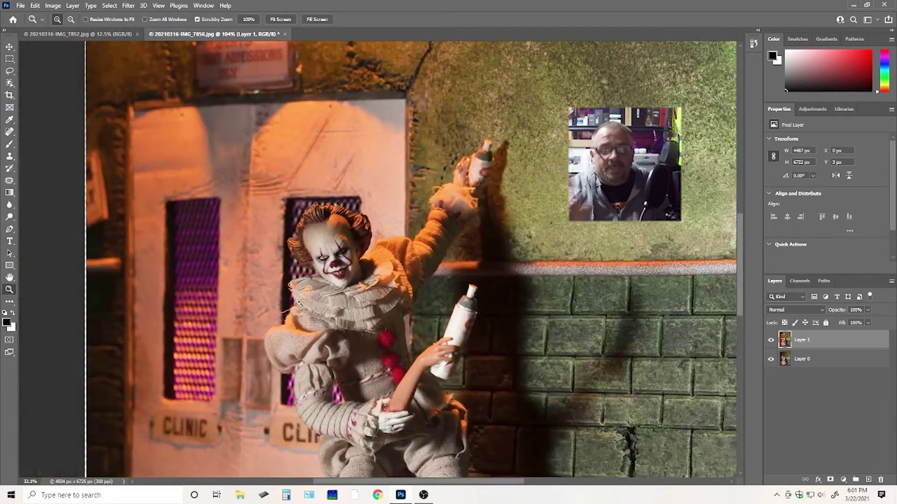
left_click(812, 360, "shift")
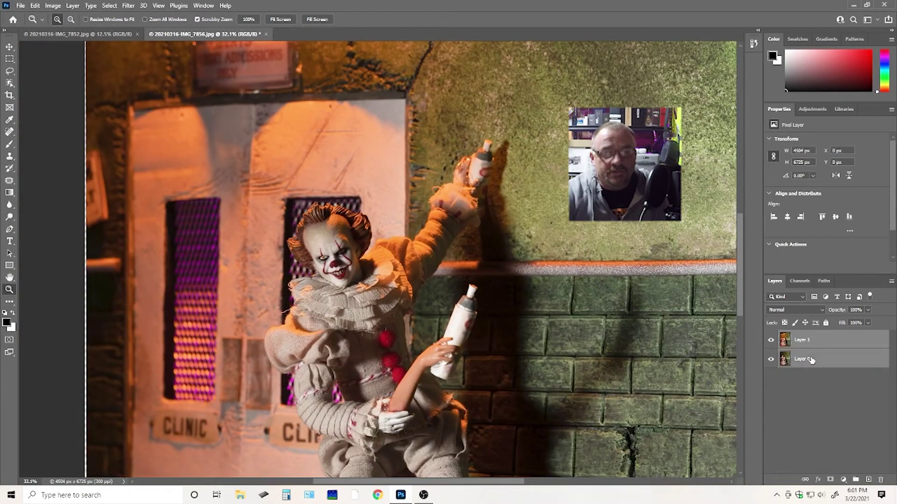
left_click_drag(245, 151, 297, 342)
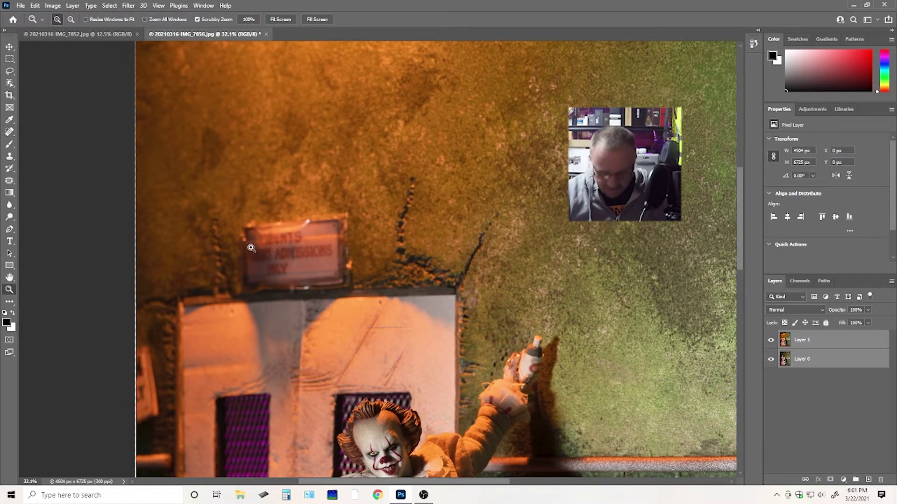
left_click_drag(294, 244, 328, 233)
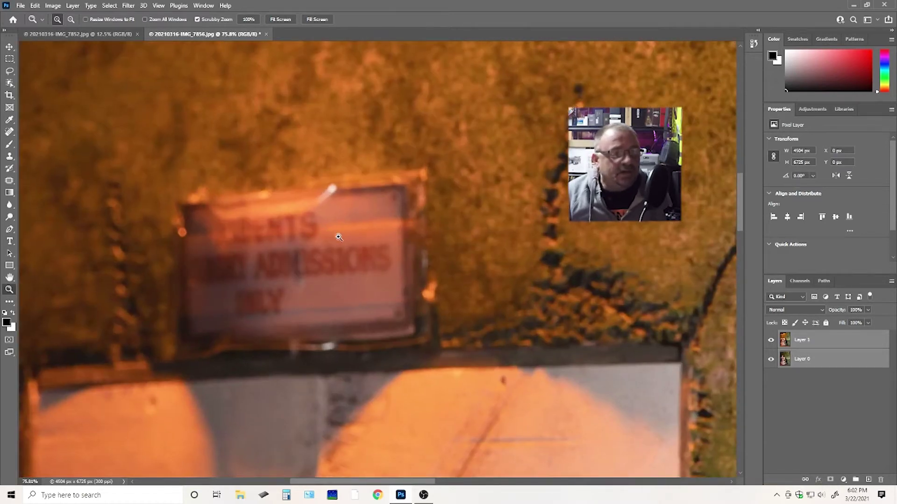
key("l")
key("shift+l")
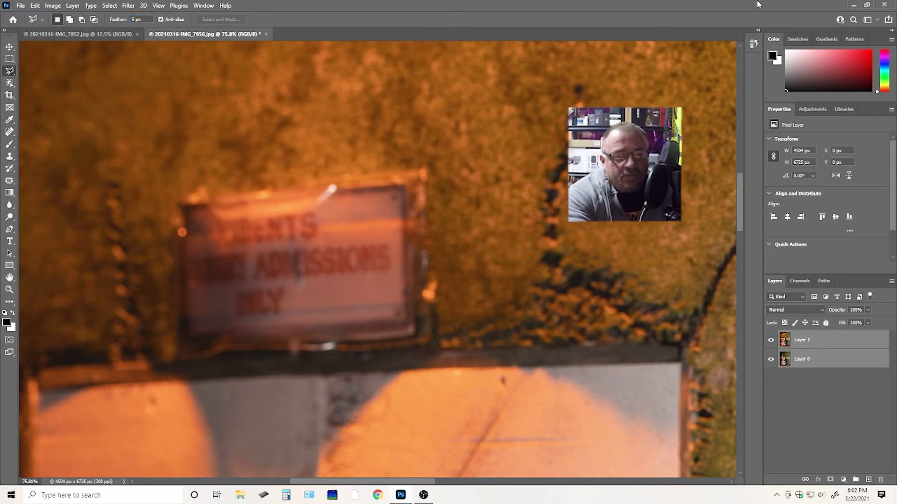
left_click(415, 179)
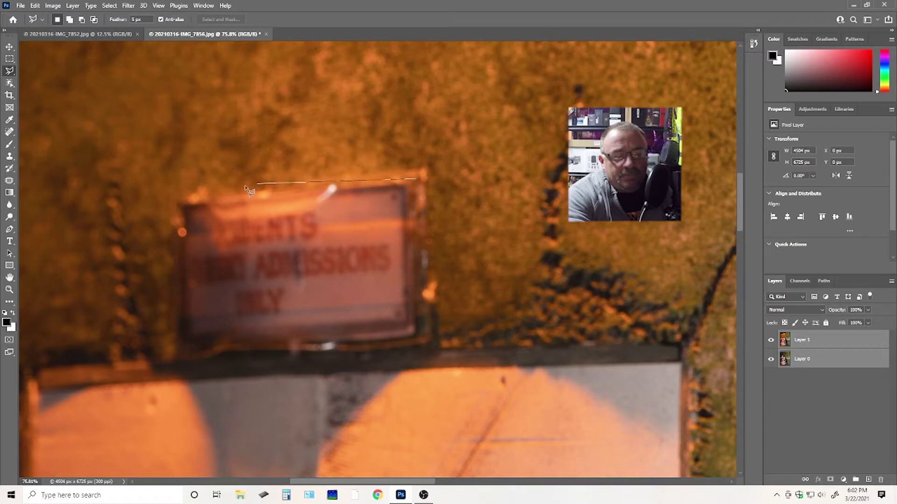
left_click(183, 201)
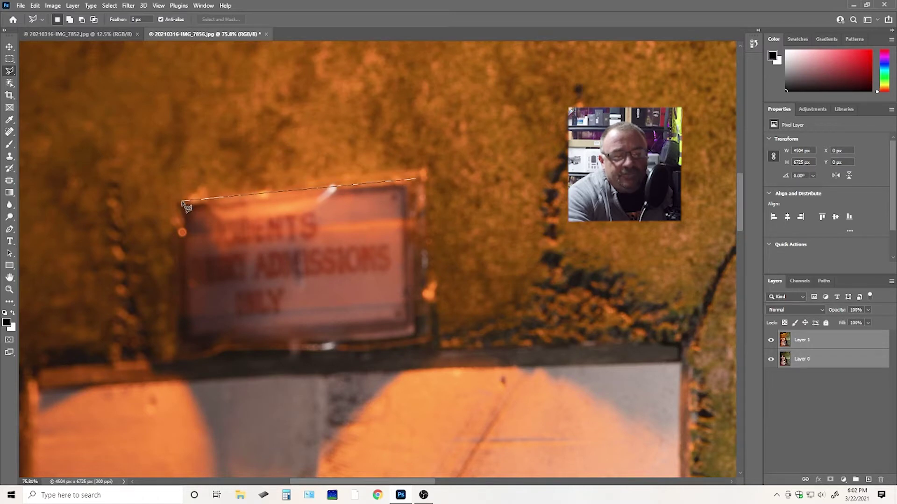
left_click(182, 350)
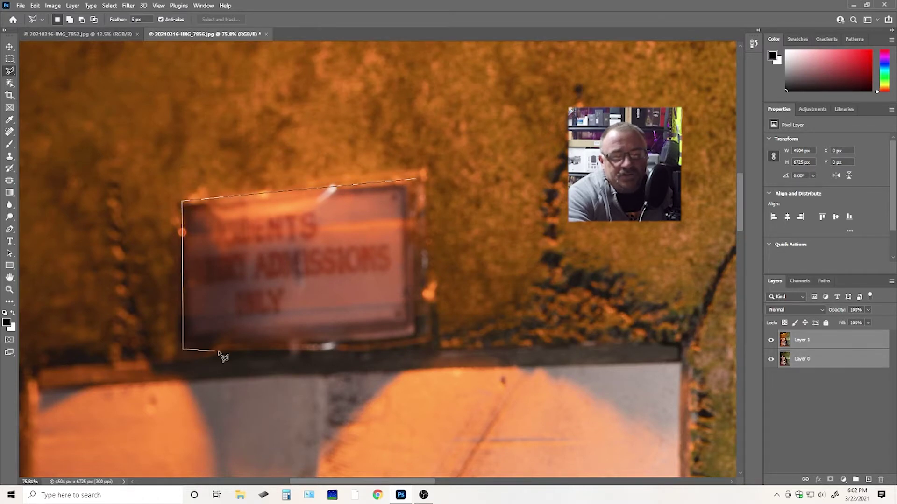
left_click(427, 337)
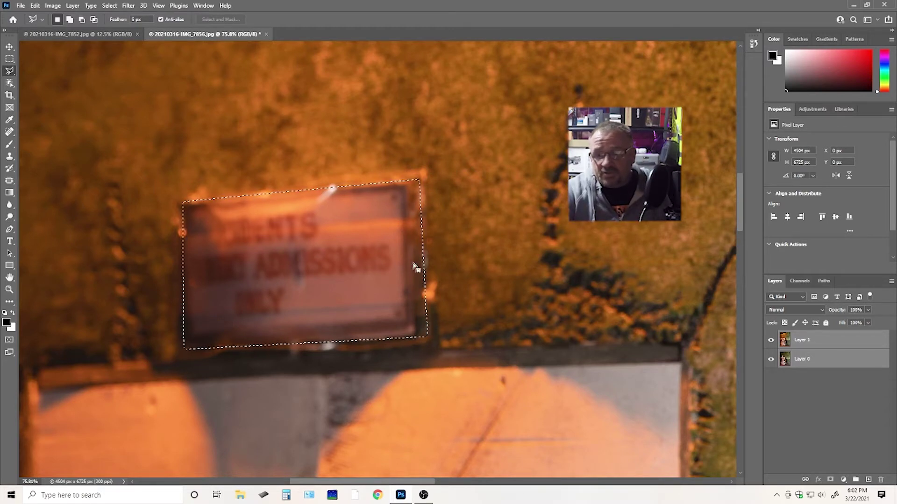
Add a layer mask to Layer 1 that hides the selected sign area so the lit sign of Layer 0 shows through.
left_click(865, 341)
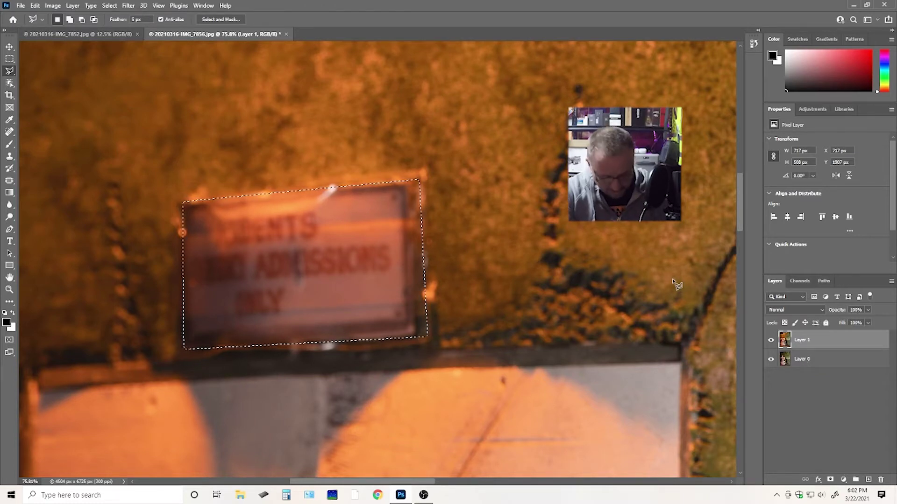
left_click(830, 481)
key("z")
left_click_drag(322, 233, 286, 266)
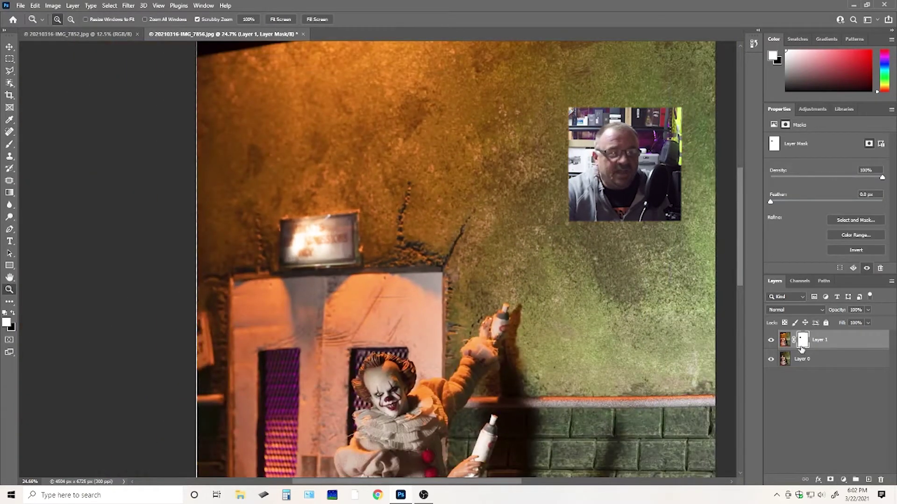
Soften the edges of Layer 1's mask around the sign with a 9.0 px mask feather.
left_click_drag(393, 257, 405, 233)
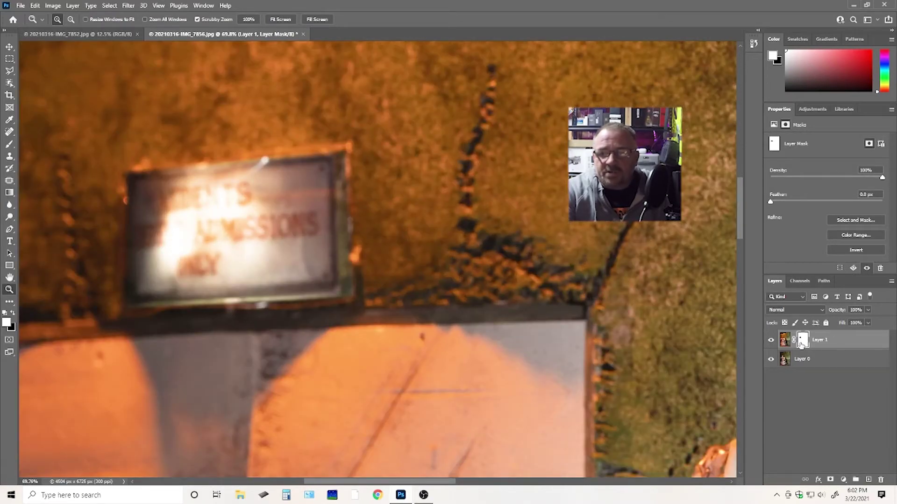
left_click_drag(771, 204, 813, 206)
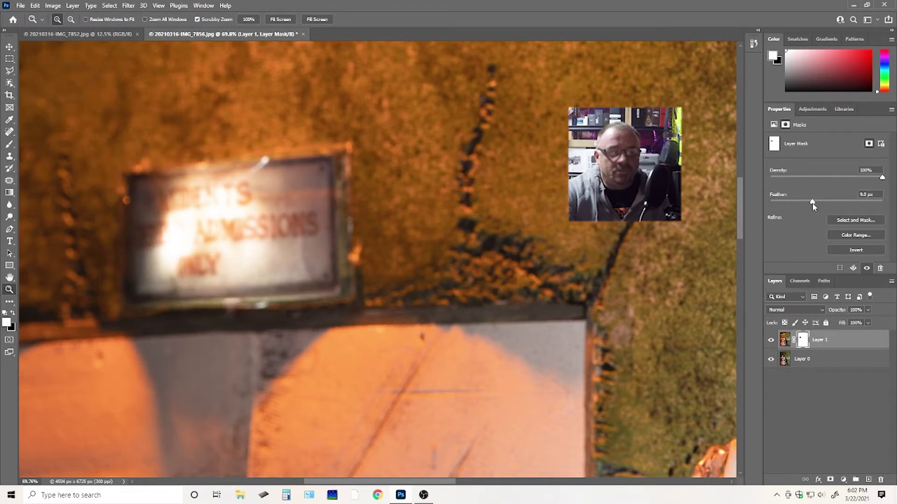
left_click_drag(258, 195, 216, 247)
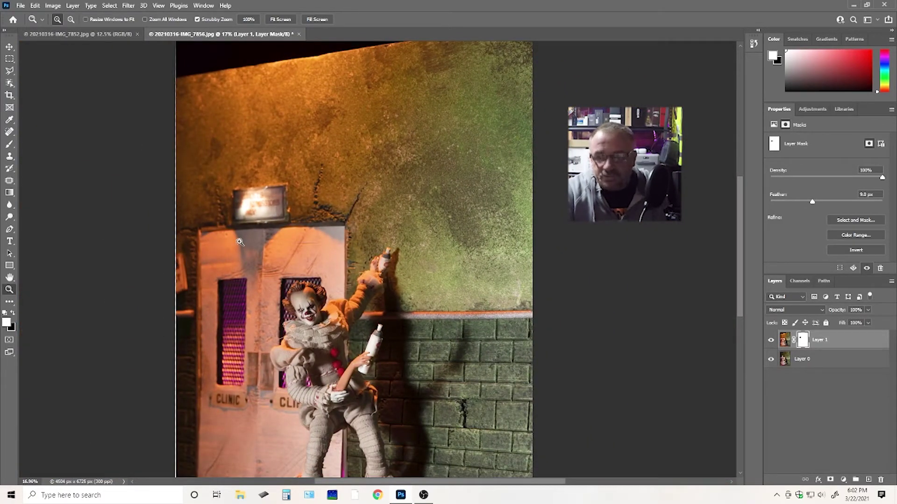
Merge the masked Layer 1 down into Layer 0.
left_click_drag(382, 321, 367, 281)
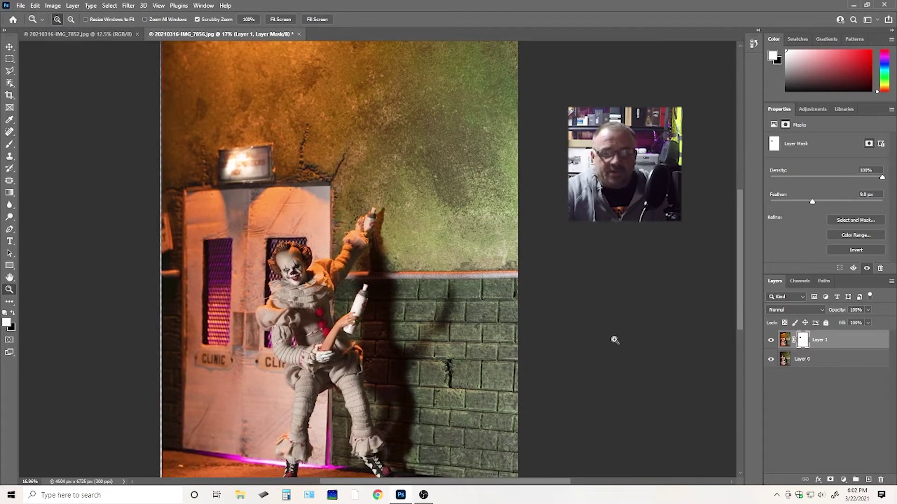
key("ctrl+e")
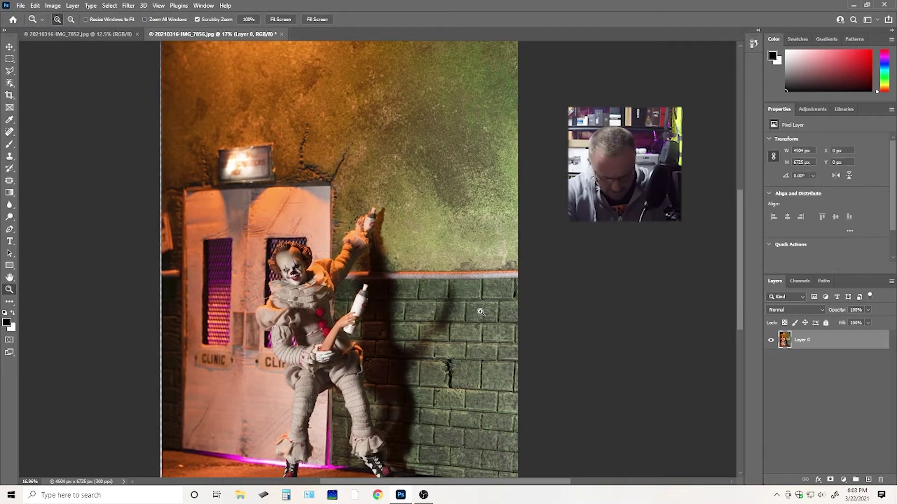
left_click_drag(386, 233, 365, 249)
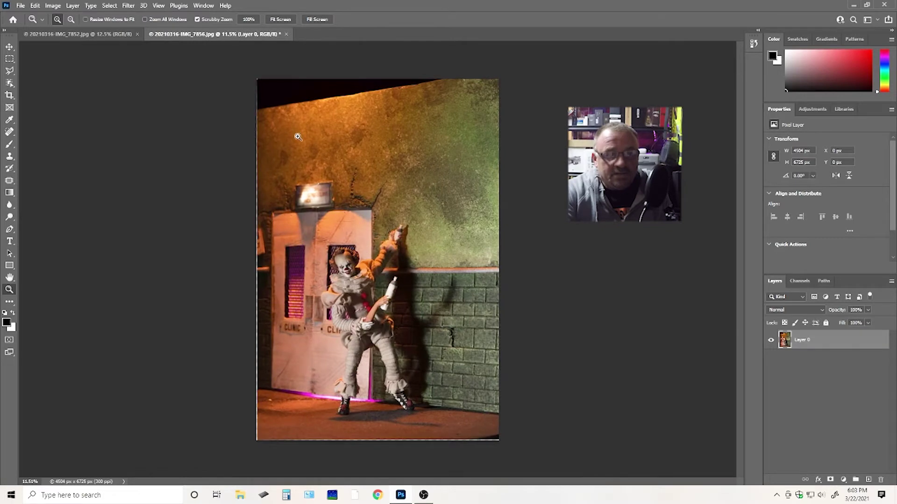
Try to trim the thin strip along the photo's left edge with the Crop tool.
key("c")
mouse_move(255, 111)
left_mouse_down()
mouse_move(335, 117)
mouse_move(256, 112)
left_mouse_up()
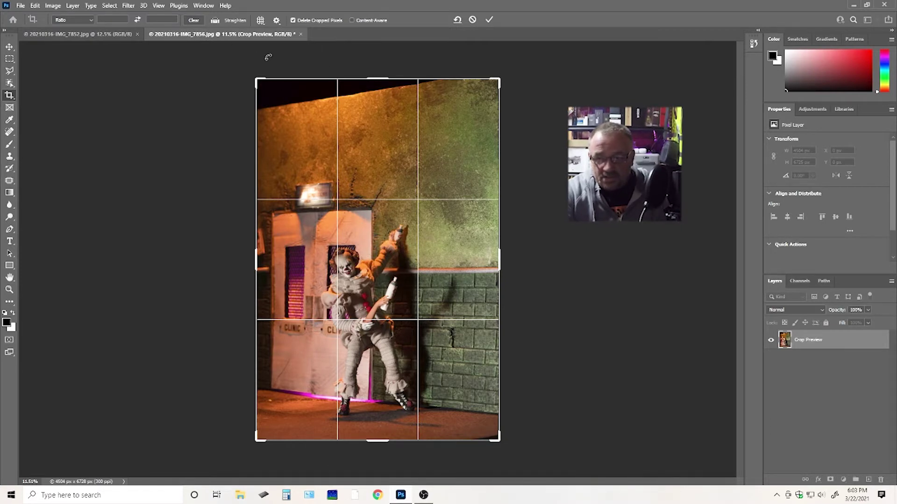
key("Return")
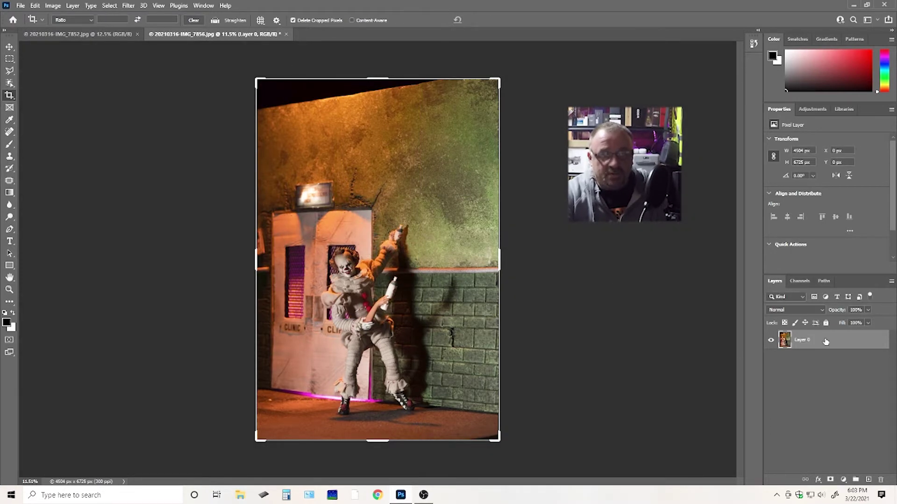
left_click(138, 93)
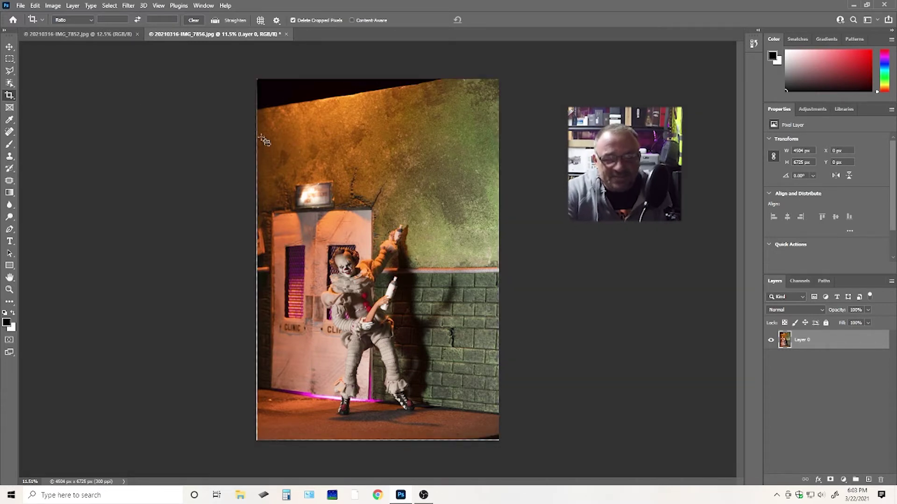
Crop away the dark area at the photo's top and a narrow strip at its bottom, to 4504 × 5979 px.
left_click_drag(258, 120, 517, 436)
mouse_move(377, 98)
left_mouse_down()
mouse_move(376, 64)
mouse_move(375, 99)
left_mouse_up()
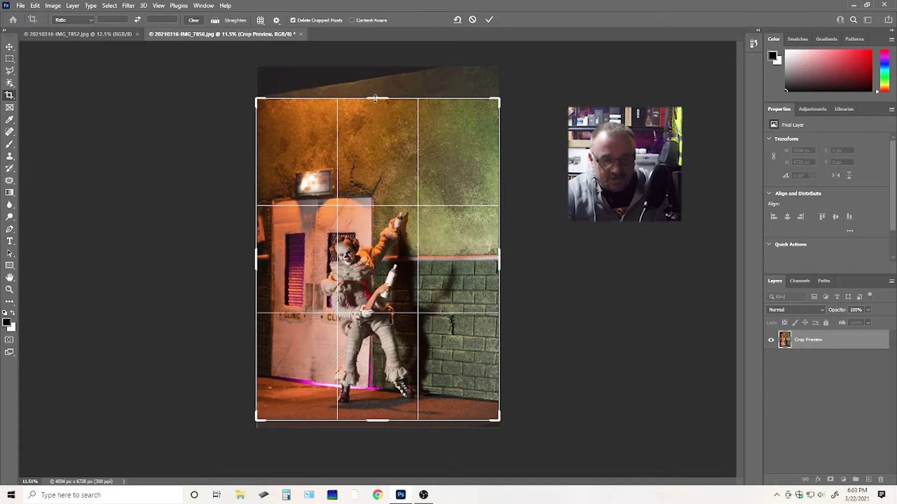
key("Return")
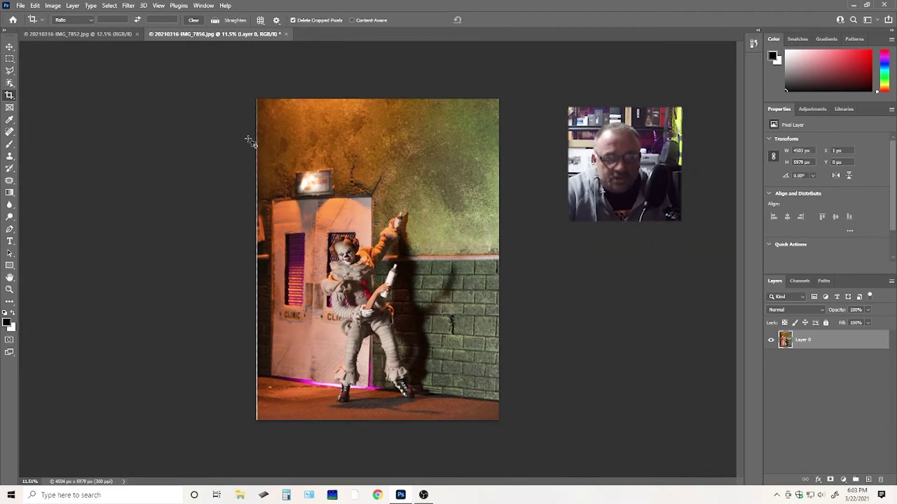
Duplicate Layer 0 to retouch the hand and the white can on a separate copy.
key("z")
left_click_drag(395, 265, 467, 263)
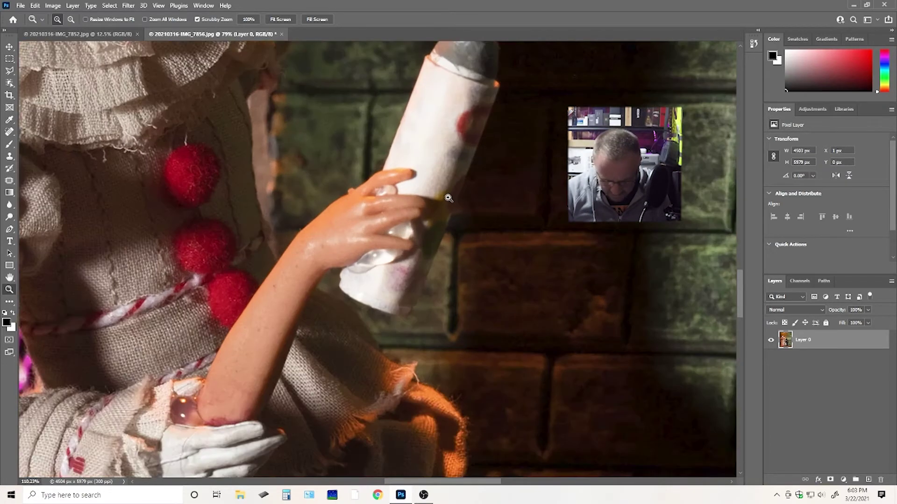
left_click_drag(432, 208, 372, 273)
key("ctrl+j")
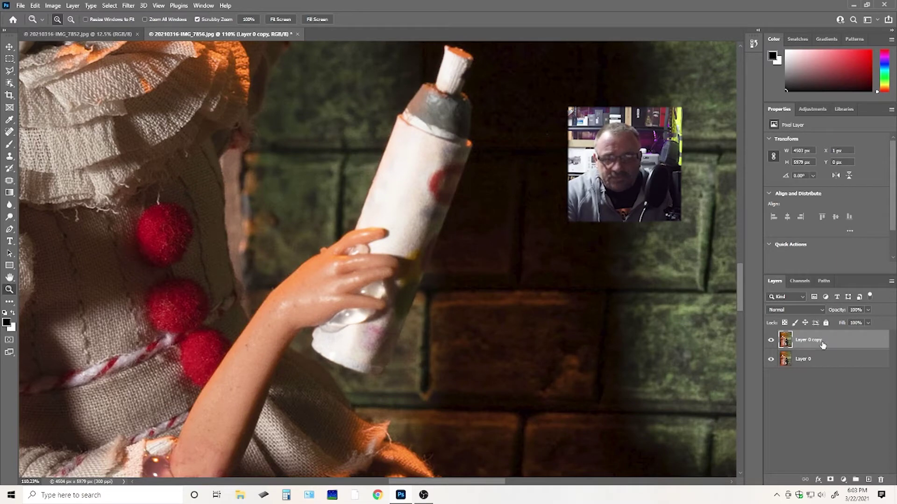
Lasso an oval area of the white can above the fingers with a 5 px feather and copy it to a new layer.
left_click_drag(357, 257, 381, 250)
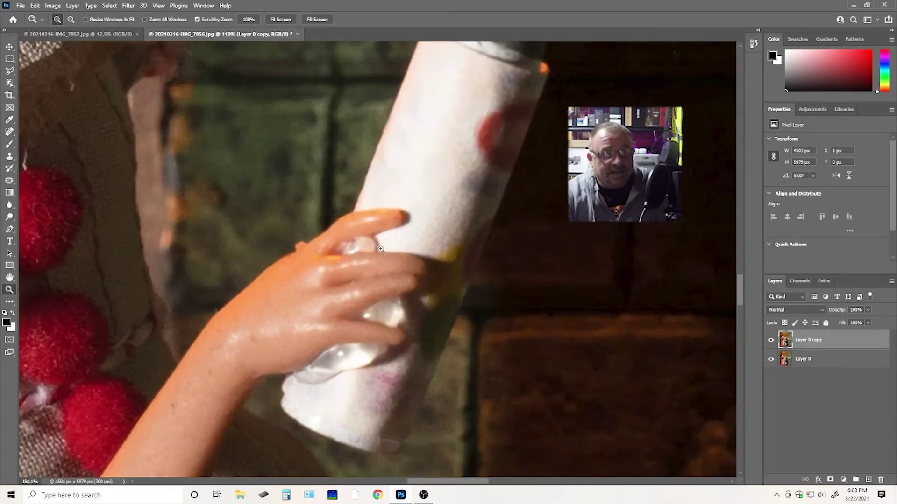
key("l")
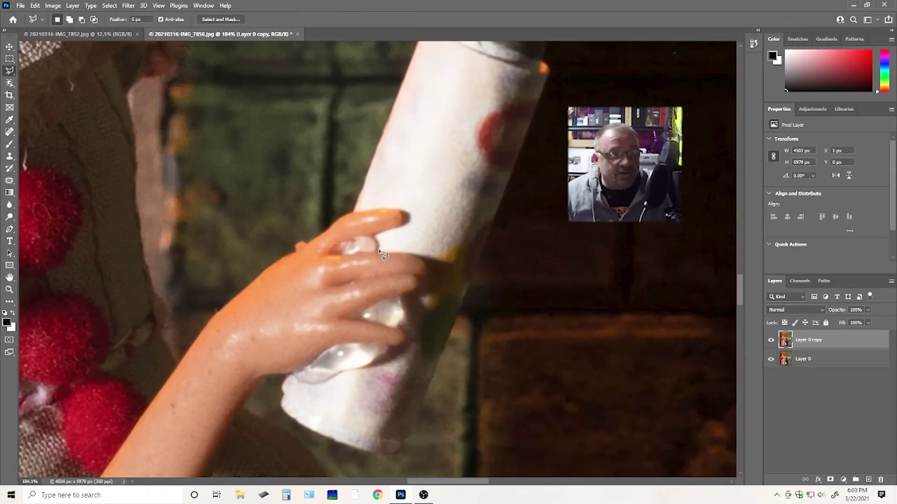
key("shift+l")
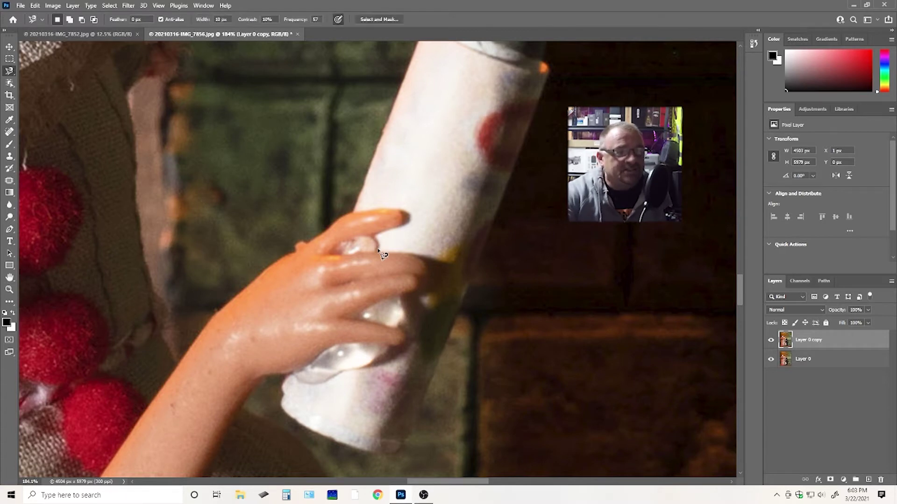
key("shift+l")
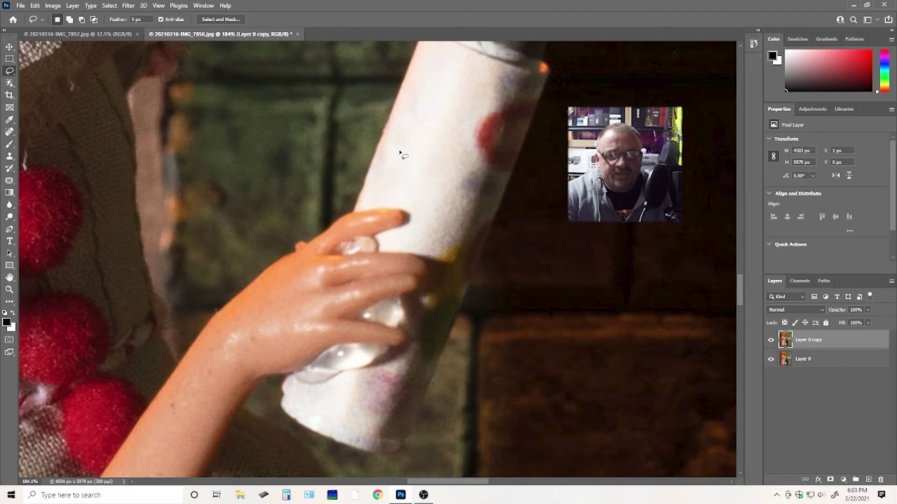
mouse_move(404, 134)
left_mouse_down()
mouse_move(388, 155)
mouse_move(387, 182)
mouse_move(393, 197)
mouse_move(416, 202)
mouse_move(438, 180)
mouse_move(458, 132)
mouse_move(442, 116)
mouse_move(402, 138)
left_mouse_up()
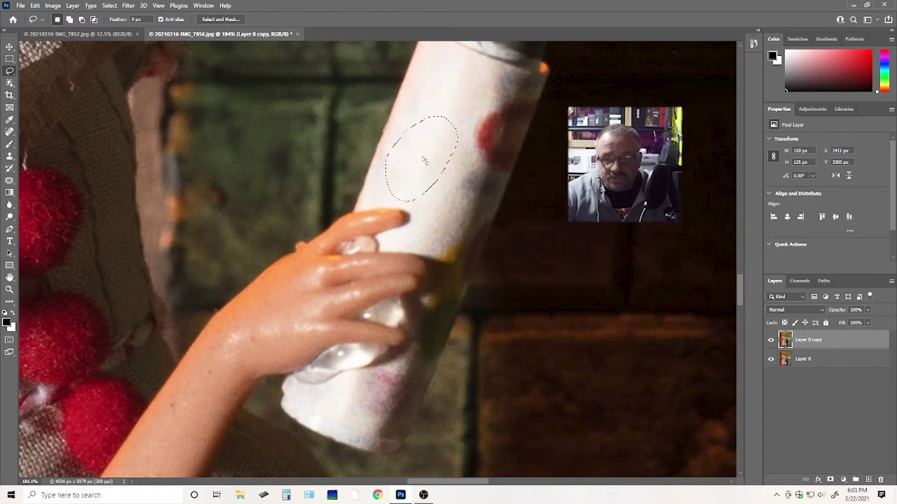
key("ctrl+j")
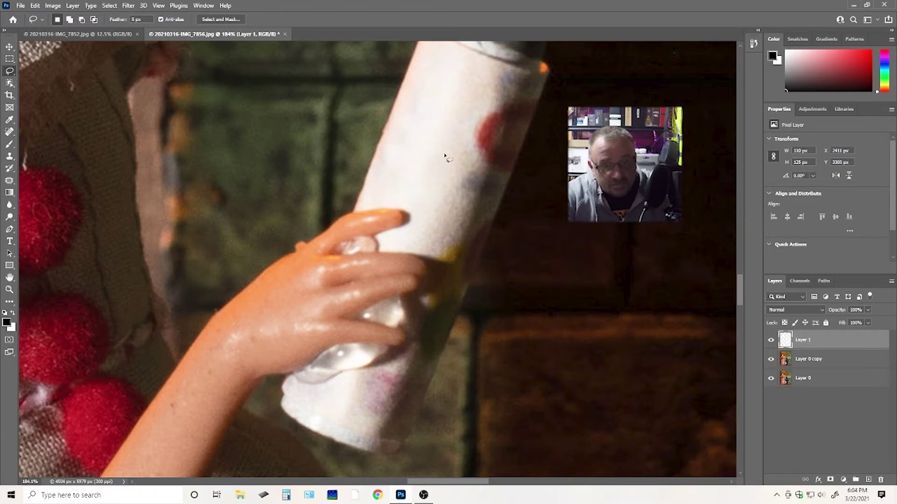
Move the copied can patch over the clear blob between the upper two fingers and rotate it about 48°.
key("v")
mouse_move(406, 175)
left_mouse_down()
mouse_move(411, 184)
mouse_move(362, 250)
left_mouse_up()
key("ctrl+t")
left_click_drag(425, 199, 455, 235)
left_click_drag(379, 237, 381, 242)
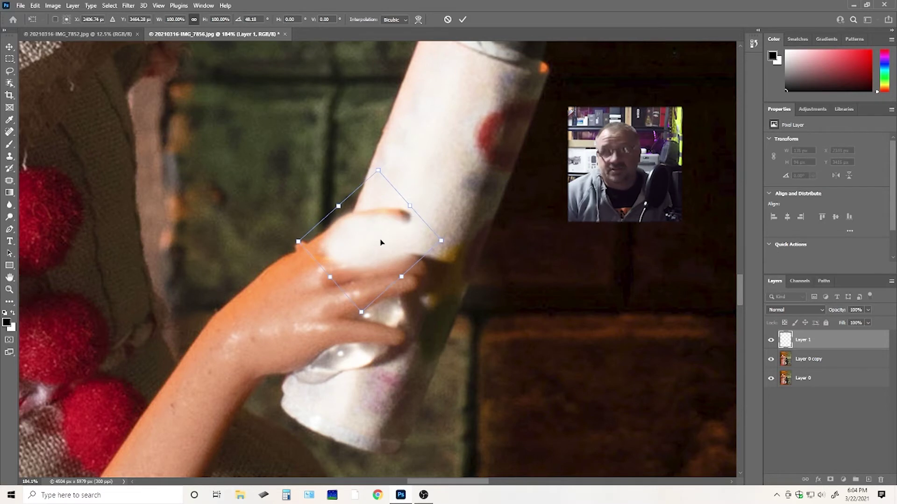
key("Return")
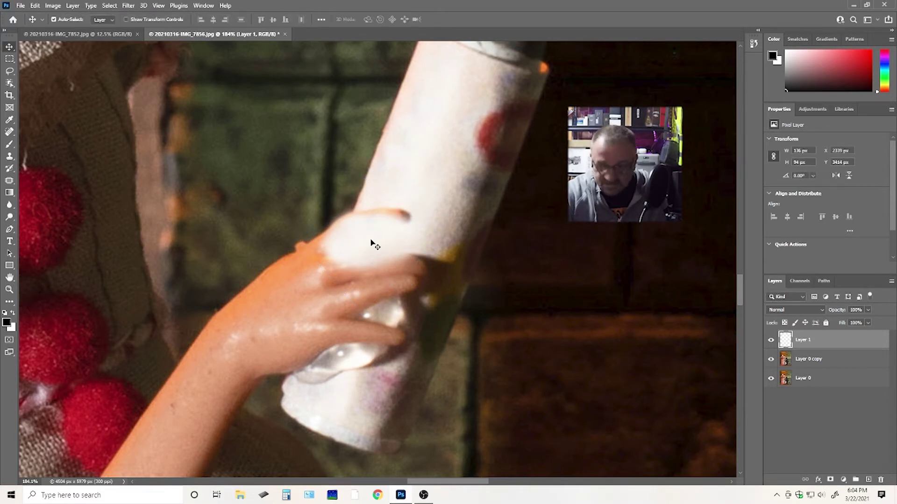
Hide the patch with a black layer mask and paint it back in white at 50% flow over the blob's outer part.
left_click(831, 480, "alt")
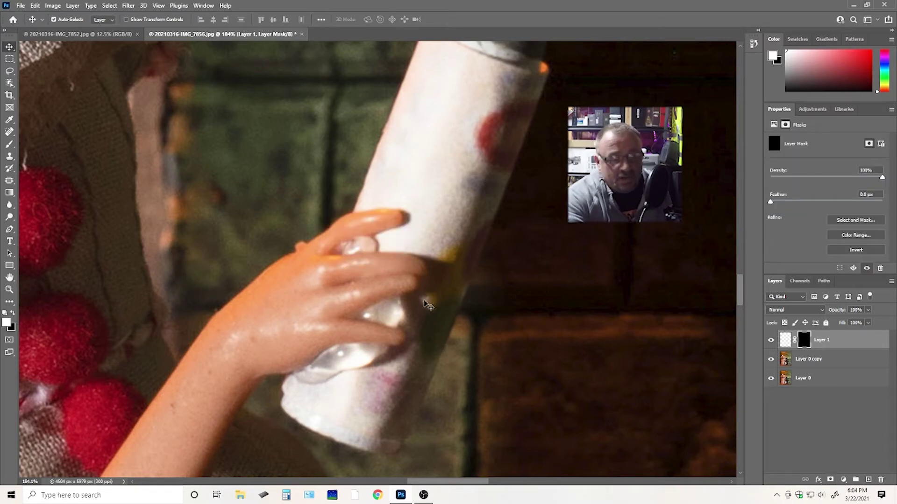
key("b")
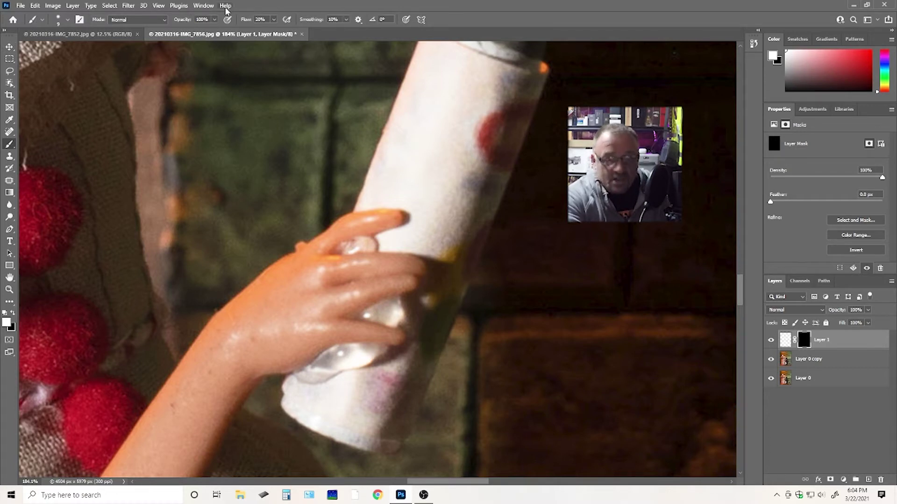
key("z")
left_click_drag(395, 223, 399, 219)
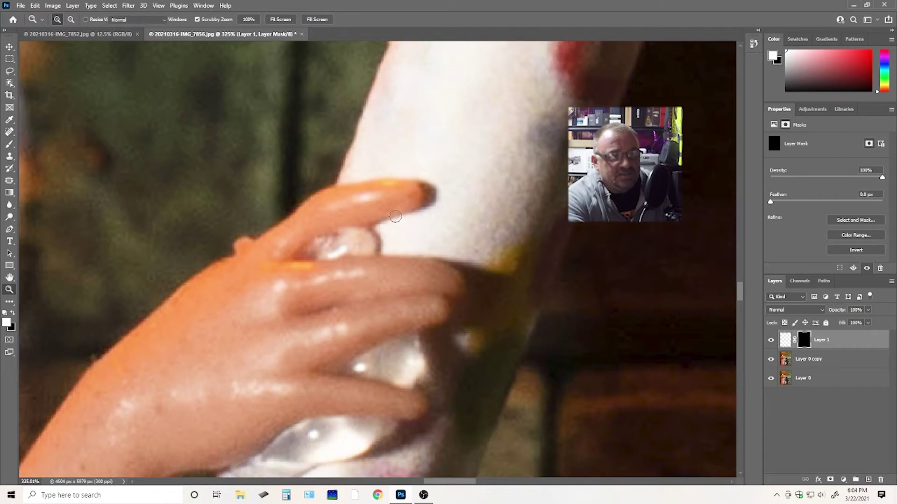
key("b")
left_click(58, 21)
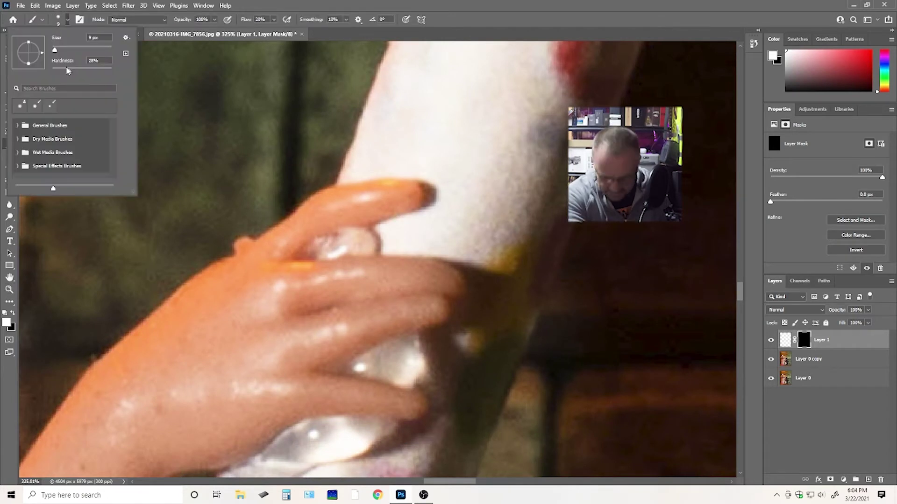
left_click(417, 191)
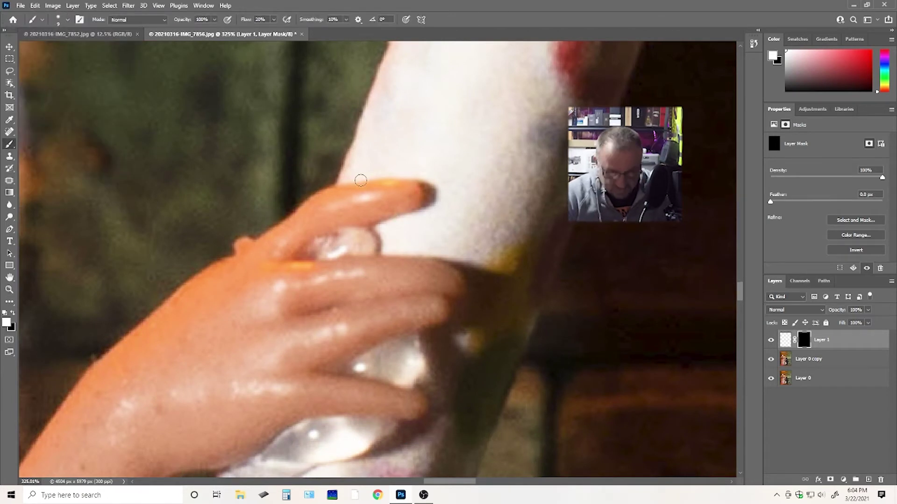
key("bracketright")
key("bracketright")
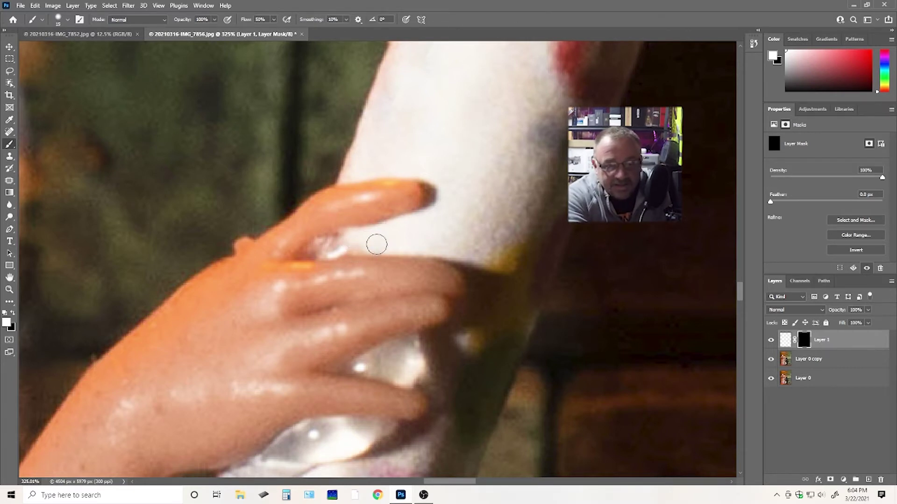
Reveal the patch with a smaller white brush in the remaining narrow gap between the upper two fingers.
key("bracketleft")
key("bracketleft")
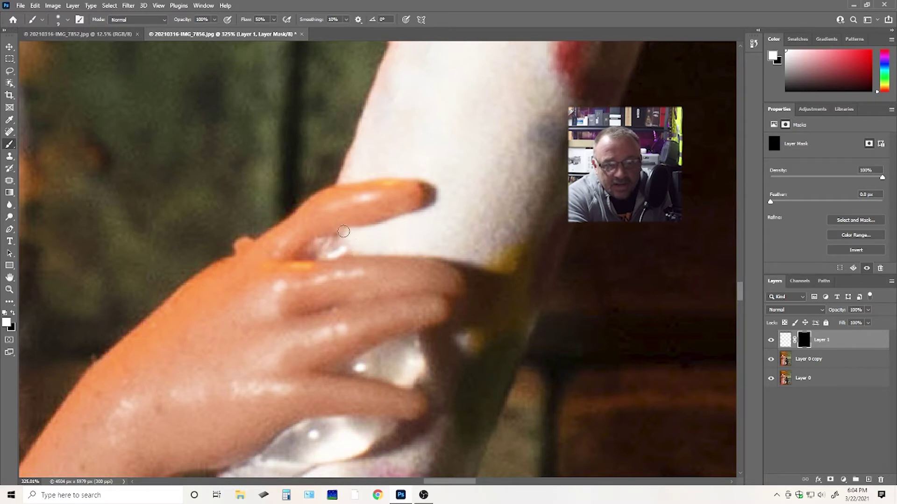
mouse_move(338, 233)
left_mouse_down()
mouse_move(311, 251)
mouse_move(350, 248)
mouse_move(316, 251)
mouse_move(348, 248)
mouse_move(330, 240)
mouse_move(306, 254)
mouse_move(366, 242)
mouse_move(355, 251)
left_mouse_up()
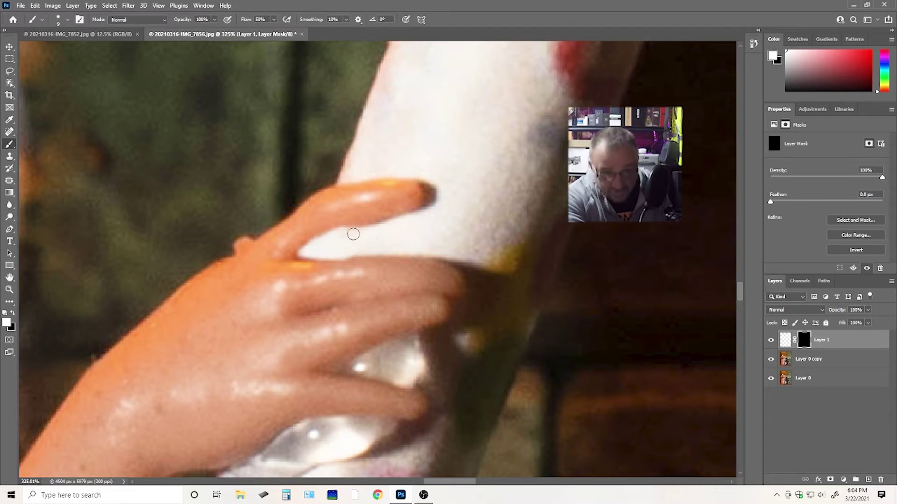
key("x")
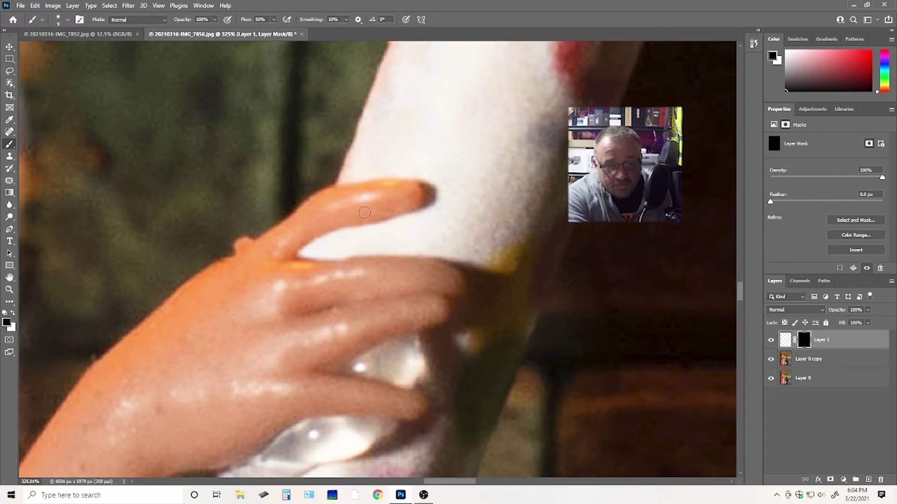
key("x")
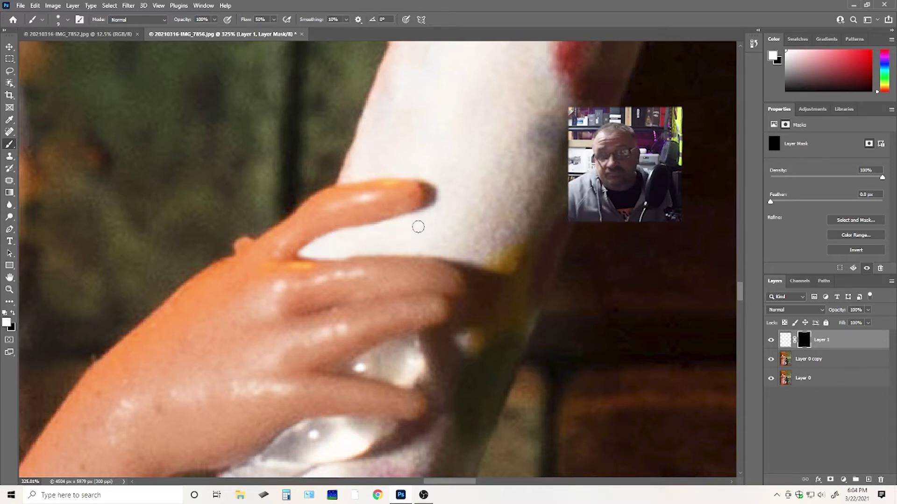
Apply Layer 1's mask permanently to the patch layer.
key("z")
mouse_move(455, 243)
left_mouse_down()
mouse_move(441, 263)
mouse_move(399, 287)
left_mouse_up()
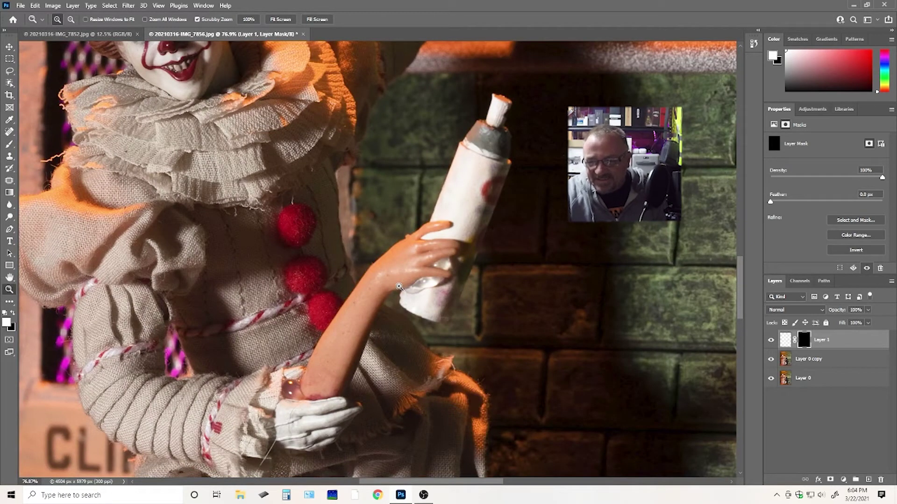
right_click(797, 343)
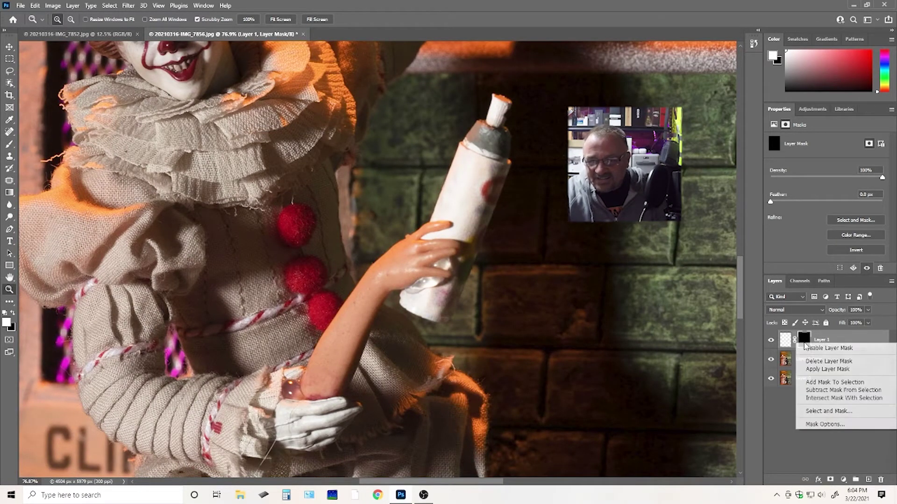
left_click(814, 370)
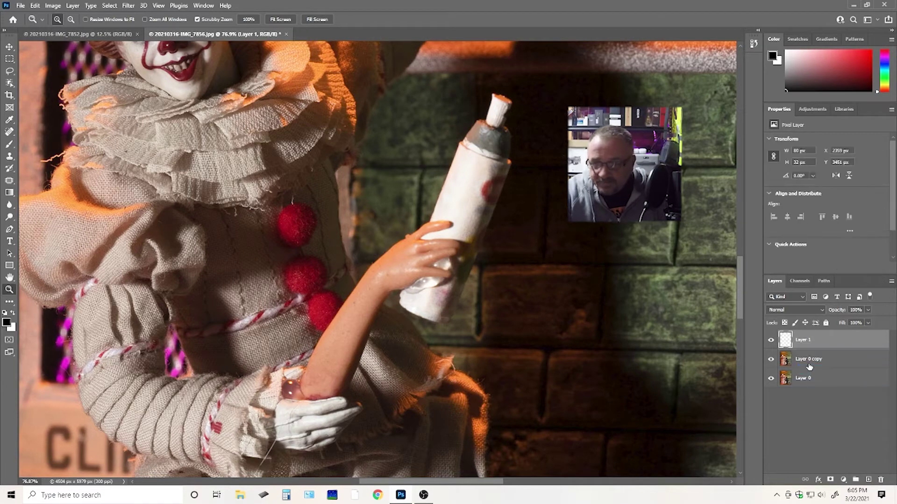
Stamp all visible layers into a new top layer and group the three layers beneath it.
key("ctrl+shift+alt+e")
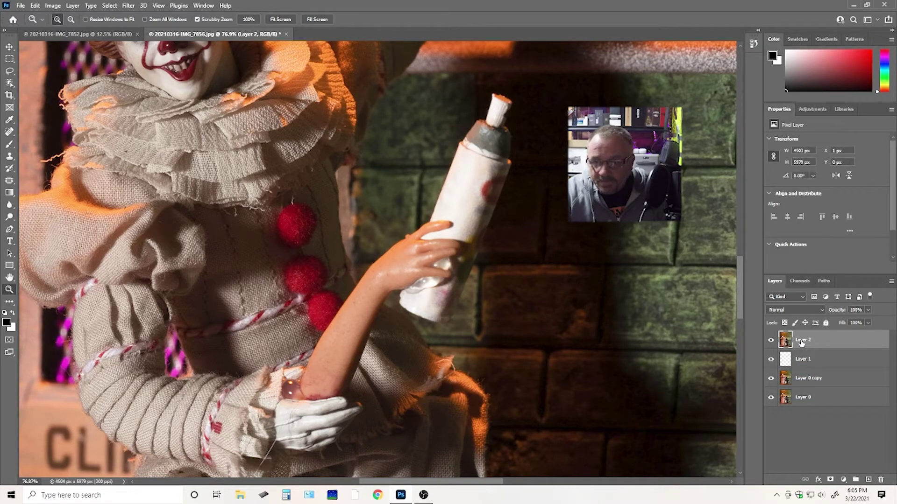
left_click(818, 361)
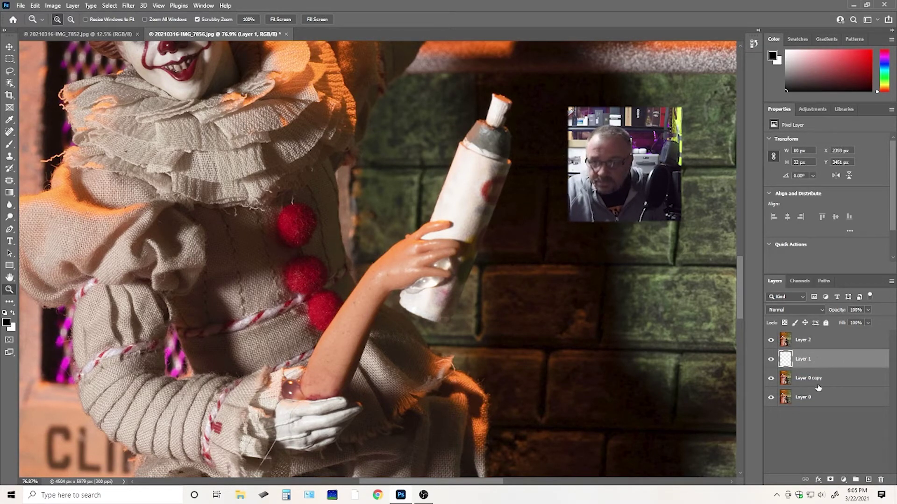
left_click(818, 400, "shift")
key("ctrl+g")
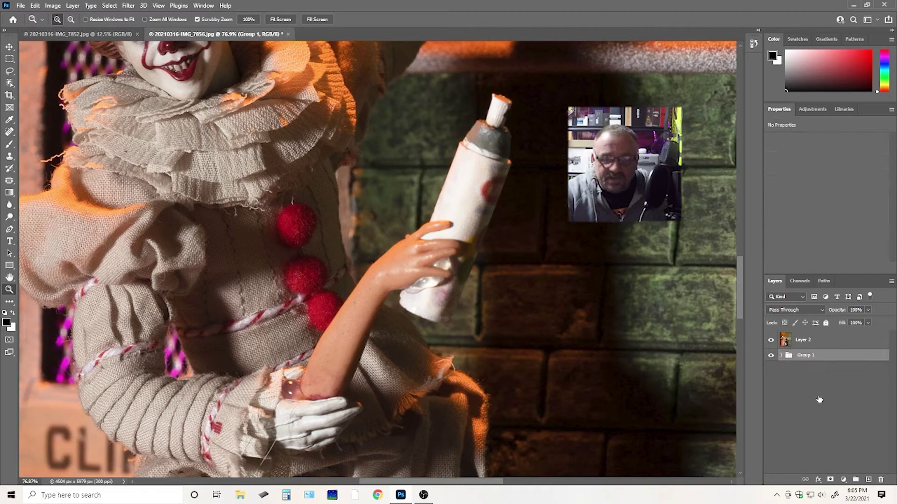
Duplicate the stamped Layer 2 for retouching the remaining clear blobs.
left_click(810, 345)
left_click_drag(456, 262, 496, 248)
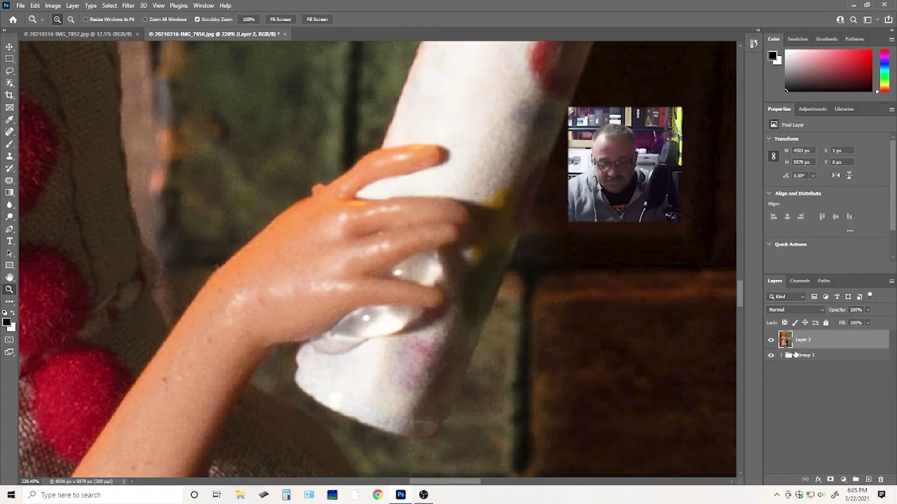
key("ctrl+j")
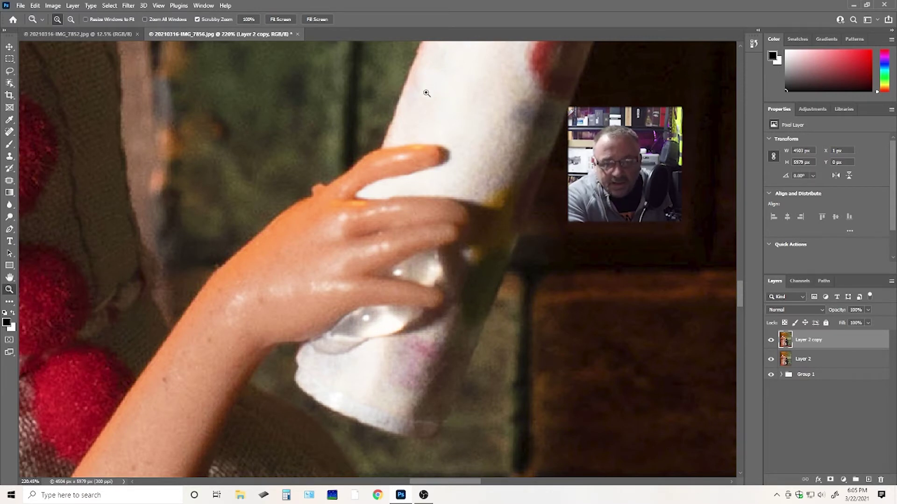
Lasso an oval area of the can below the hand, around the pink stain, and copy it to a new layer.
key("l")
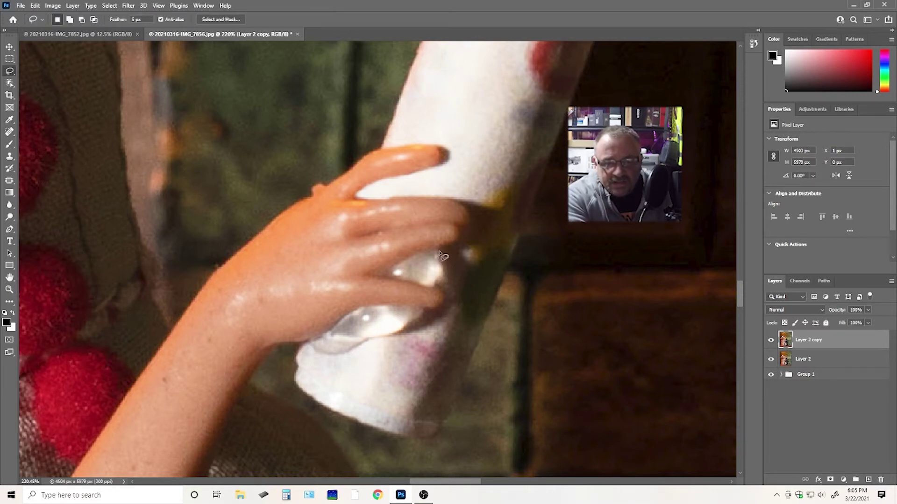
mouse_move(445, 271)
left_mouse_down()
mouse_move(439, 280)
mouse_move(461, 296)
mouse_move(456, 310)
mouse_move(472, 282)
left_mouse_up()
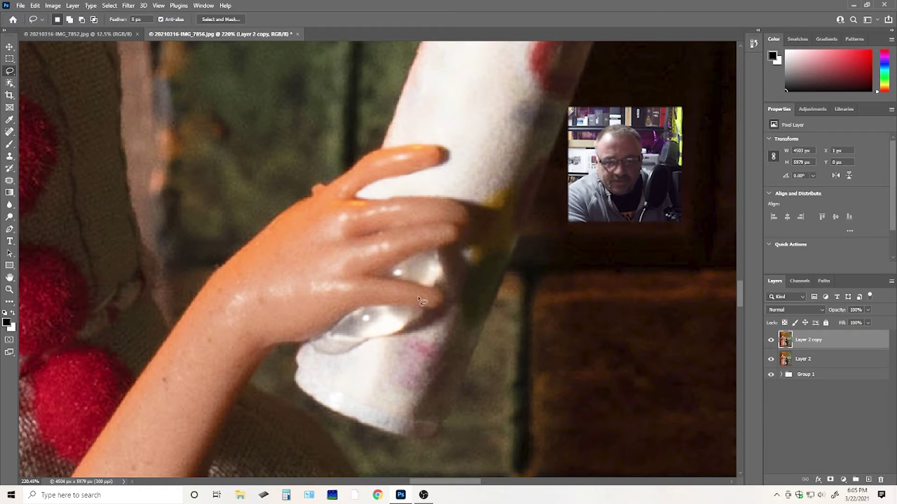
mouse_move(411, 345)
left_mouse_down()
mouse_move(375, 357)
mouse_move(369, 380)
mouse_move(388, 393)
mouse_move(420, 391)
mouse_move(459, 353)
mouse_move(461, 329)
mouse_move(410, 345)
left_mouse_up()
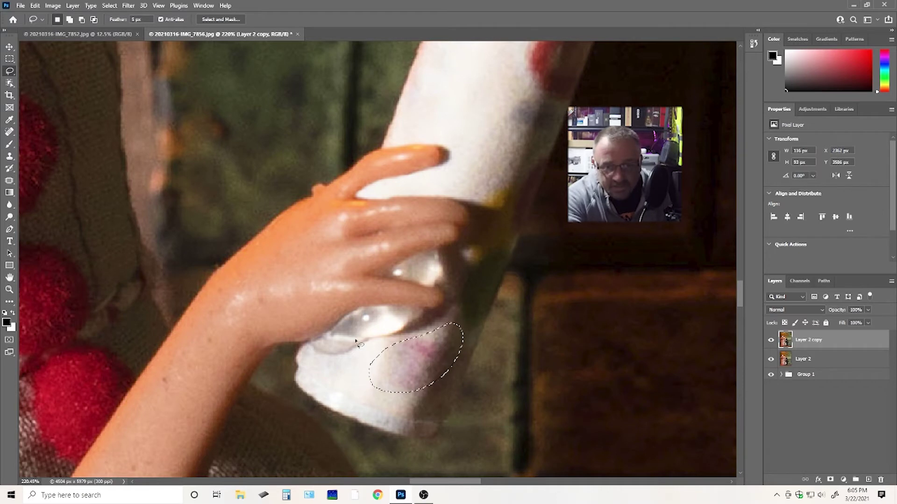
key("ctrl+j")
Move the stained can patch over the clear blob between the lower two fingers and rotate it about 16°.
key("v")
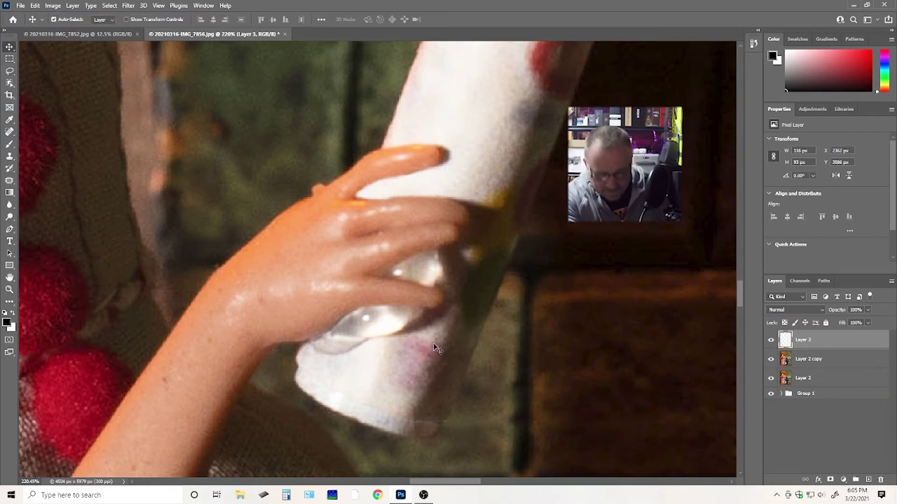
left_click_drag(434, 378, 430, 287)
key("ctrl")
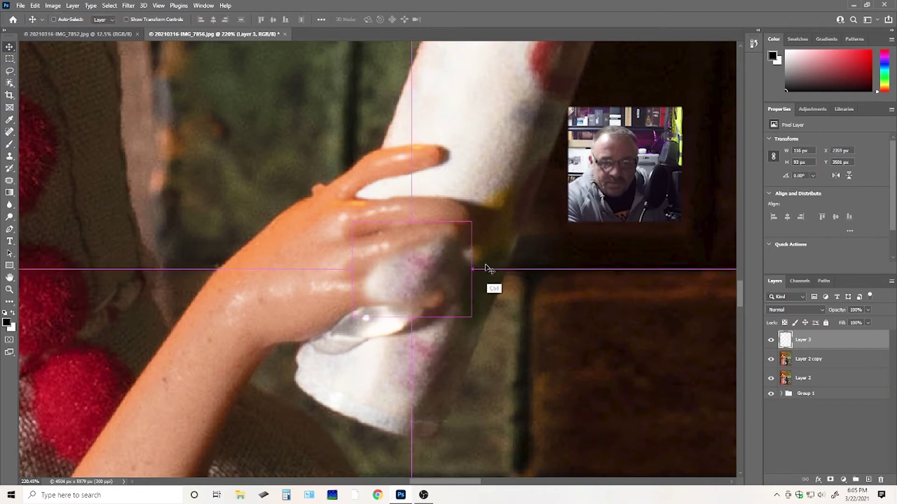
key("ctrl+t")
left_click_drag(487, 244, 511, 255)
left_click_drag(428, 270, 426, 262)
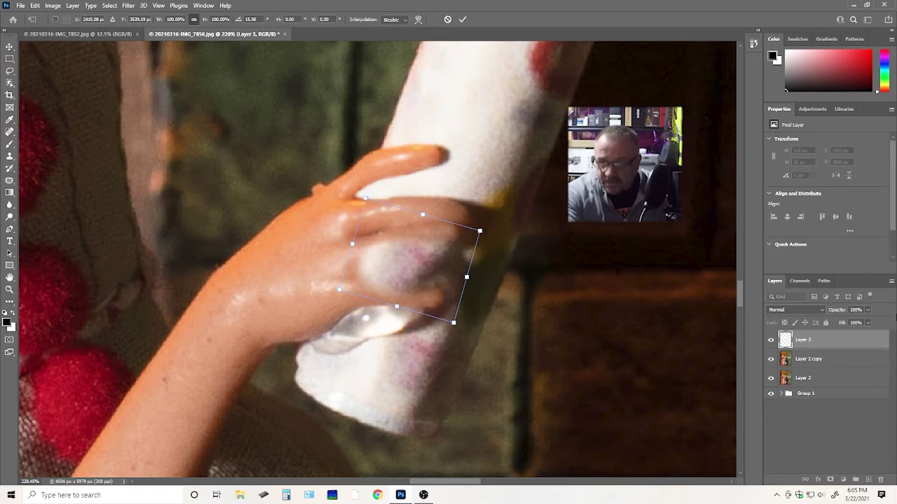
key("Return")
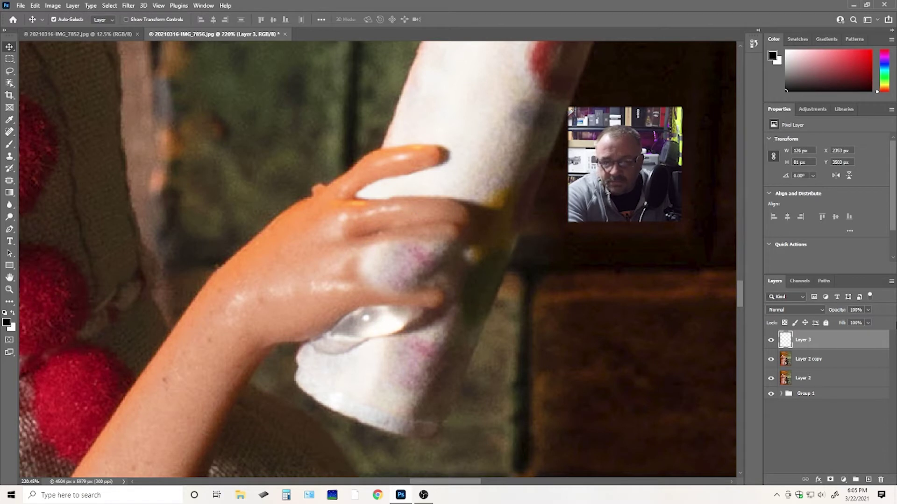
Add a hide-all mask to the can patch layer and paint the patch back in over the clear blob between the lower two fingers.
left_click(830, 480, "alt")
key("b")
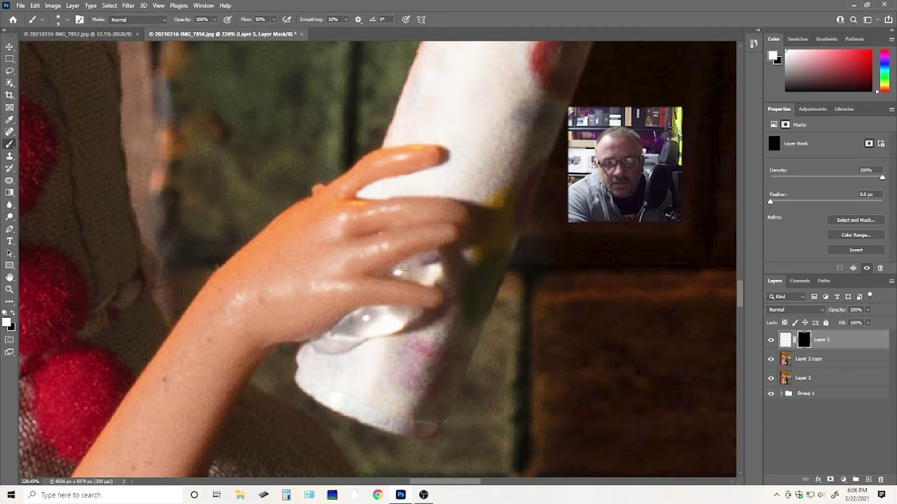
mouse_move(410, 277)
left_mouse_down()
mouse_move(436, 279)
mouse_move(430, 264)
mouse_move(434, 279)
left_mouse_up()
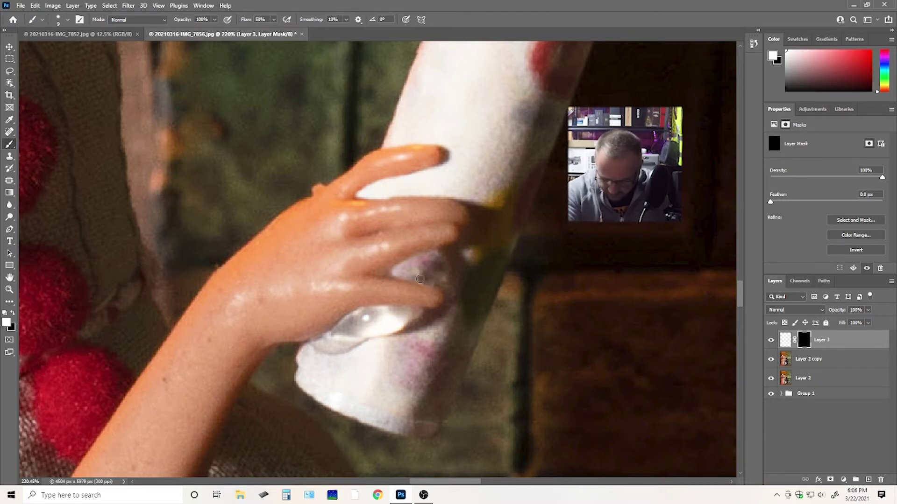
Soften the mask brush to 20 px, 0% hardness and 20% flow for blending the patch between the lower two fingers.
key("bracketright")
key("bracketright")
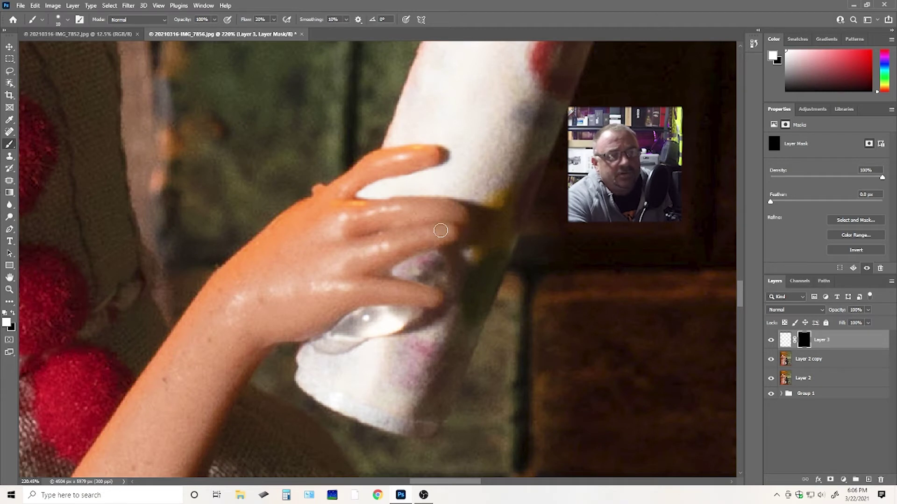
left_click(59, 21)
left_click_drag(67, 70, 52, 71)
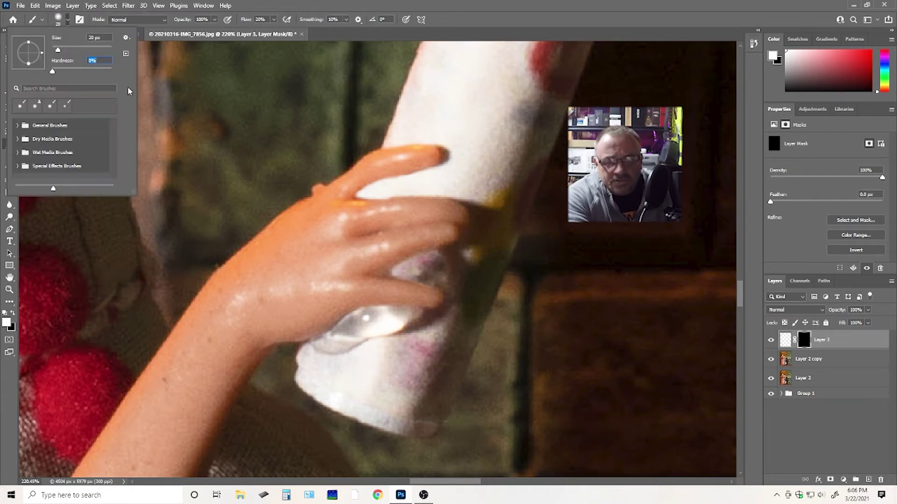
left_click(504, 35)
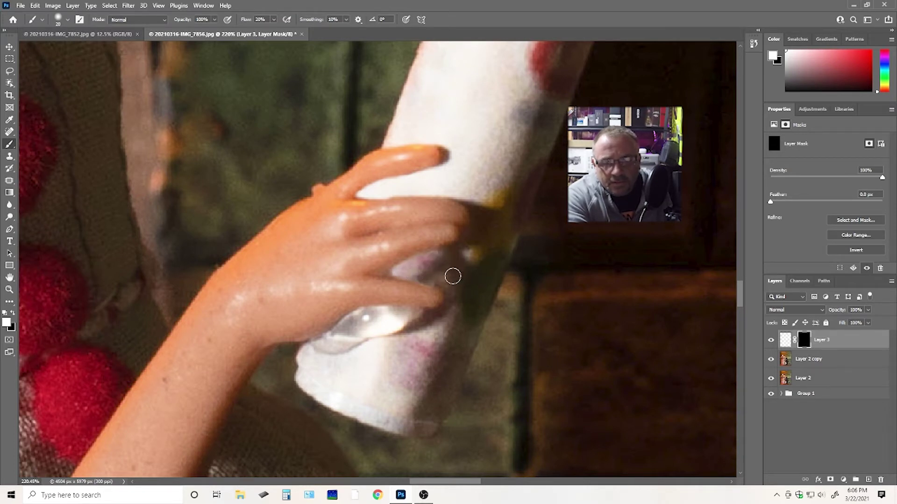
key("z")
mouse_move(443, 277)
left_mouse_down()
mouse_move(372, 352)
mouse_move(441, 284)
left_mouse_up()
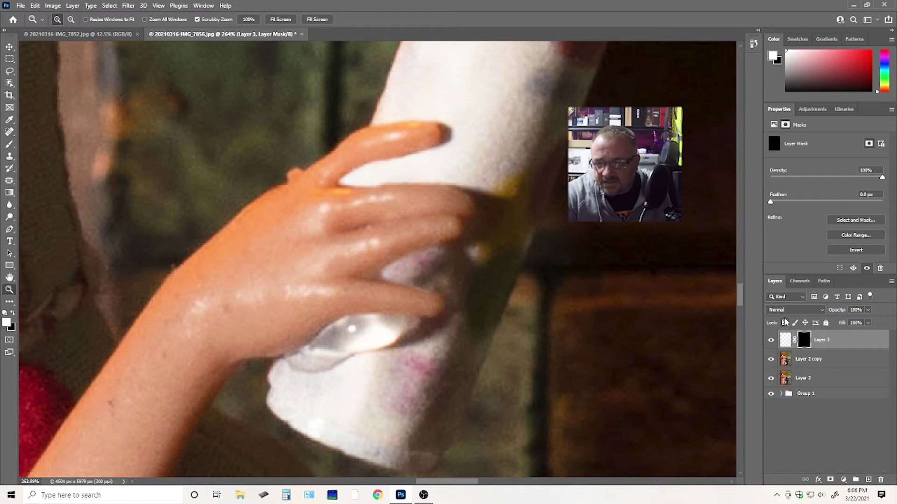
Apply the mask of Layer 3 and merge the can patch into Layer 2 copy.
right_click(808, 345)
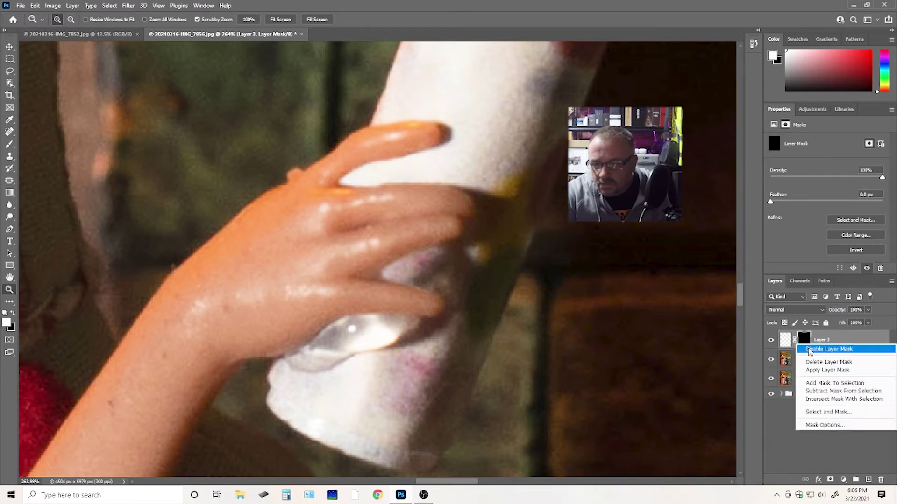
left_click(816, 372)
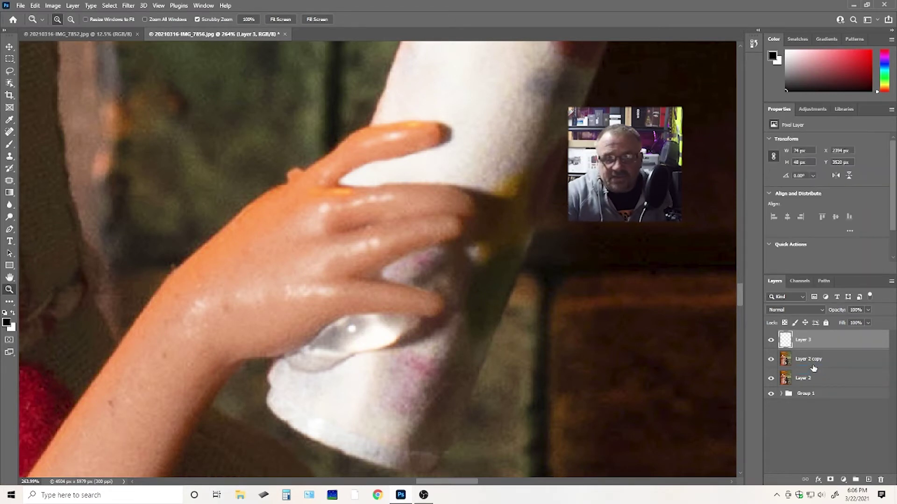
key("Delete")
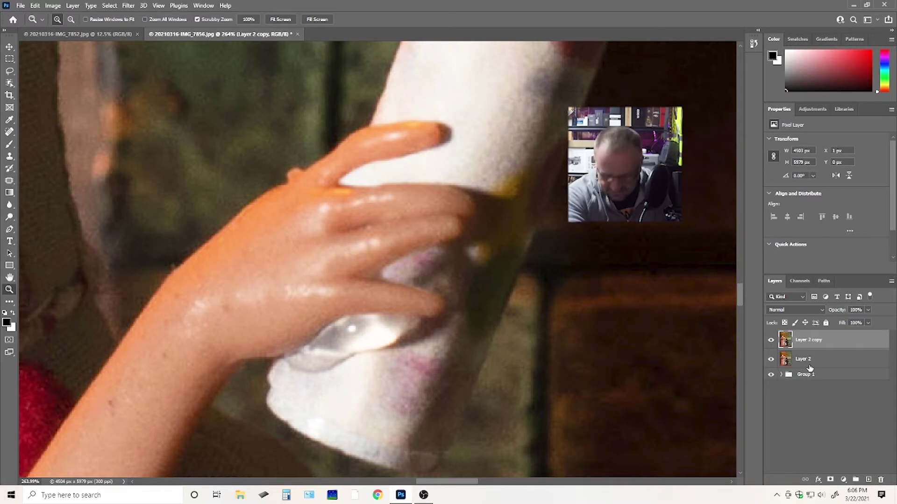
Clone the pink-stained can surface below the hand into the gap between the lower two fingers, using a 25 px brush at 20% flow.
key("s")
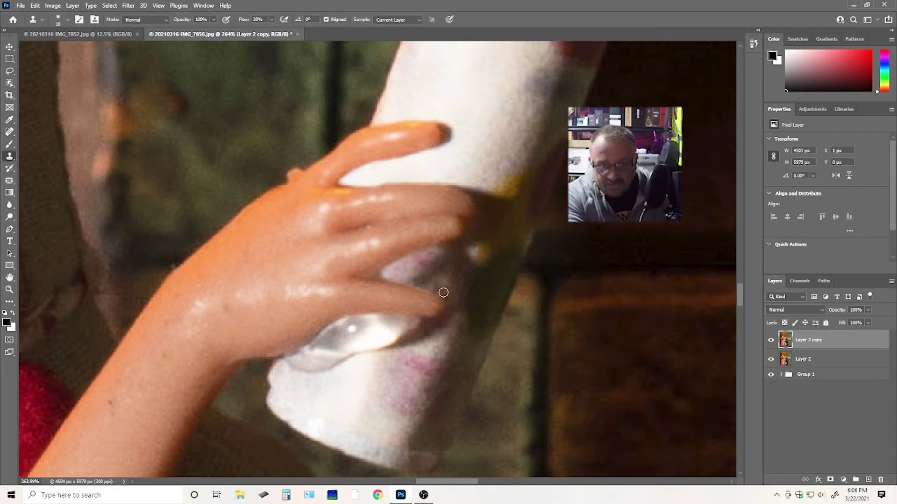
key("bracketright")
key("bracketright")
key("bracketright")
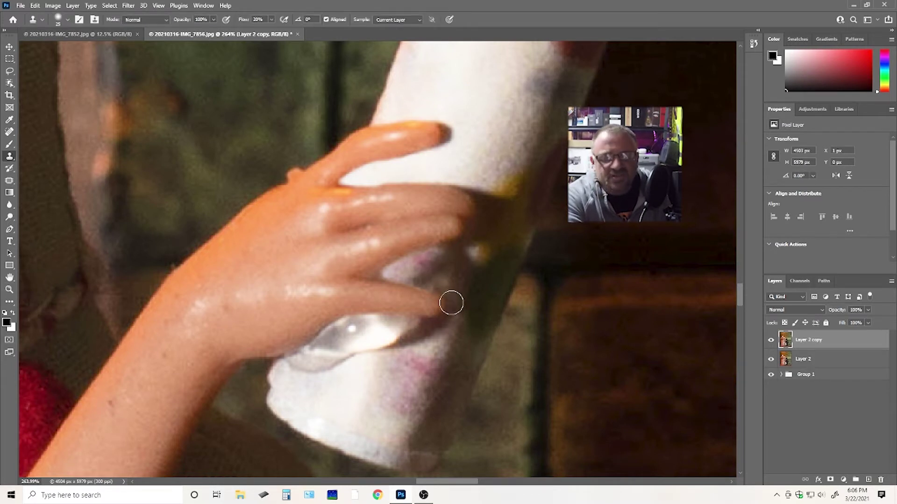
key("alt")
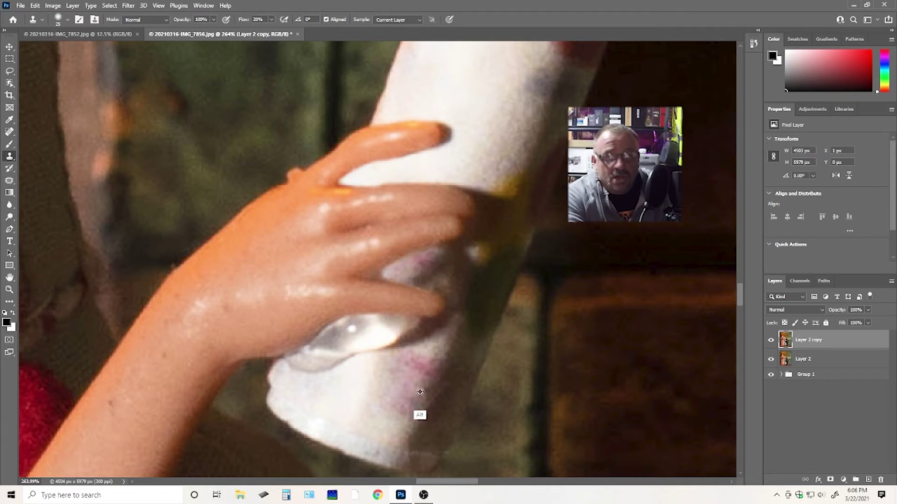
left_click(420, 391, "alt")
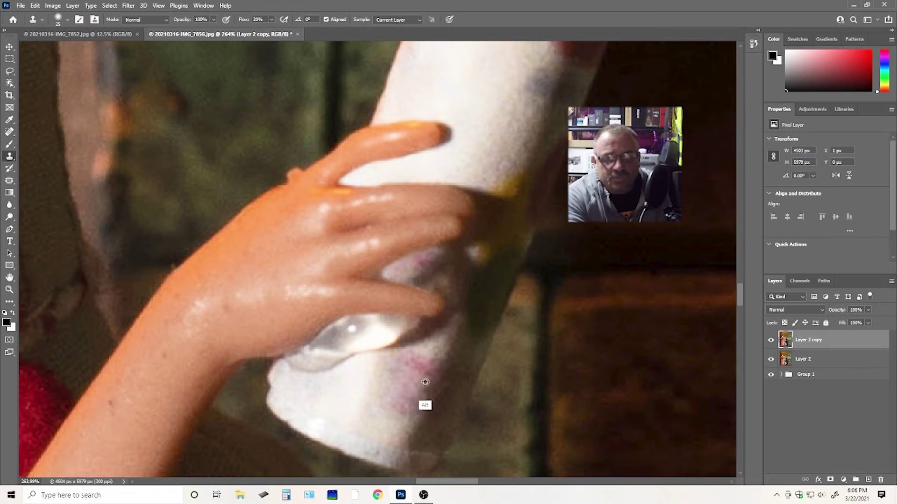
key("alt")
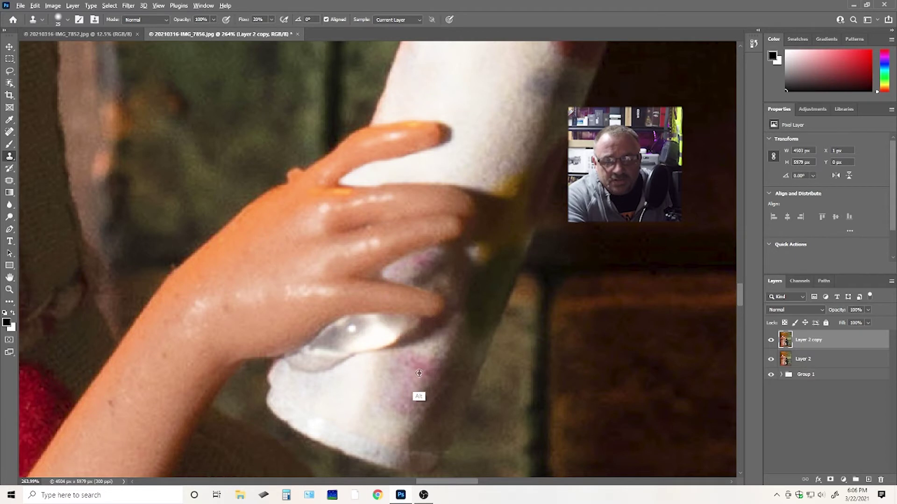
left_click(415, 370, "alt")
mouse_move(416, 280)
left_mouse_down()
mouse_move(444, 271)
mouse_move(435, 265)
mouse_move(486, 270)
mouse_move(418, 340)
left_mouse_up()
Clone the can's dark shaded side over the outer edge of the patch near the fingertips at 10% flow.
key("z")
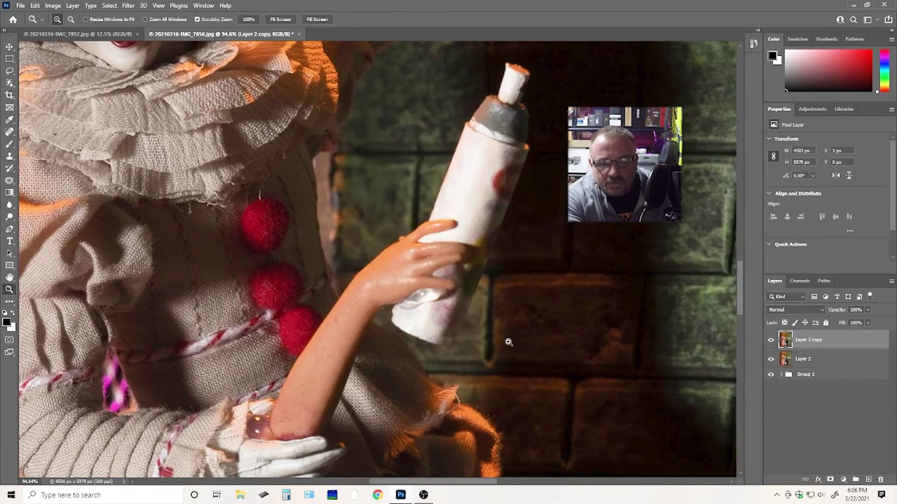
left_click_drag(458, 274, 509, 231)
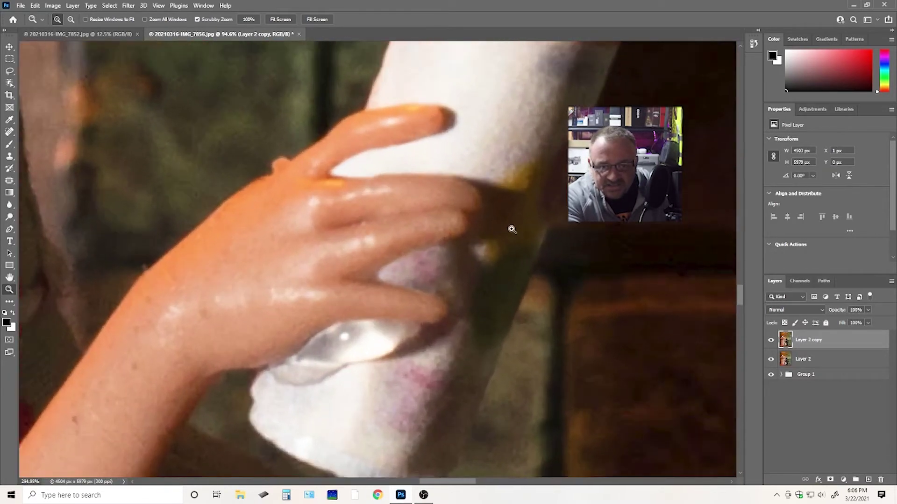
key("s")
key("alt")
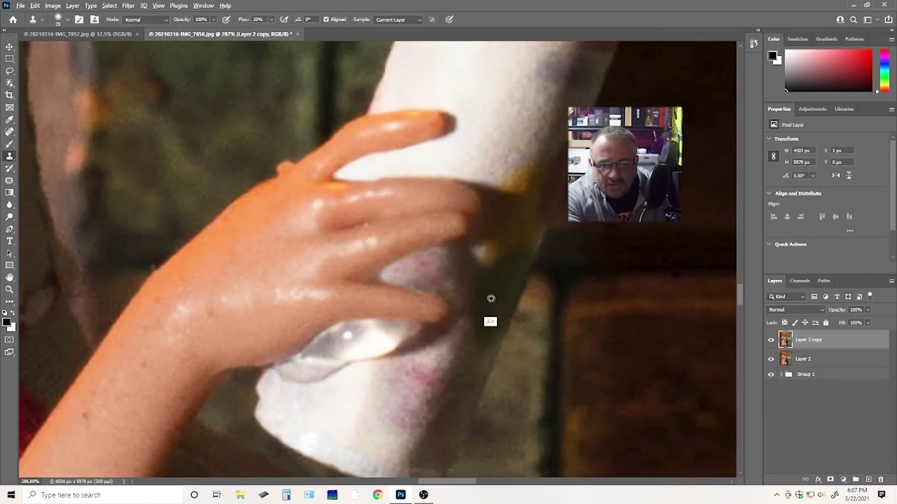
left_click(488, 293, "alt")
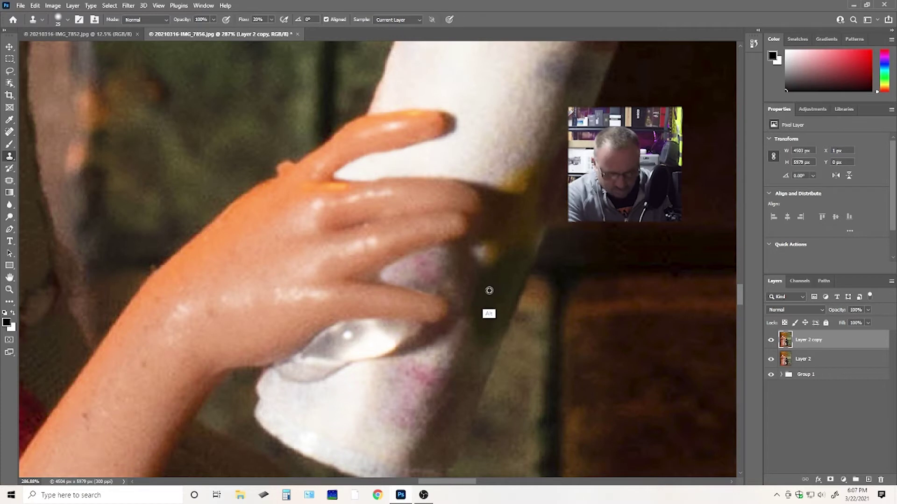
mouse_move(449, 270)
left_mouse_down()
mouse_move(437, 263)
mouse_move(471, 248)
mouse_move(461, 276)
mouse_move(434, 278)
mouse_move(439, 260)
mouse_move(437, 268)
mouse_move(464, 256)
mouse_move(481, 268)
left_mouse_up()
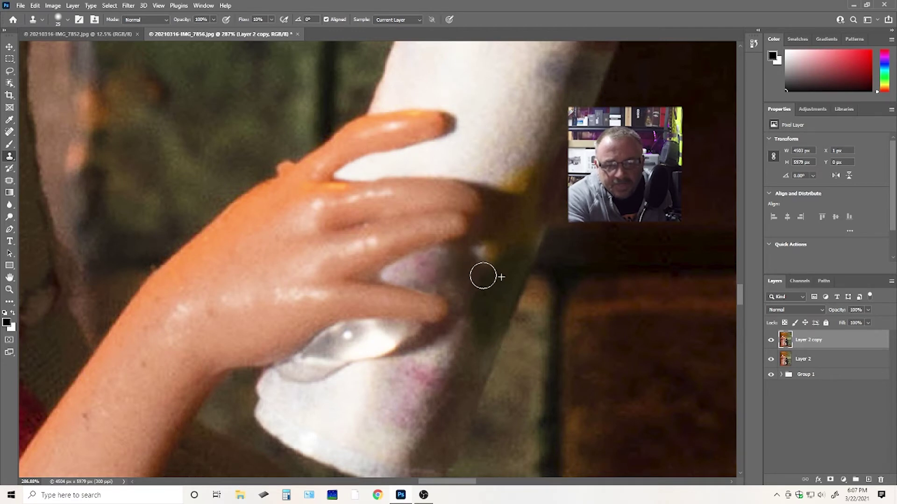
Blend the gap between the lower two fingers by cloning more can texture from below the hand at 10% flow.
left_click_drag(458, 313, 427, 369)
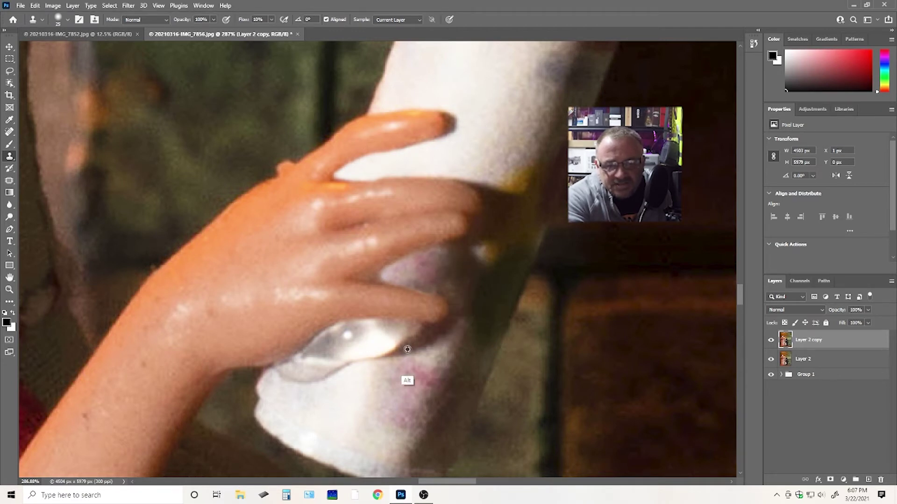
mouse_move(437, 271)
left_mouse_down()
mouse_move(451, 260)
mouse_move(466, 270)
mouse_move(450, 278)
left_mouse_up()
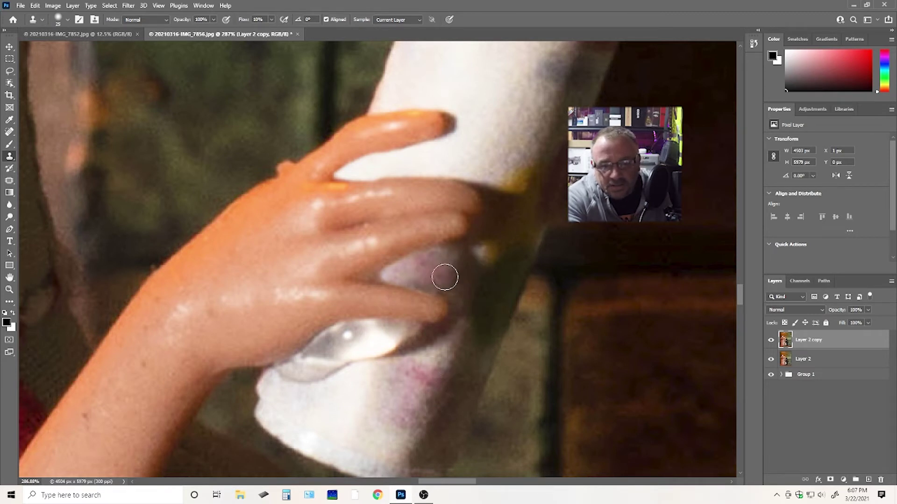
left_click(431, 380, "alt")
mouse_move(425, 274)
left_mouse_down()
mouse_move(449, 275)
mouse_move(441, 335)
mouse_move(424, 353)
mouse_move(461, 320)
mouse_move(454, 312)
mouse_move(460, 323)
mouse_move(442, 349)
mouse_move(442, 333)
mouse_move(486, 301)
left_mouse_up()
key("z")
key("s")
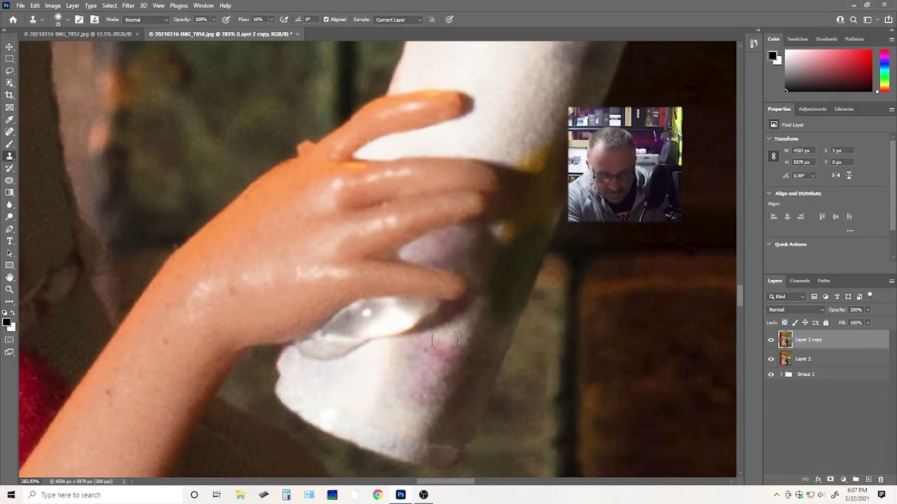
Clean up the edges of the lower two fingers around the gap with a smaller, 0% hardness Clone Stamp brush.
key("z")
left_click(446, 340, "alt")
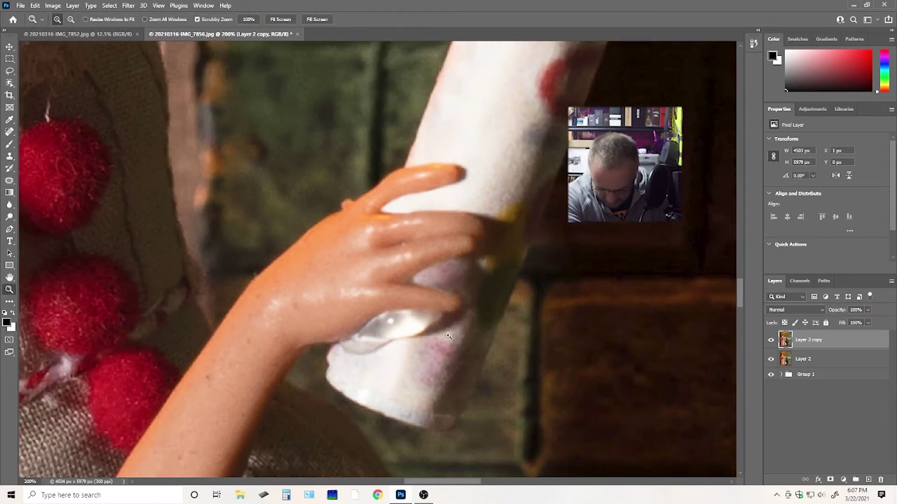
key("s")
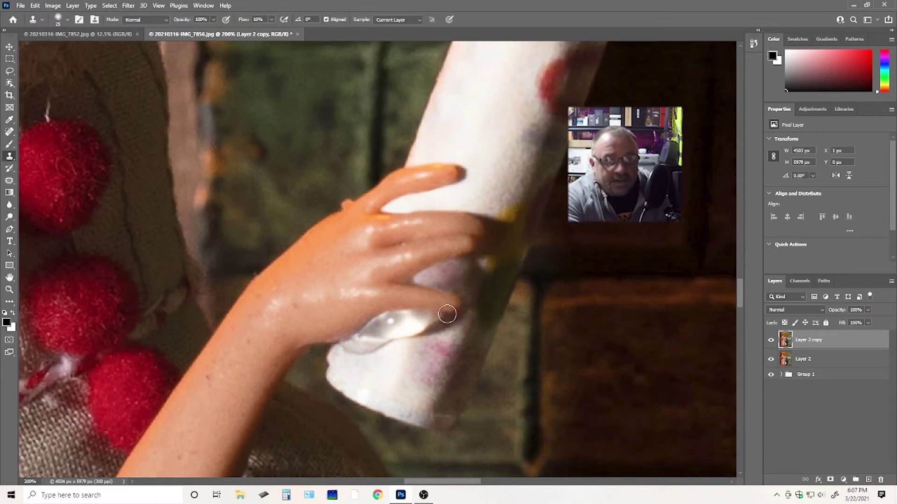
key("bracketleft")
key("bracketleft")
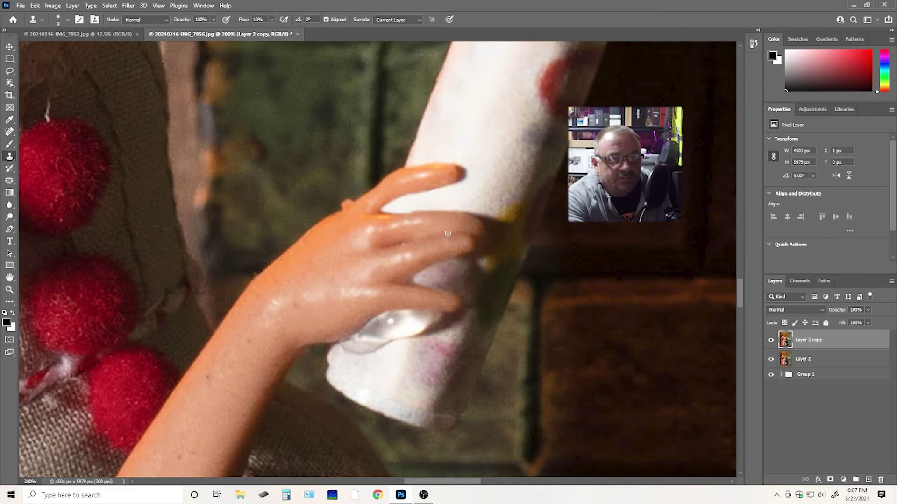
left_click(58, 20)
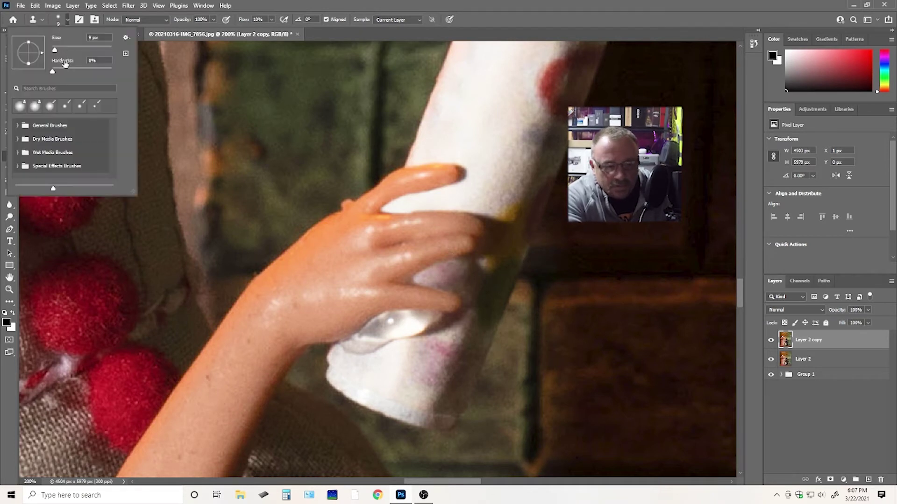
left_click(468, 48)
key("z")
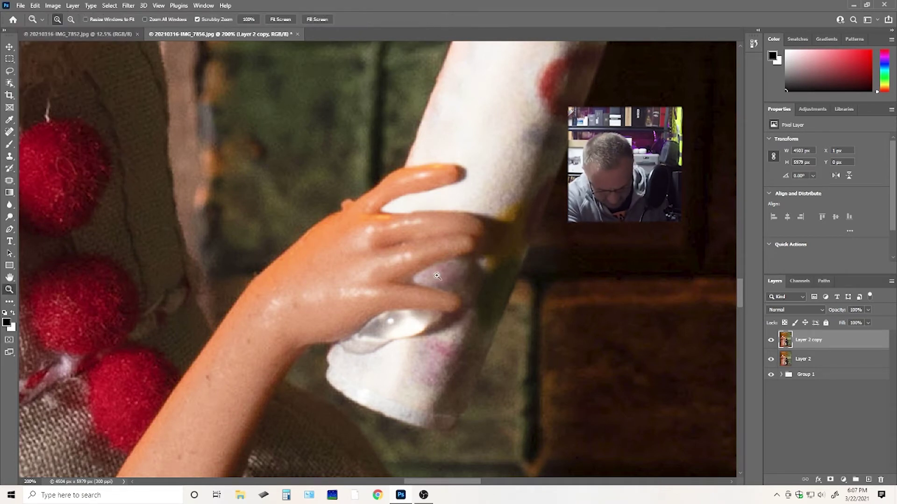
left_click_drag(439, 275, 451, 254)
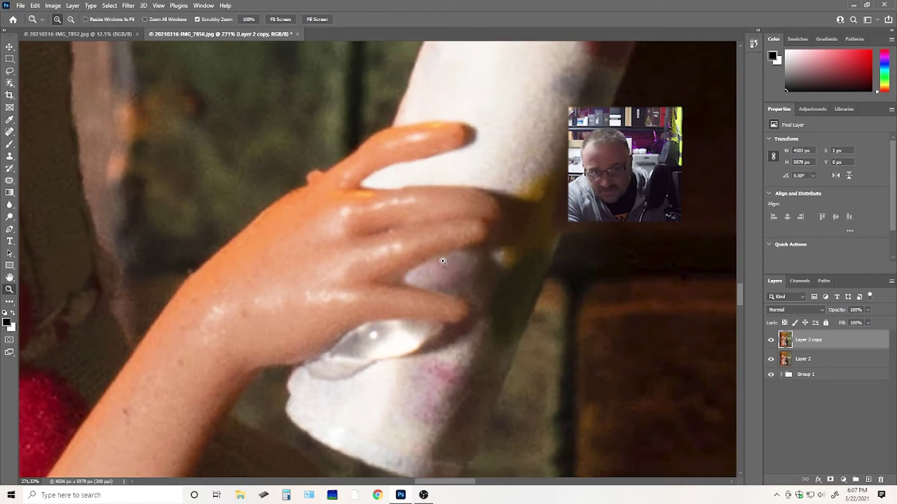
key("s")
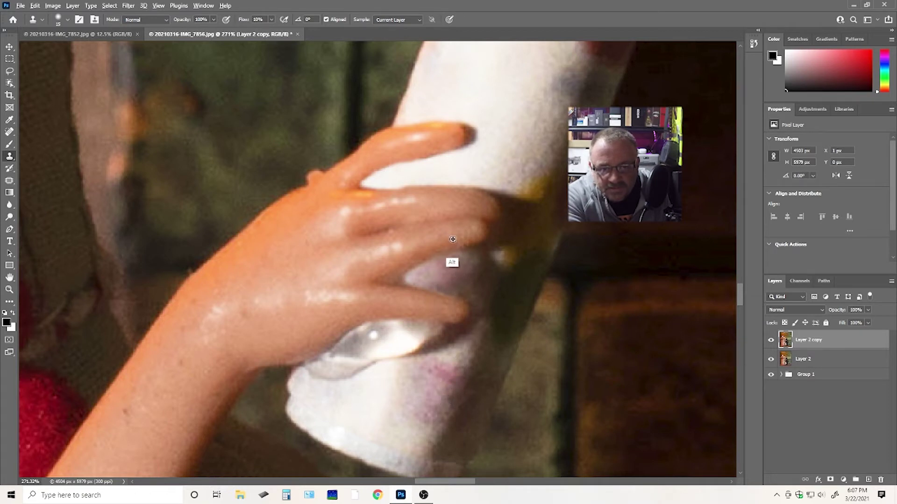
left_click_drag(452, 247, 369, 290)
left_click_drag(450, 250, 439, 247)
left_click_drag(433, 303, 441, 299)
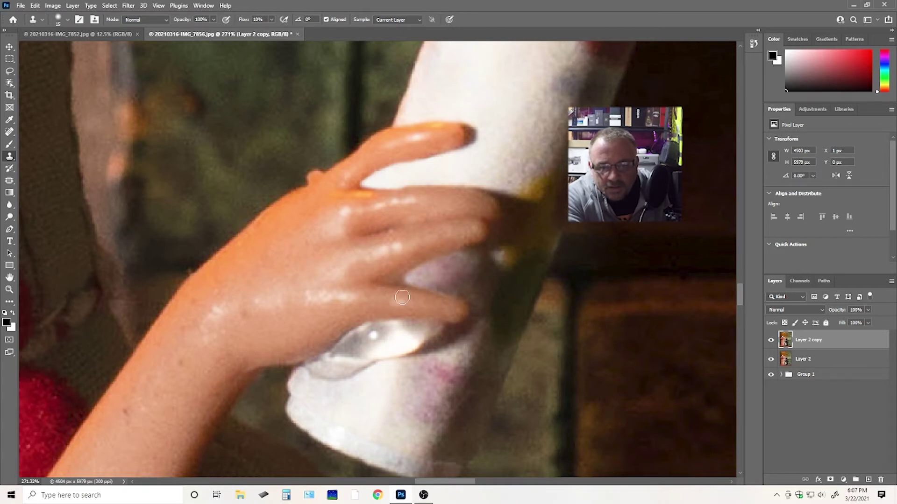
Clone the patched can surface over the shaded area at the open end of the gap between the lower two fingertips.
key("z")
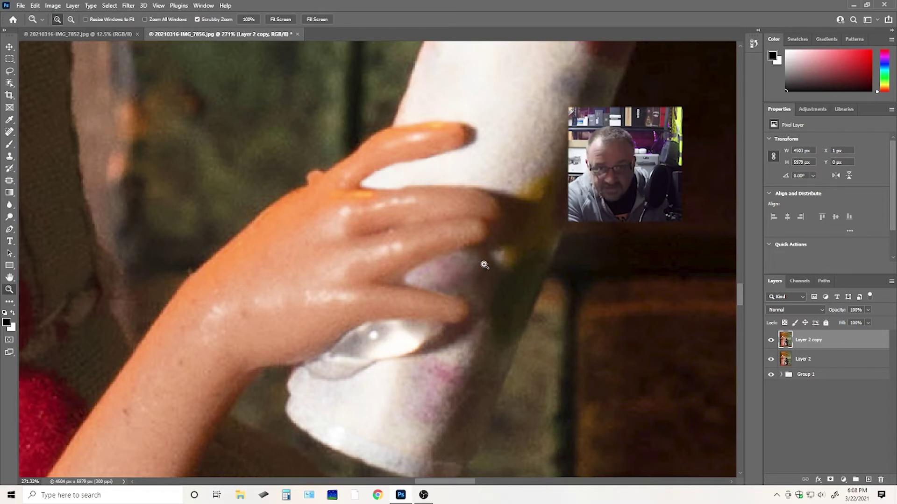
key("s")
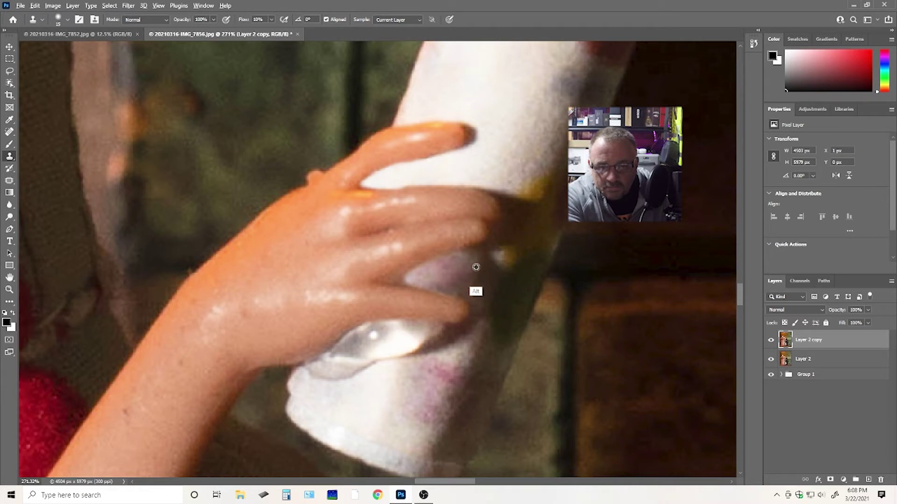
left_click(453, 267, "alt")
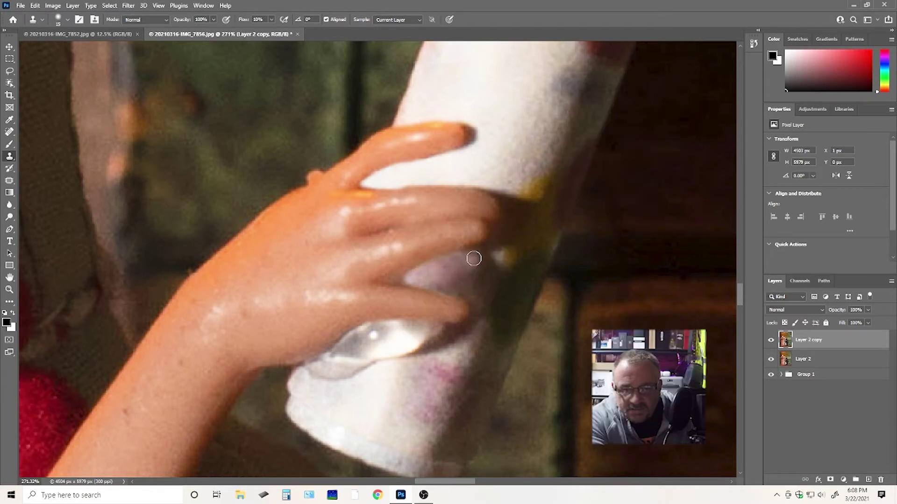
mouse_move(481, 258)
left_mouse_down()
mouse_move(493, 248)
mouse_move(467, 264)
mouse_move(487, 264)
mouse_move(474, 281)
mouse_move(486, 284)
mouse_move(417, 379)
left_mouse_up()
left_click(446, 297, "alt")
key("z")
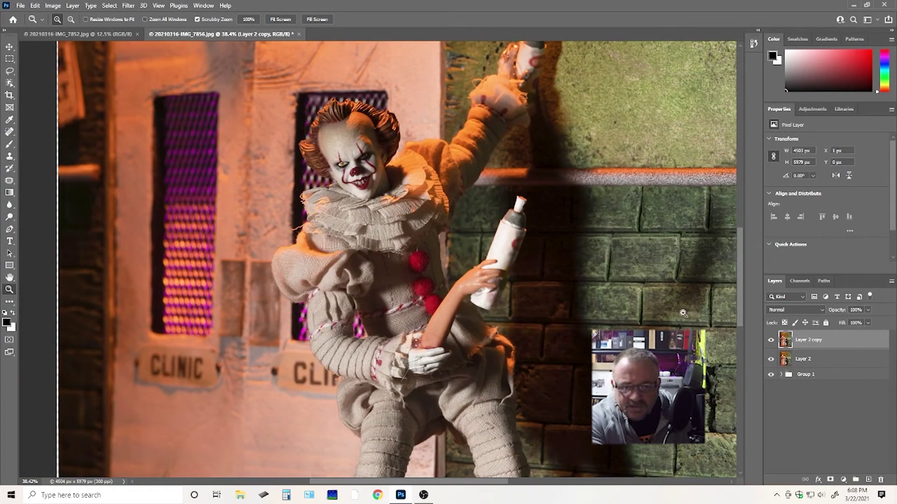
left_click_drag(485, 299, 570, 231)
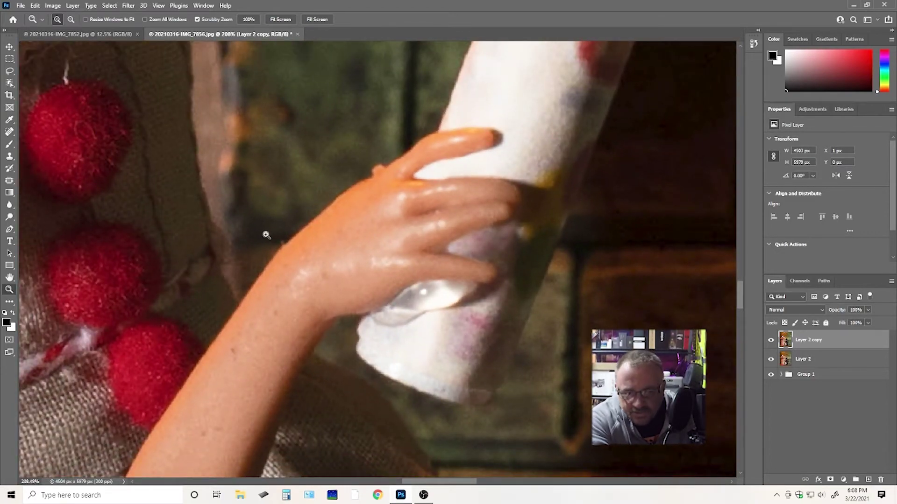
Try to patch the whole clear adhesive blob under the hand with can surface from just below it.
left_click(9, 182)
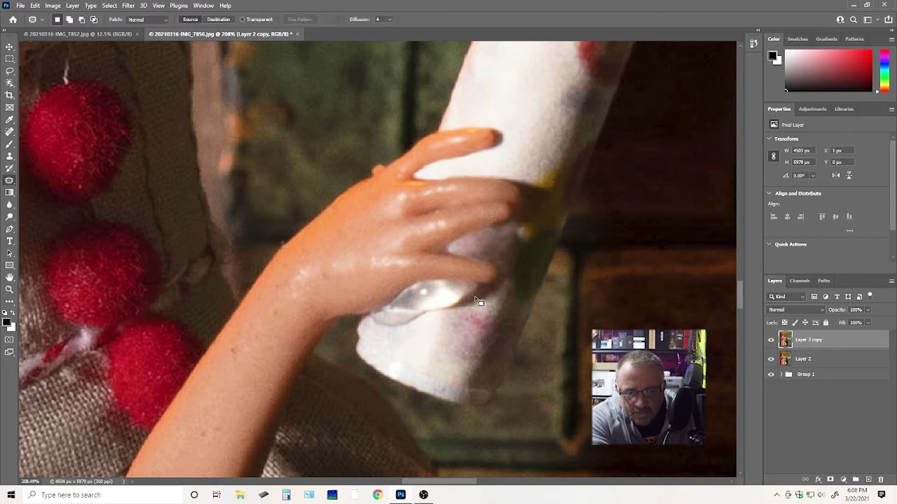
left_click_drag(480, 293, 433, 303)
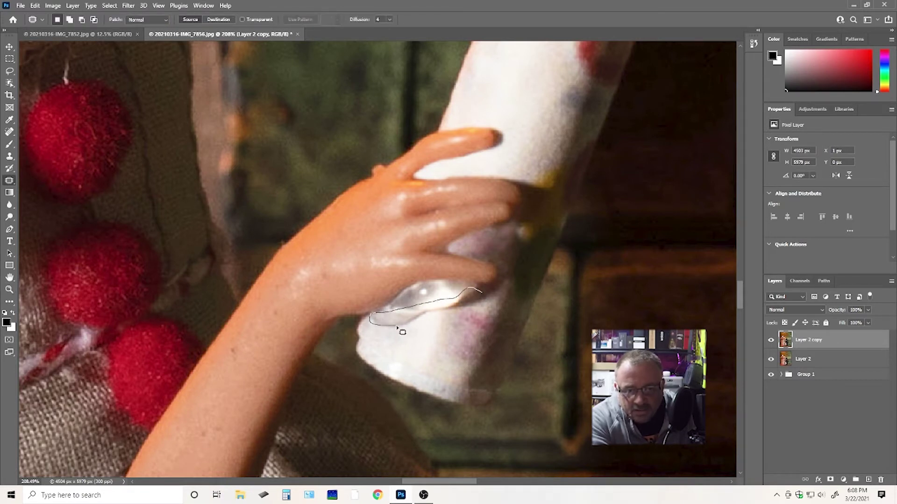
mouse_move(459, 319)
left_mouse_down()
mouse_move(481, 306)
mouse_move(478, 294)
mouse_move(453, 314)
mouse_move(471, 305)
mouse_move(416, 287)
left_mouse_up()
key("ctrl+d")
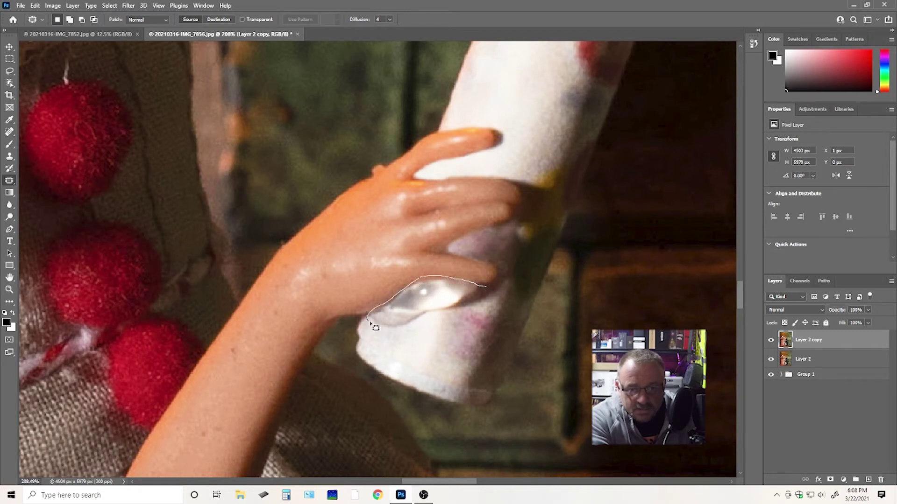
mouse_move(426, 319)
left_mouse_down()
mouse_move(471, 308)
mouse_move(486, 287)
mouse_move(452, 337)
mouse_move(464, 348)
left_mouse_up()
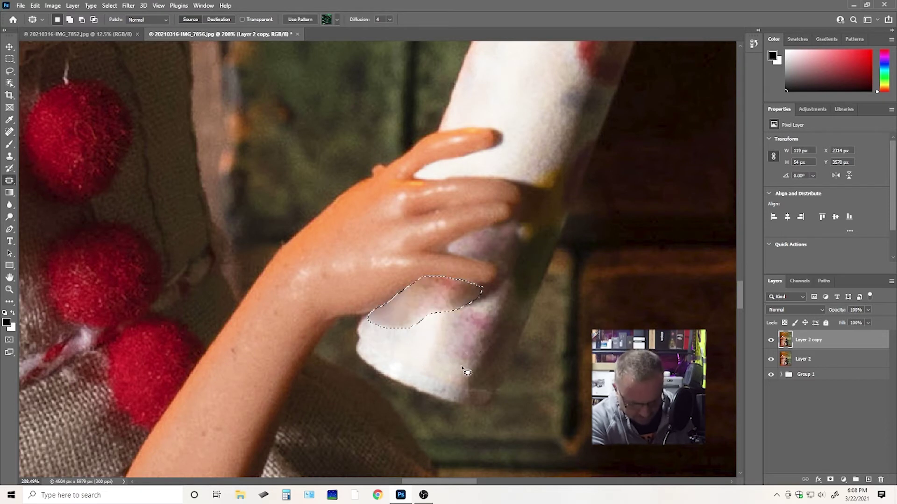
key("ctrl+d")
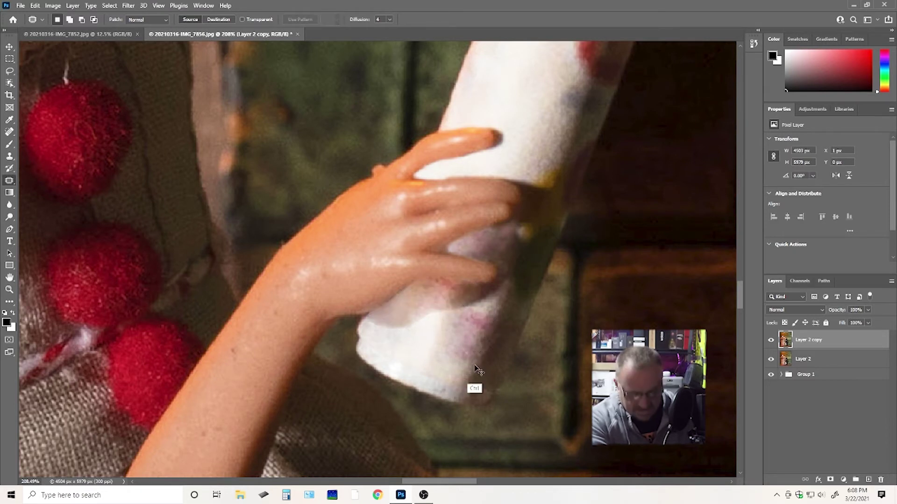
key("ctrl+z")
key("ctrl+z")
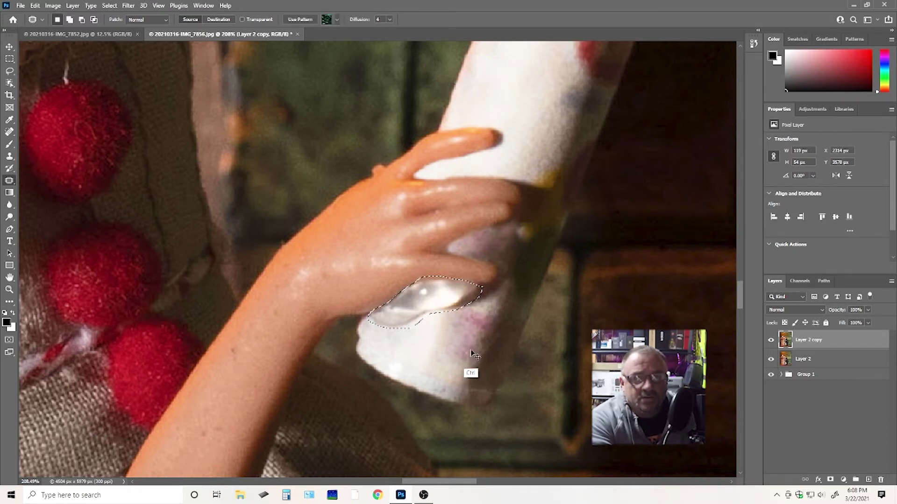
key("ctrl+d")
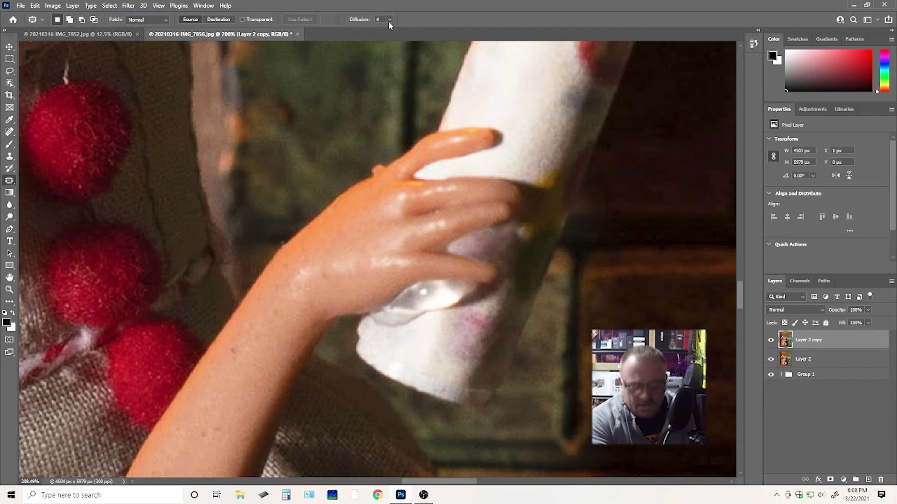
Patch the lower part of the clear blob with can surface from just below it, using the Patch tool at Diffusion 6.
left_click(480, 130)
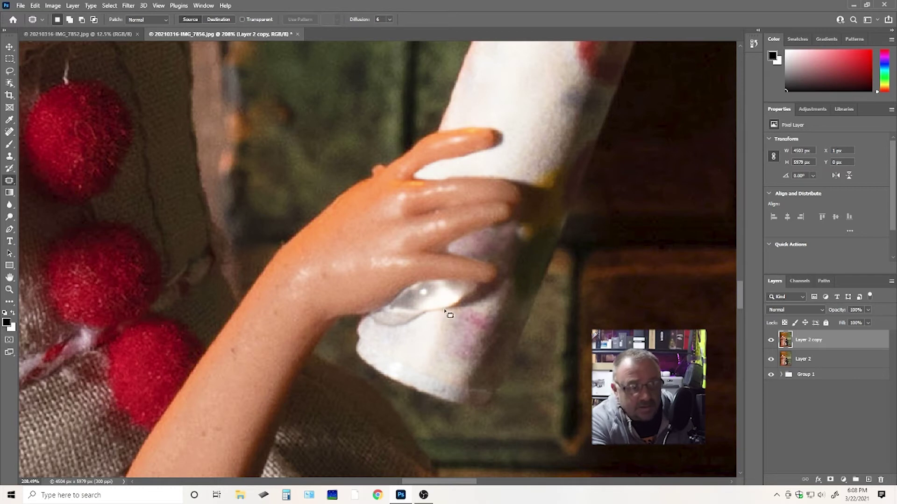
key("z")
left_click_drag(444, 309, 463, 278)
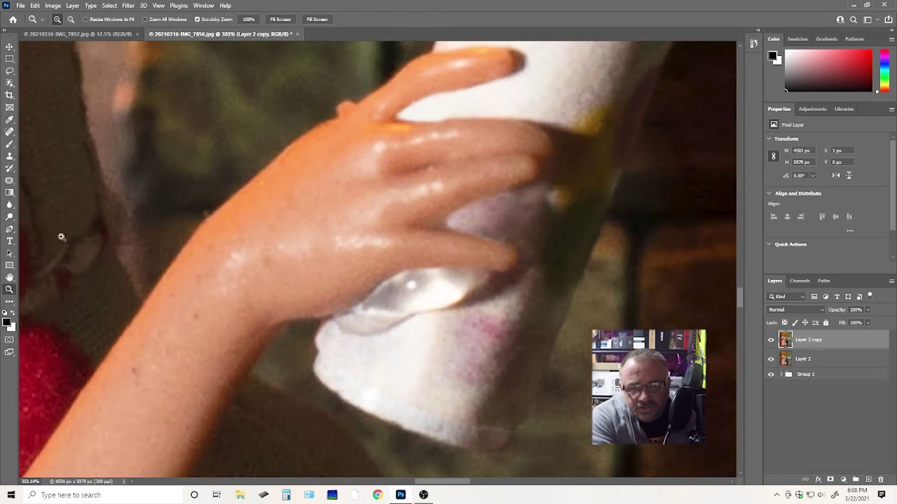
left_click(10, 181)
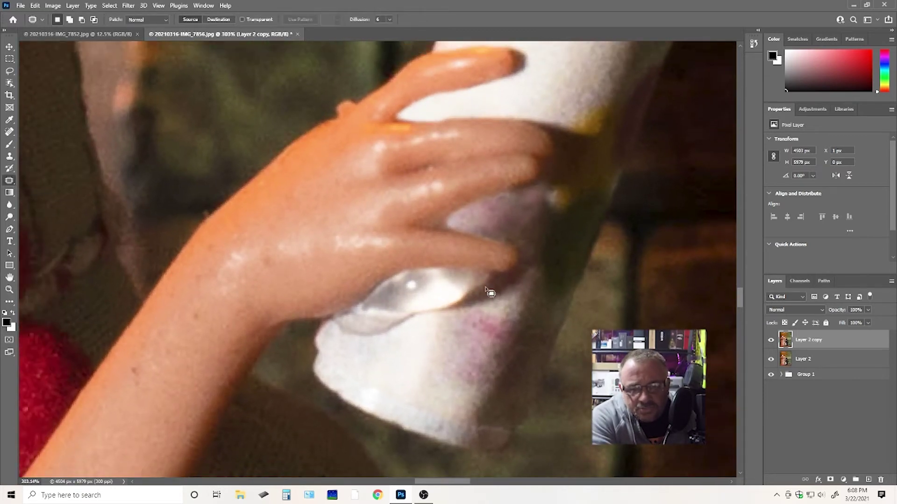
left_click_drag(481, 280, 445, 290)
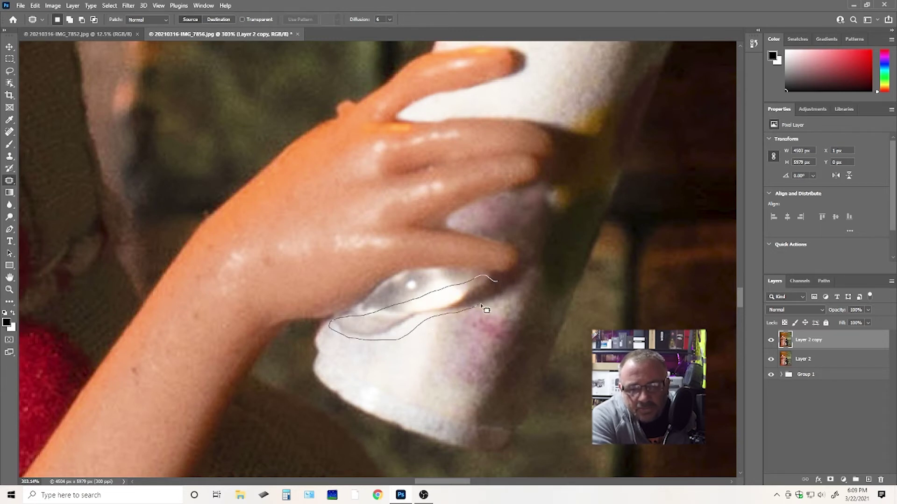
left_click_drag(504, 295, 499, 291)
mouse_move(448, 304)
left_mouse_down()
mouse_move(458, 344)
mouse_move(475, 346)
left_mouse_up()
key("ctrl+d")
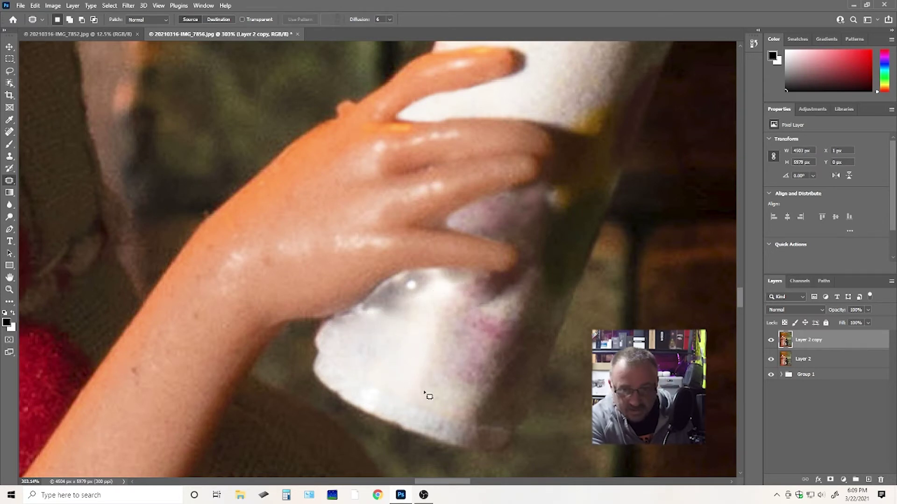
Blend the patched area between the lowest fingertip and the palm by cloning nearby can texture with the Clone Stamp at 10% flow.
key("s")
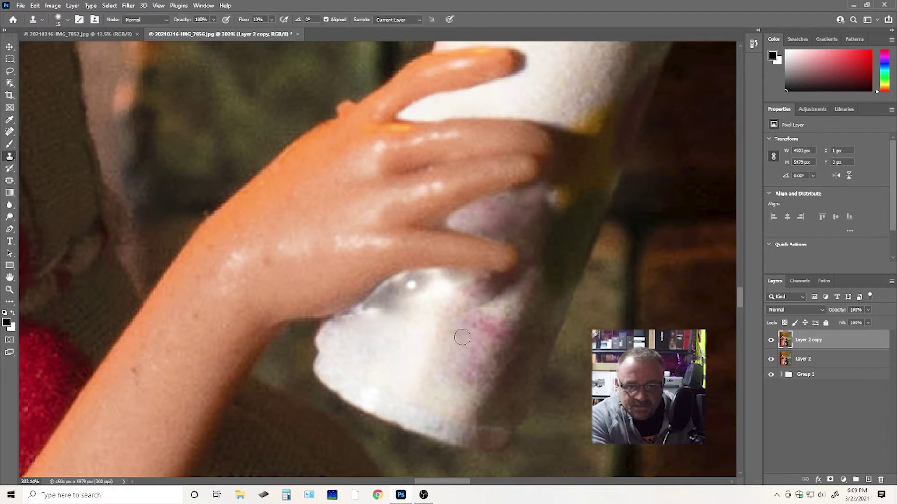
left_click(510, 317, "alt")
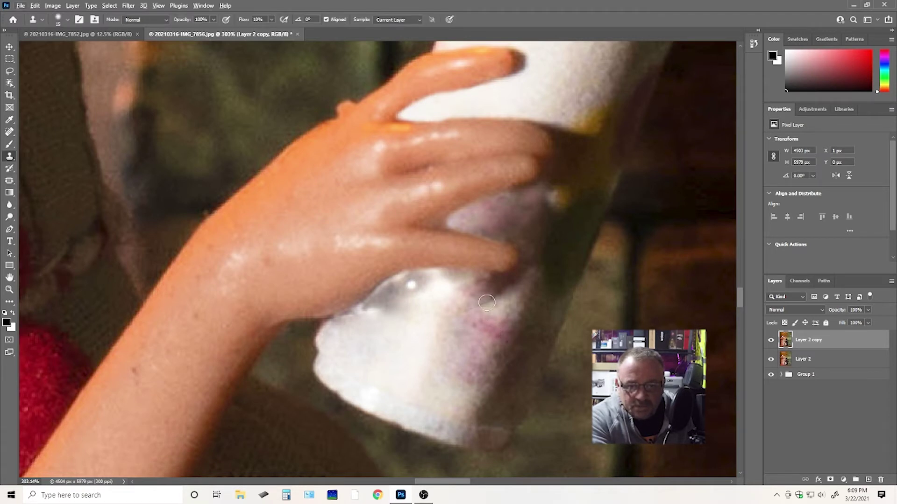
mouse_move(489, 300)
left_mouse_down()
mouse_move(460, 315)
mouse_move(475, 306)
left_mouse_up()
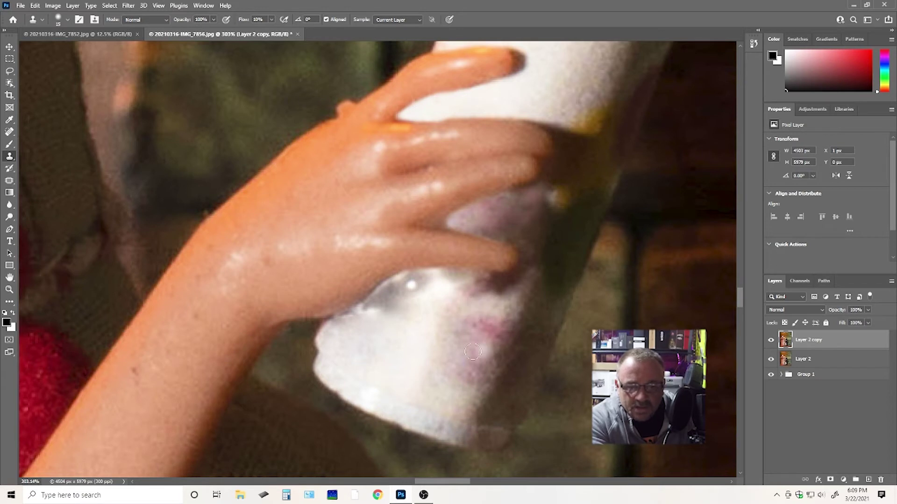
key("alt")
left_click(366, 346, "alt")
mouse_move(378, 322)
left_mouse_down()
mouse_move(389, 292)
mouse_move(383, 309)
mouse_move(465, 285)
mouse_move(344, 316)
left_mouse_up()
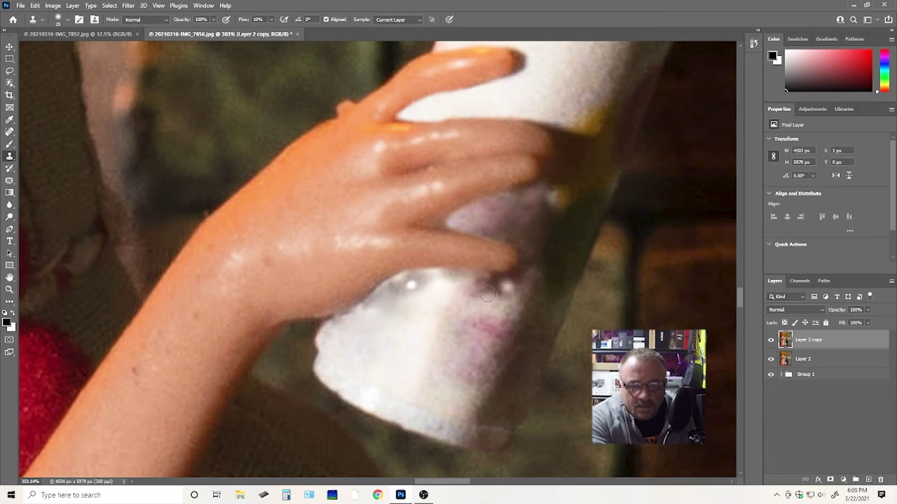
mouse_move(472, 290)
left_mouse_down()
mouse_move(425, 293)
mouse_move(346, 322)
left_mouse_up()
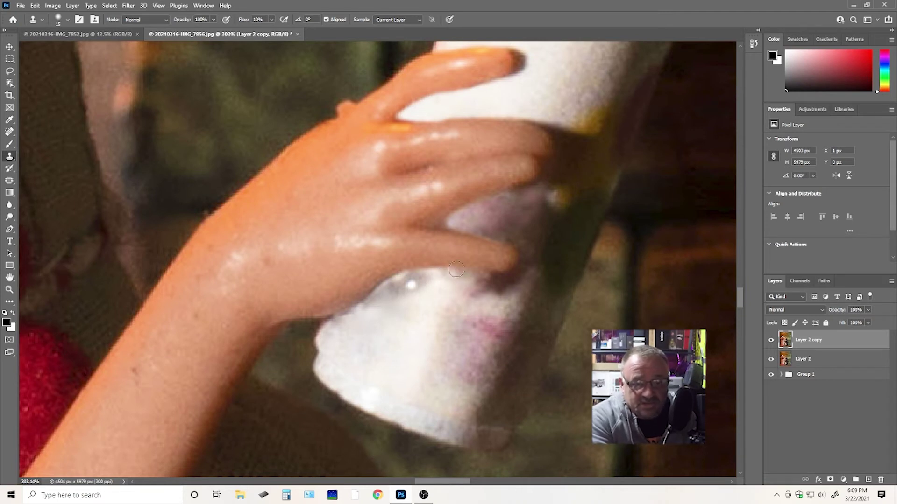
Clone clean can texture over the blob's remaining bright highlight along the underside of the hand at 10% flow.
key("alt")
left_click(453, 301, "alt")
mouse_move(430, 280)
left_mouse_down()
mouse_move(410, 283)
mouse_move(346, 323)
mouse_move(415, 279)
mouse_move(411, 286)
mouse_move(454, 281)
mouse_move(389, 304)
mouse_move(442, 279)
mouse_move(386, 290)
mouse_move(409, 278)
mouse_move(358, 316)
left_mouse_up()
left_click(445, 305, "alt")
left_click(394, 320, "alt")
mouse_move(421, 289)
left_mouse_down()
mouse_move(444, 277)
mouse_move(456, 279)
mouse_move(452, 286)
left_mouse_up()
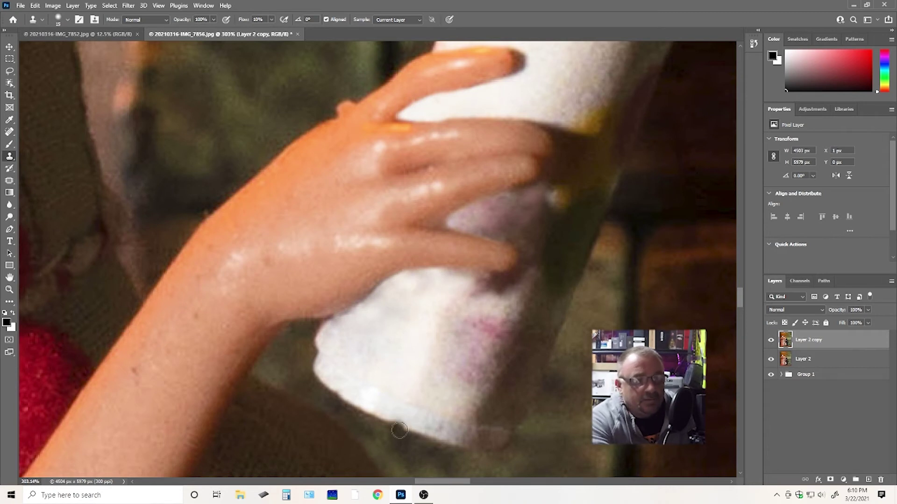
left_click_drag(382, 338, 378, 327)
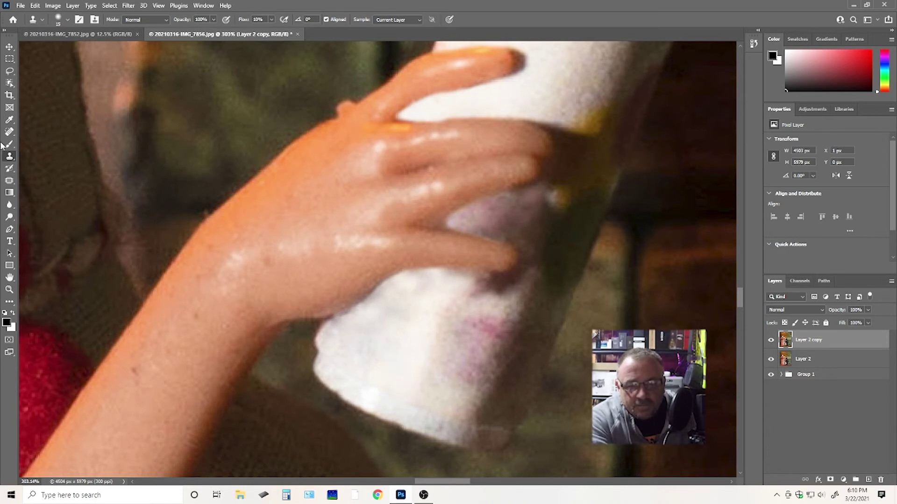
Patch the uneven grey area beneath the palm with smoother can surface from slightly below.
left_click(9, 180)
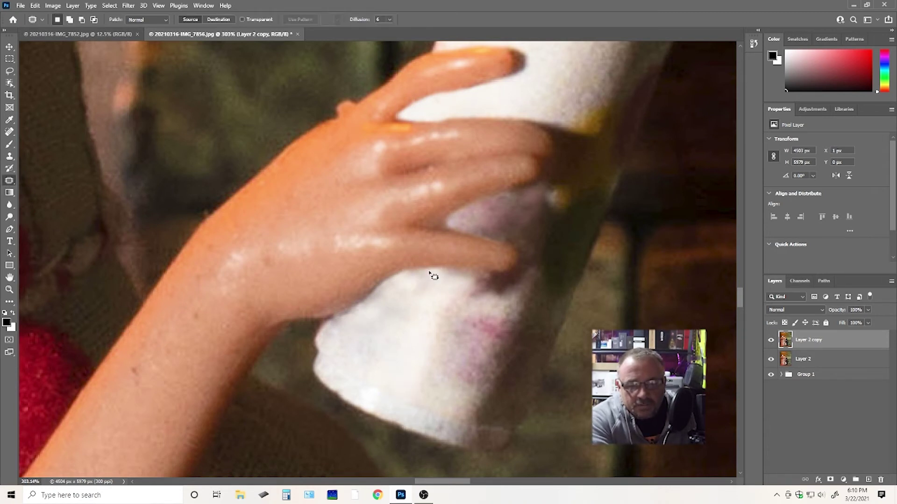
mouse_move(393, 308)
left_mouse_down()
mouse_move(443, 292)
mouse_move(452, 275)
mouse_move(432, 270)
mouse_move(429, 308)
mouse_move(449, 337)
left_mouse_up()
key("ctrl+d")
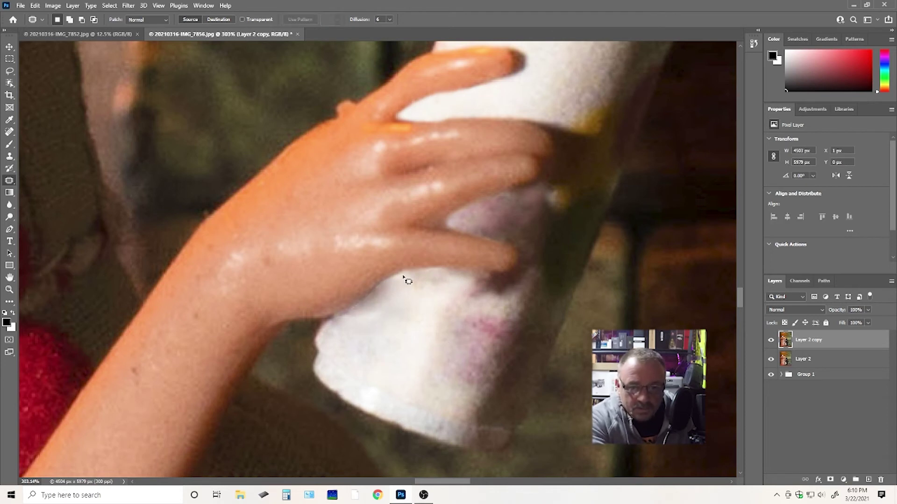
Clone can texture along the underside of the lowest finger and palm to clean up the patch's upper edge.
key("s")
key("alt")
left_click(438, 297, "alt")
mouse_move(440, 277)
left_mouse_down()
mouse_move(398, 281)
mouse_move(342, 320)
mouse_move(386, 285)
mouse_move(444, 277)
left_mouse_up()
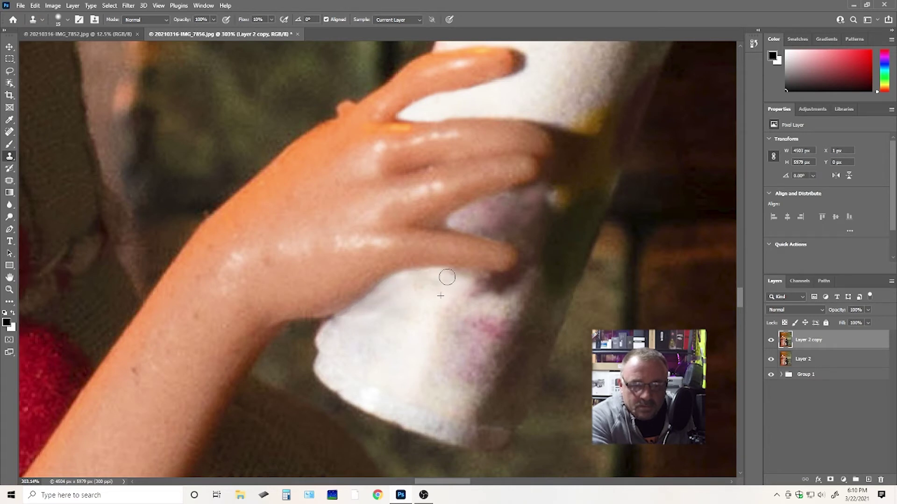
left_click_drag(369, 318, 352, 321)
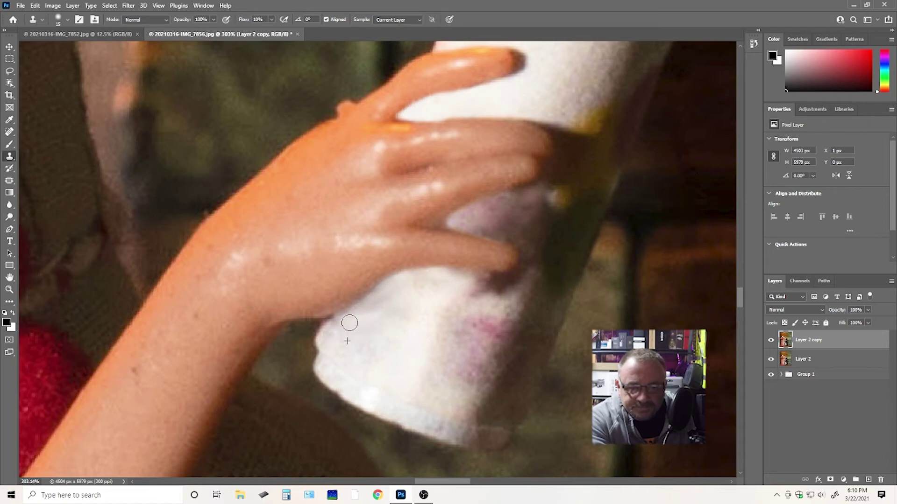
Touch up the can surface below the lowest finger with the healing tools, switching from the Spot Healing Brush to the Healing Brush.
key("z")
scroll(398, 361, "down", 5)
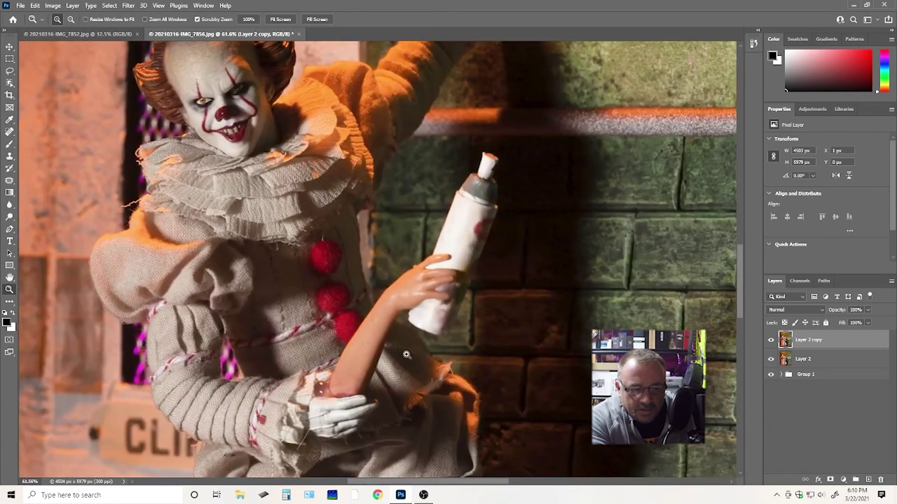
scroll(436, 327, "down", 3)
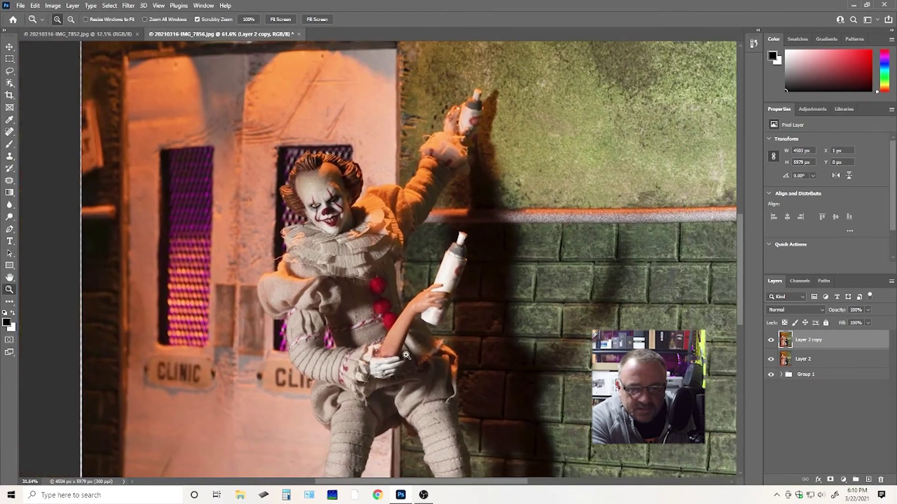
scroll(419, 339, "up", 2)
scroll(419, 338, "up", 5)
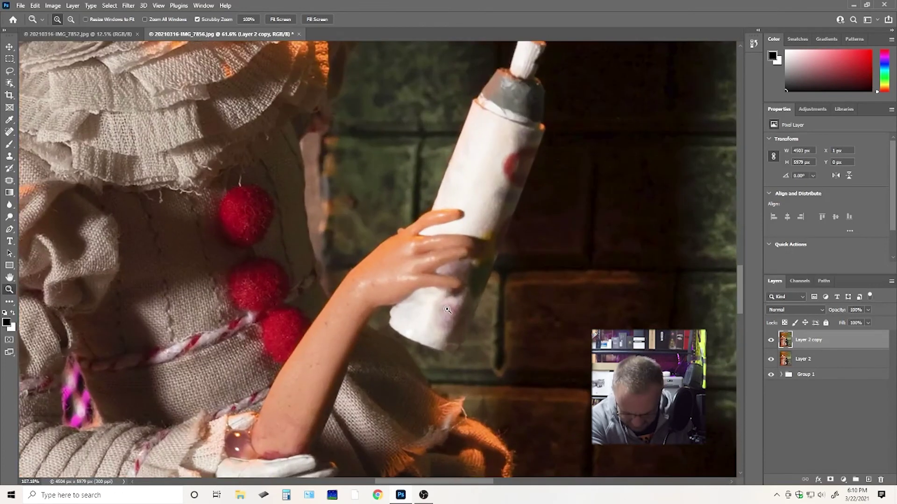
scroll(460, 293, "up", 2)
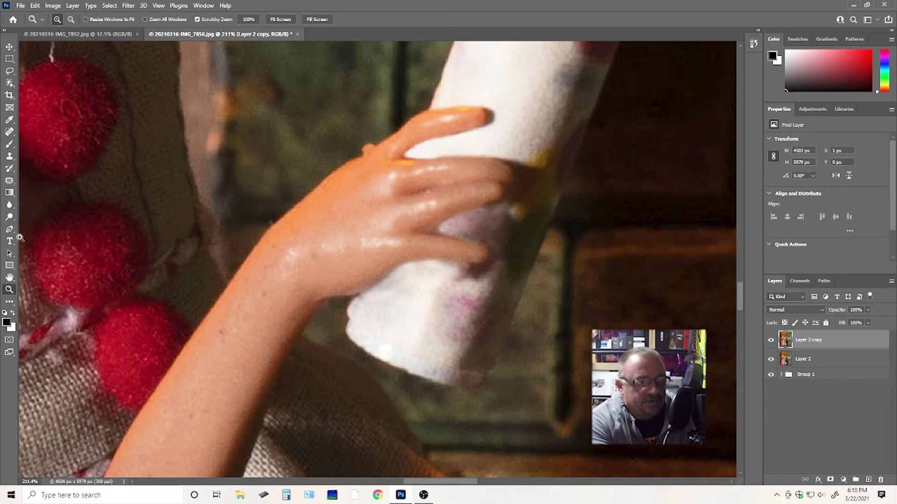
left_click(9, 132)
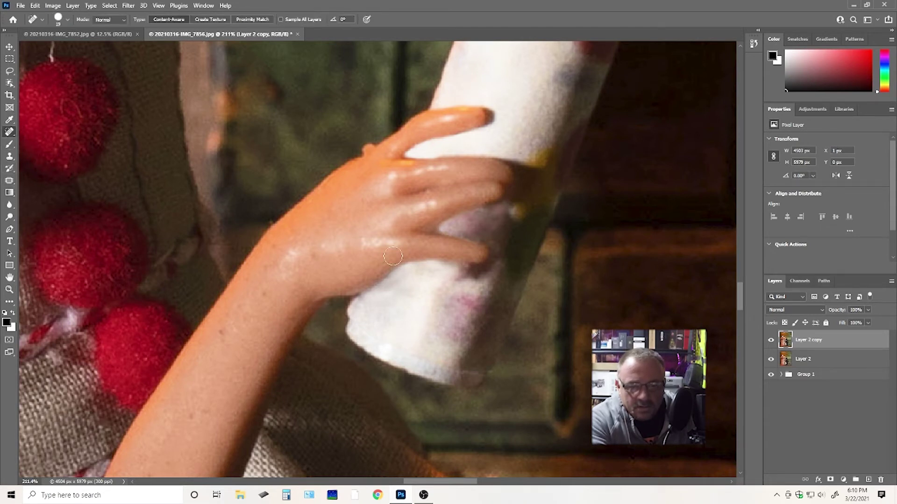
left_click(433, 303, "alt")
left_click(433, 190)
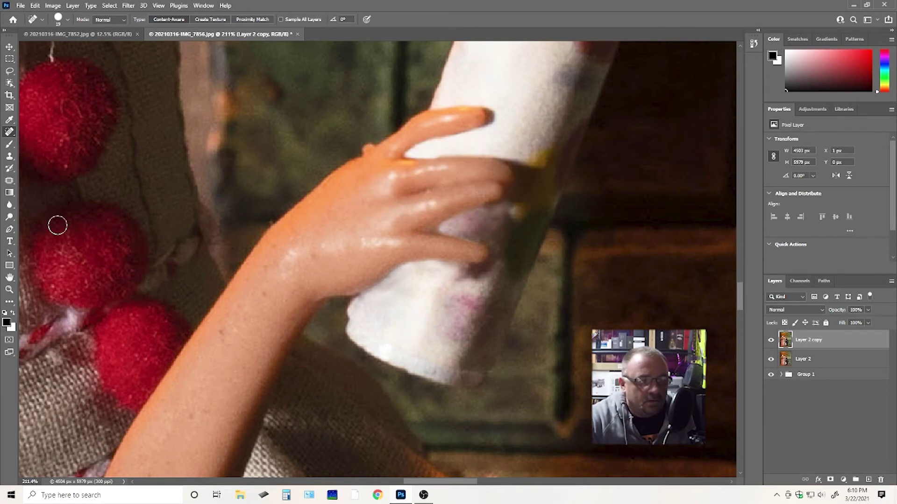
right_click(11, 133)
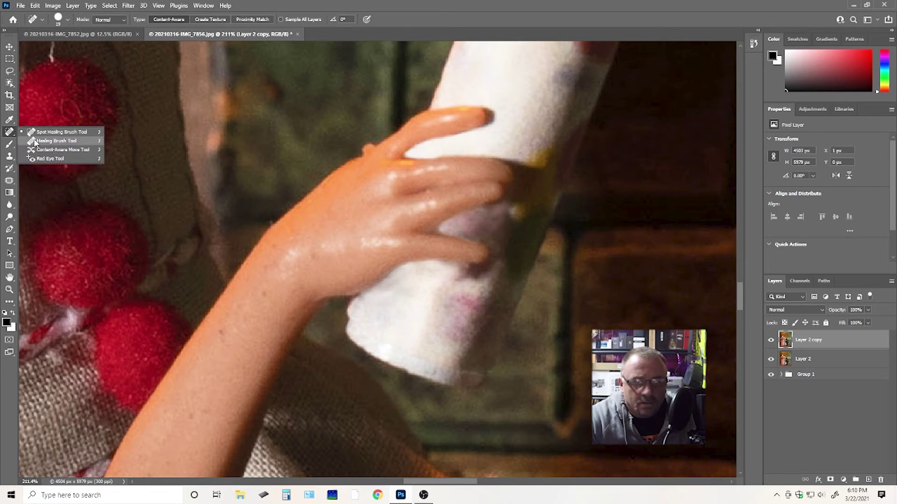
left_click(35, 141)
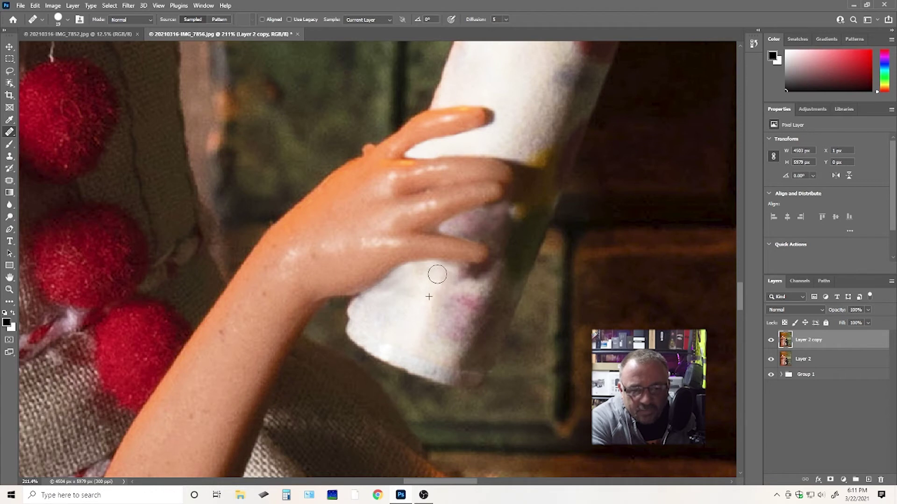
left_click(425, 314)
Even out the remaining blotches across the can's lower end with the Healing Brush, sampling clean surface below the lowest finger.
key("z")
mouse_move(423, 295)
left_mouse_down()
mouse_move(453, 278)
mouse_move(443, 290)
left_mouse_up()
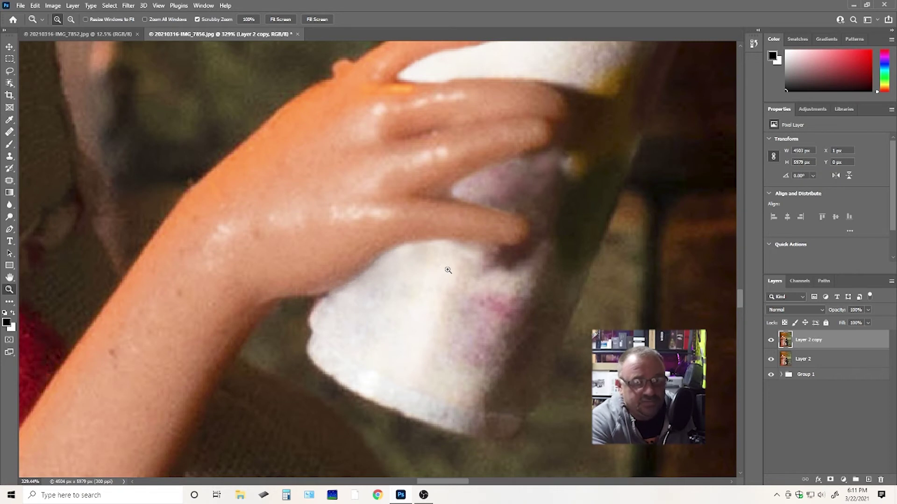
left_click(10, 133)
left_click(444, 285, "alt")
mouse_move(475, 264)
left_mouse_down()
mouse_move(429, 256)
mouse_move(442, 266)
mouse_move(404, 295)
mouse_move(411, 260)
mouse_move(402, 264)
mouse_move(417, 256)
mouse_move(425, 304)
mouse_move(392, 346)
mouse_move(374, 353)
left_mouse_up()
Merge all visible layers into one and inspect the retouched hand and can.
key("z")
left_click_drag(612, 267, 583, 362)
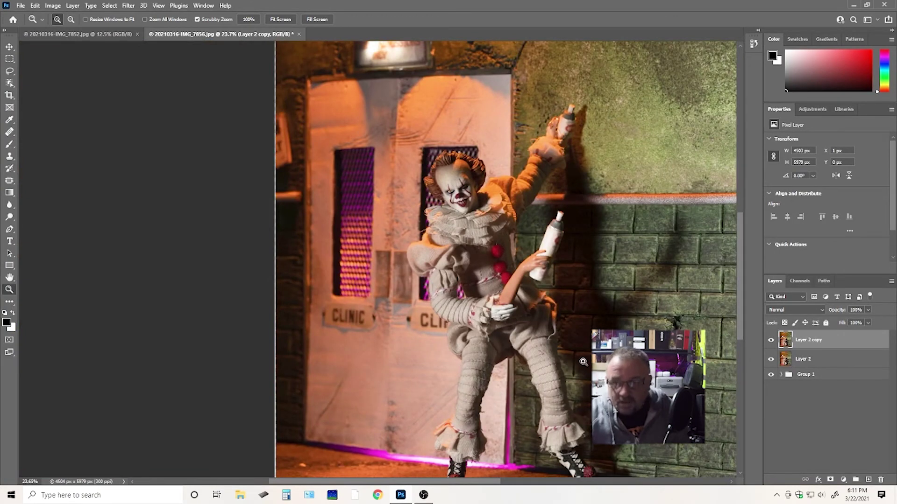
key("ctrl+shift+e")
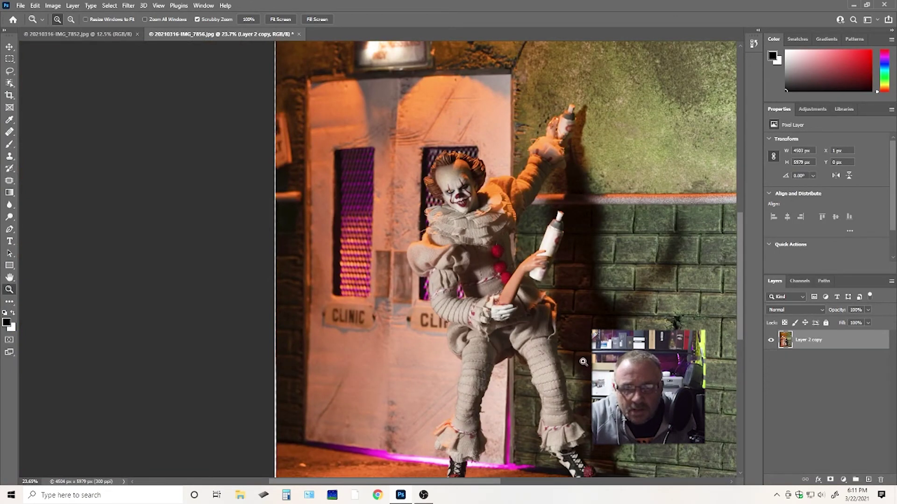
left_click_drag(558, 265, 625, 219)
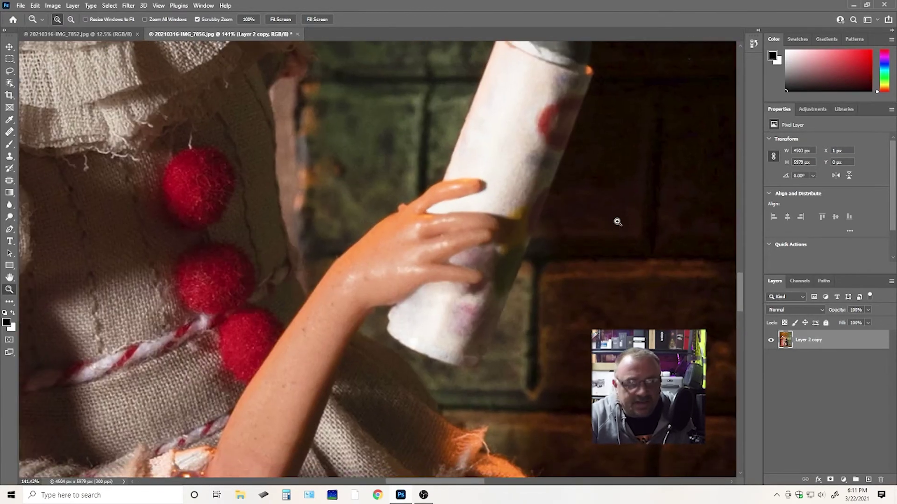
Ready the Healing Brush for the can surface around the fingers by lowering its hardness.
left_click_drag(471, 255, 501, 252)
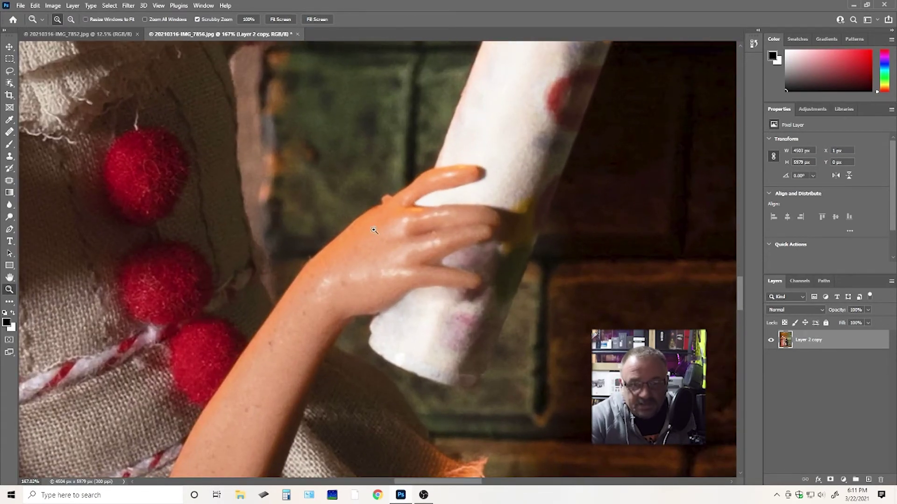
left_click(9, 132)
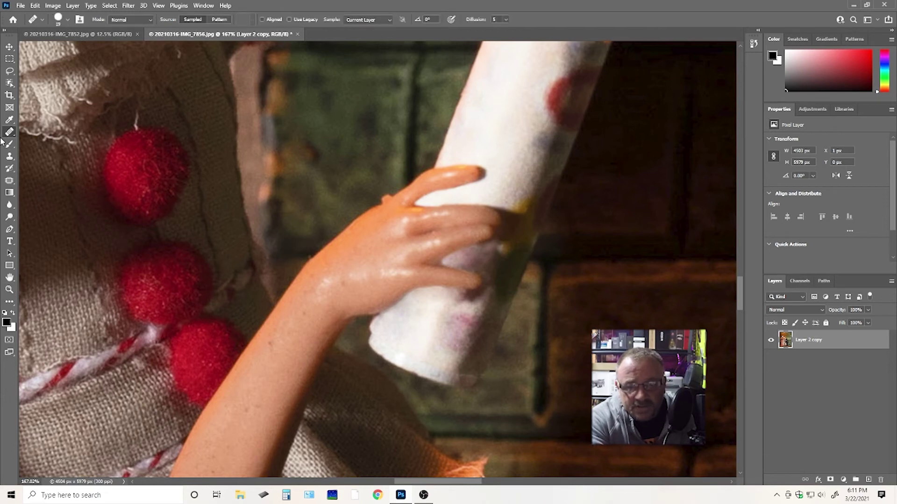
key("z")
mouse_move(500, 249)
left_mouse_down()
mouse_move(523, 244)
mouse_move(376, 208)
left_mouse_up()
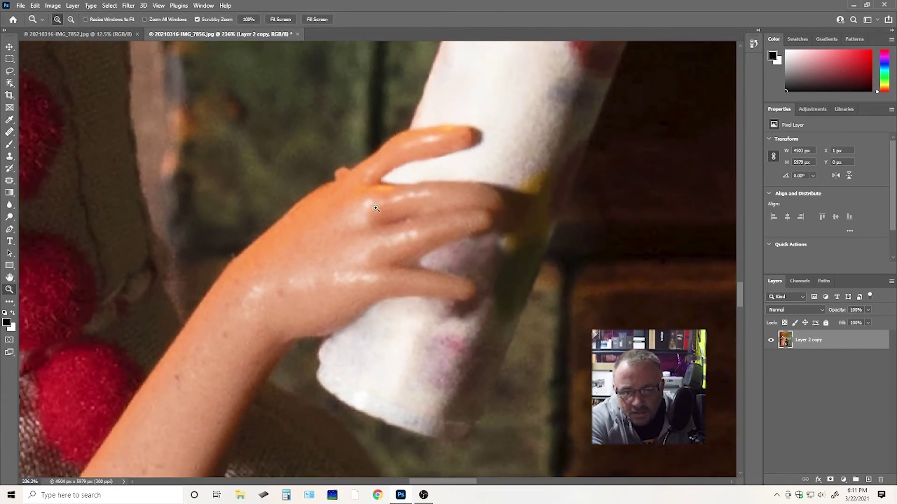
left_click(9, 133)
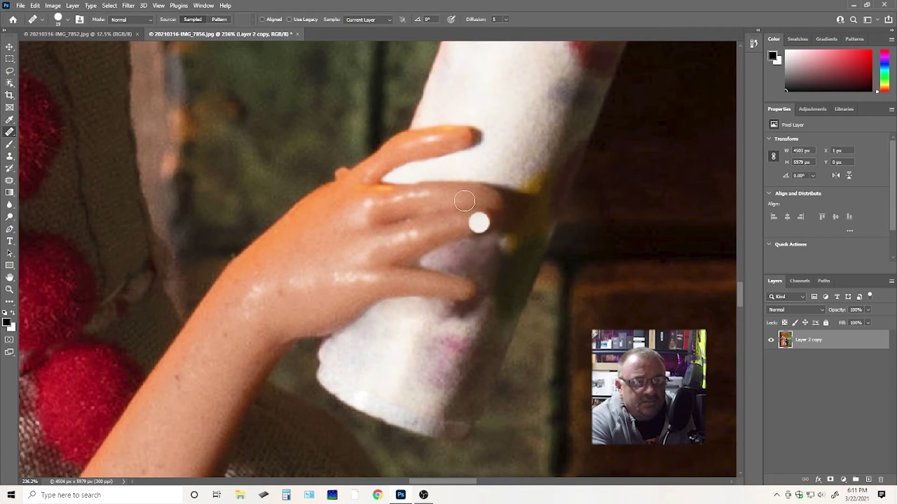
left_click(59, 20)
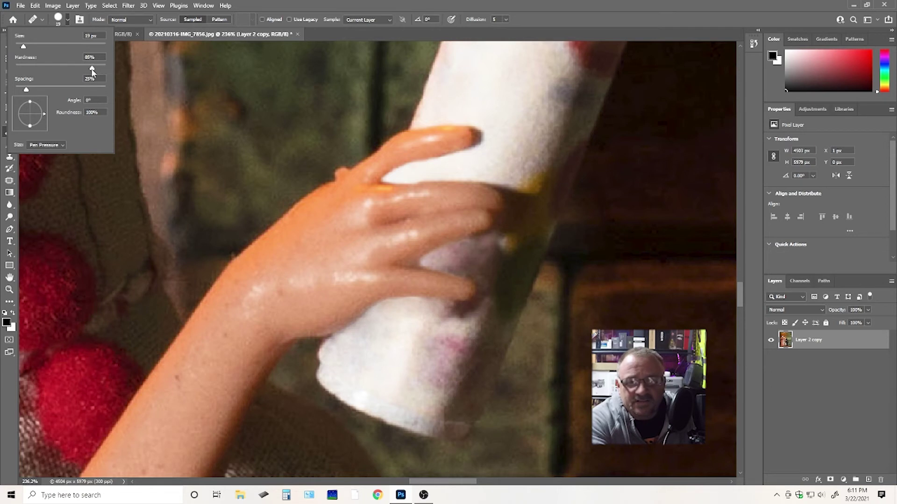
left_click_drag(76, 70, 65, 69)
left_click(616, 17)
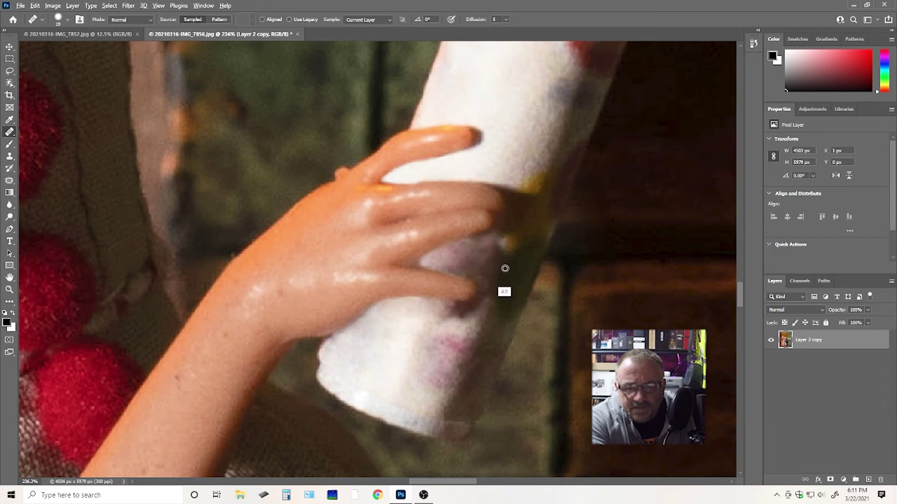
Heal the blotchy can surface around the lower fingertips, sampling the patch between the two lower fingers.
left_click(449, 261, "alt")
left_click_drag(480, 250, 499, 249)
left_click_drag(491, 284, 447, 286)
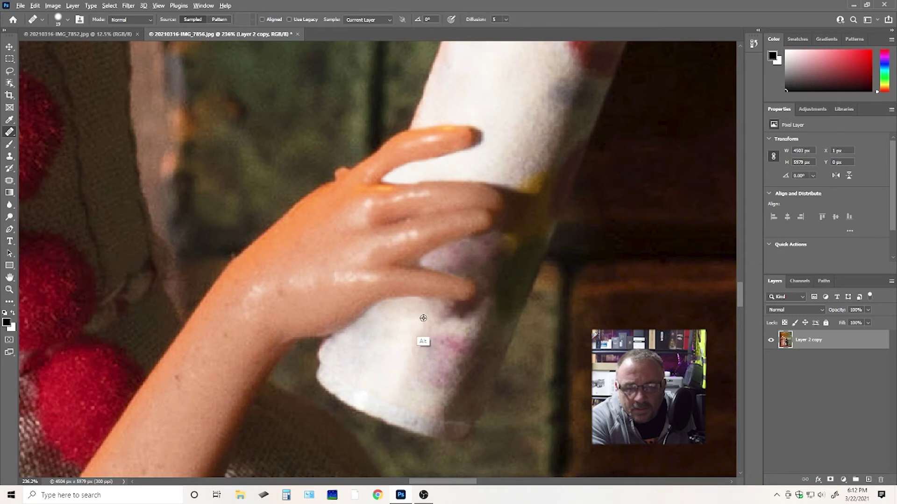
left_click(457, 260, "alt")
mouse_move(475, 251)
left_mouse_down()
mouse_move(501, 246)
mouse_move(431, 327)
left_mouse_up()
Check the overall image, then duplicate the merged layer for retouching the adhesive blob at the gloved hand.
key("z")
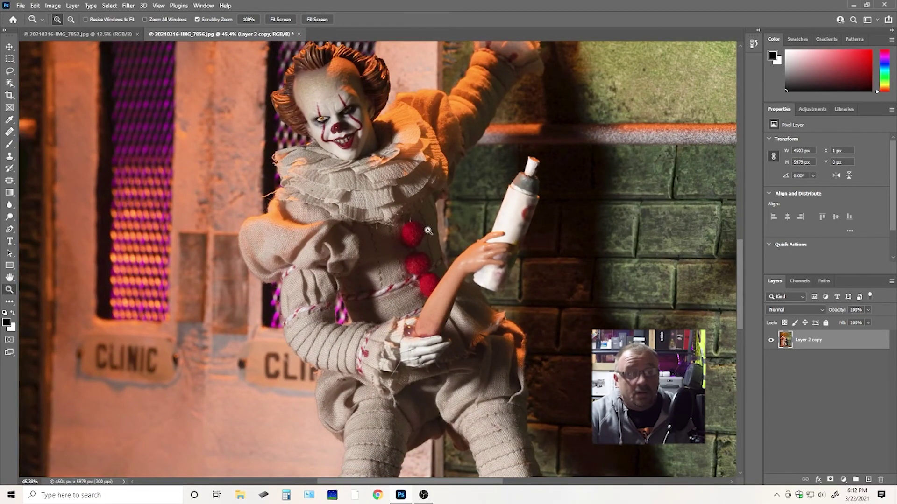
left_click_drag(447, 230, 400, 265)
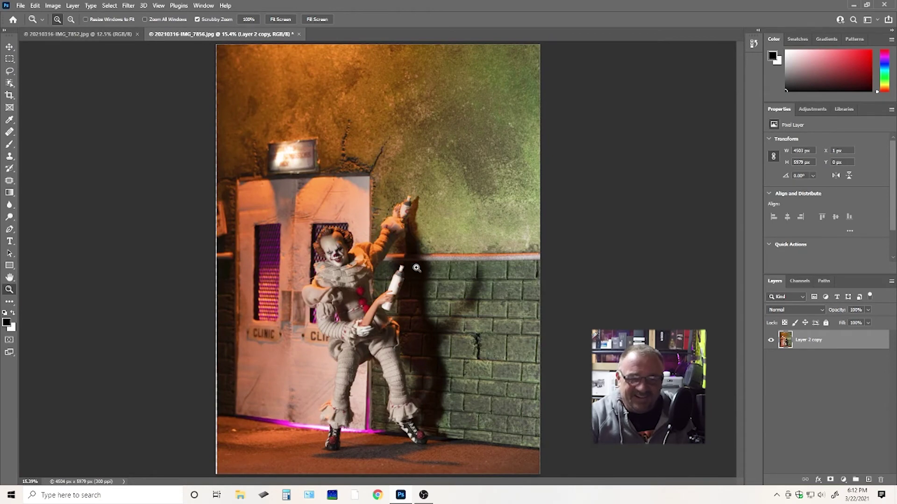
left_click_drag(360, 323, 357, 305)
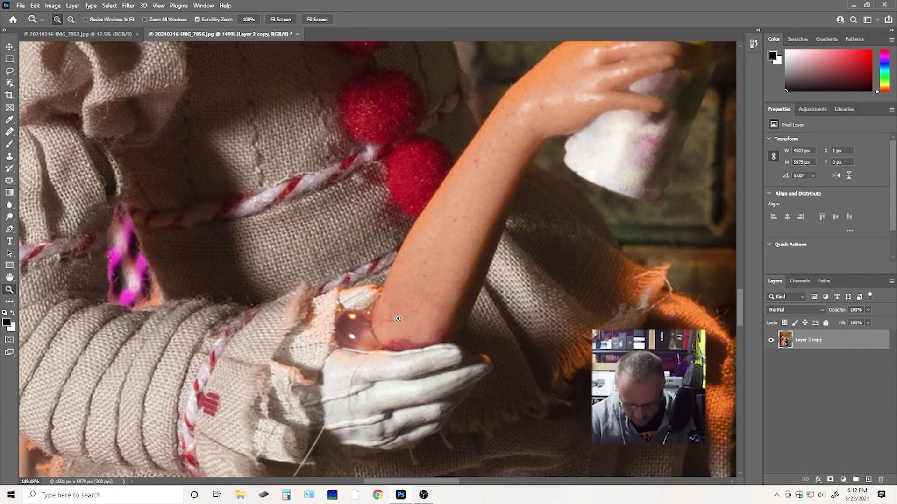
left_click_drag(399, 318, 423, 299)
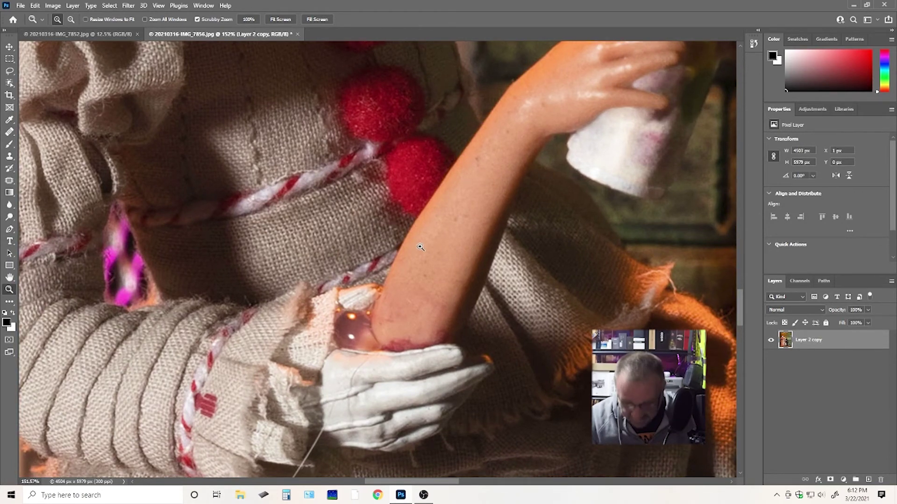
key("ctrl+j")
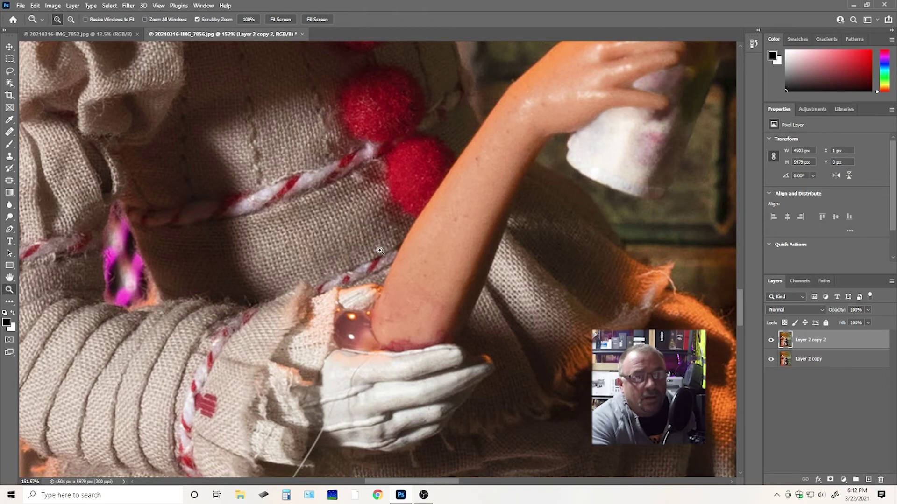
Lasso the frayed sleeve cuff beside the gloved hand and copy it to a new layer.
key("l")
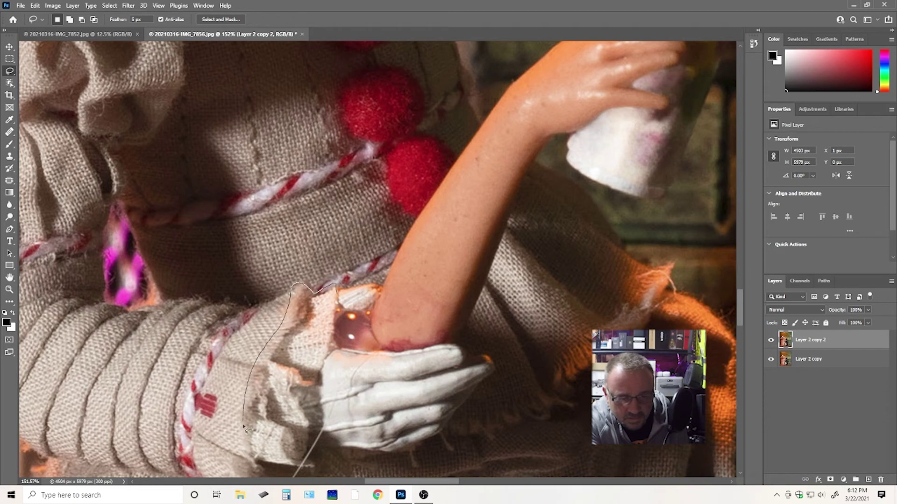
left_click_drag(252, 464, 295, 470)
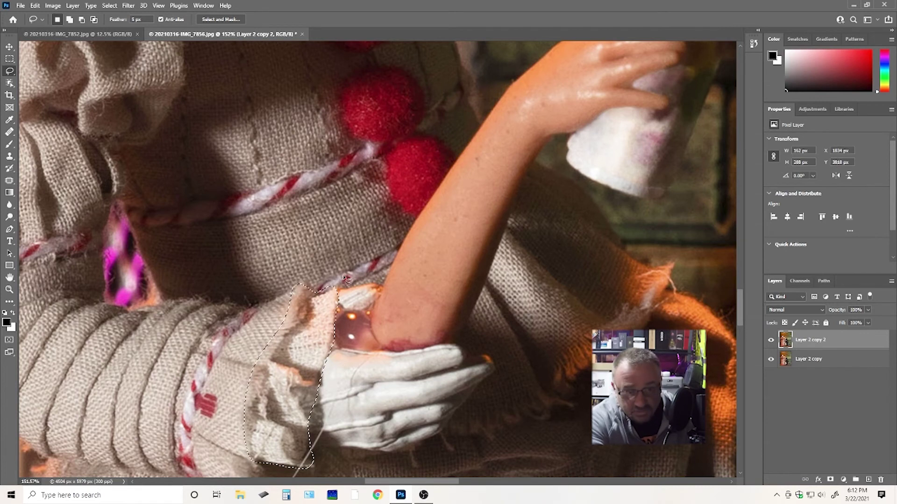
key("ctrl+j")
Move the copied cuff piece over the adhesive blob and rotate it with Free Transform to fit against the severed arm.
key("v")
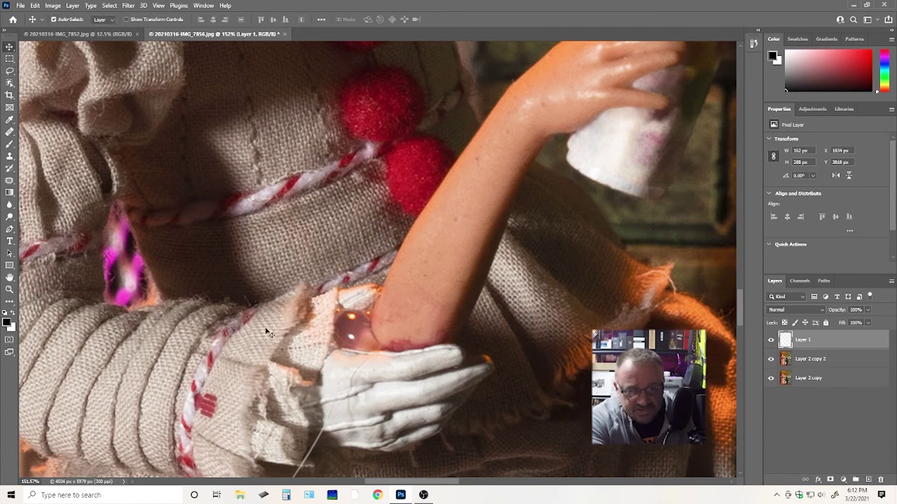
left_click_drag(279, 378, 316, 319)
key("ctrl+t")
left_click_drag(383, 276, 458, 327)
left_click_drag(306, 365, 337, 333)
mouse_move(396, 343)
left_mouse_down()
mouse_move(417, 342)
mouse_move(406, 329)
left_mouse_up()
key("Return")
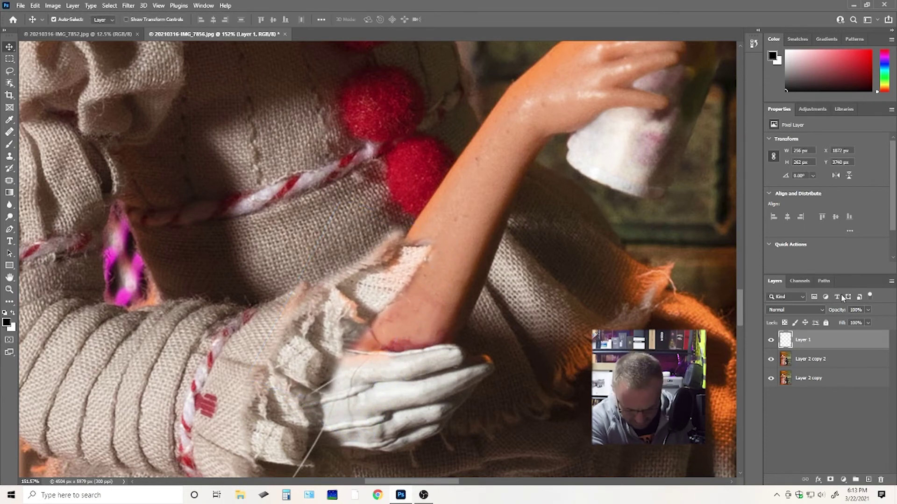
Hide the cuff copy with a black layer mask and paint white to reveal it only over the adhesive blob.
left_click(830, 480, "alt")
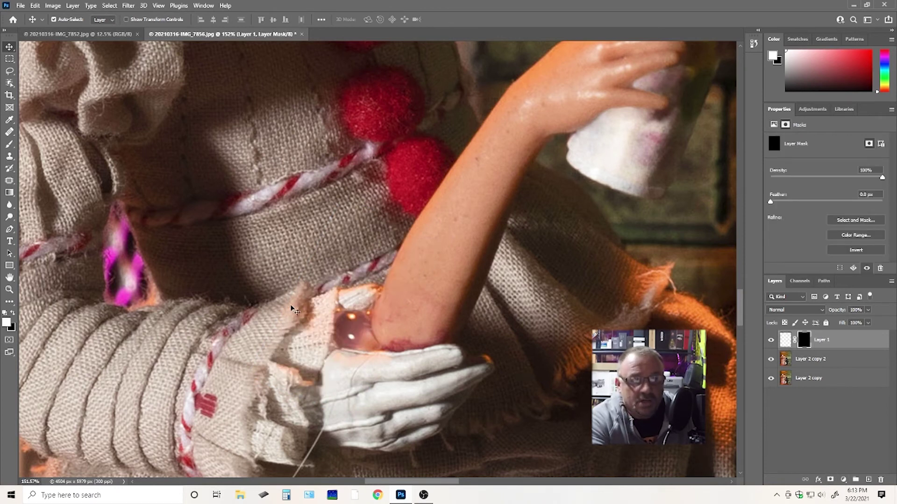
key("b")
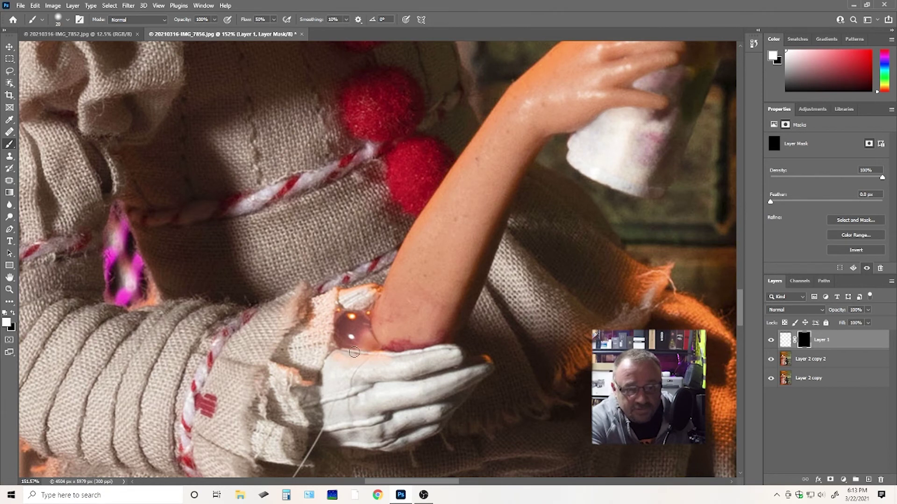
key("bracketright")
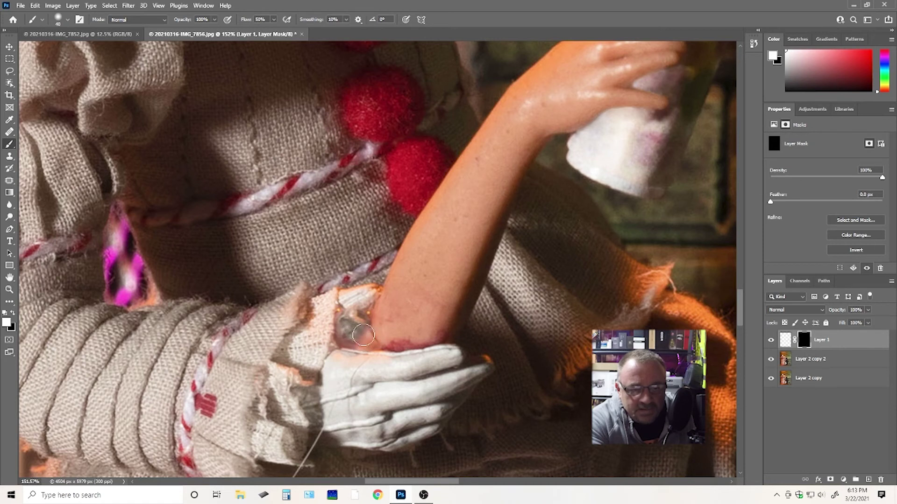
mouse_move(345, 321)
left_mouse_down()
mouse_move(366, 319)
mouse_move(345, 319)
mouse_move(338, 334)
mouse_move(358, 344)
left_mouse_up()
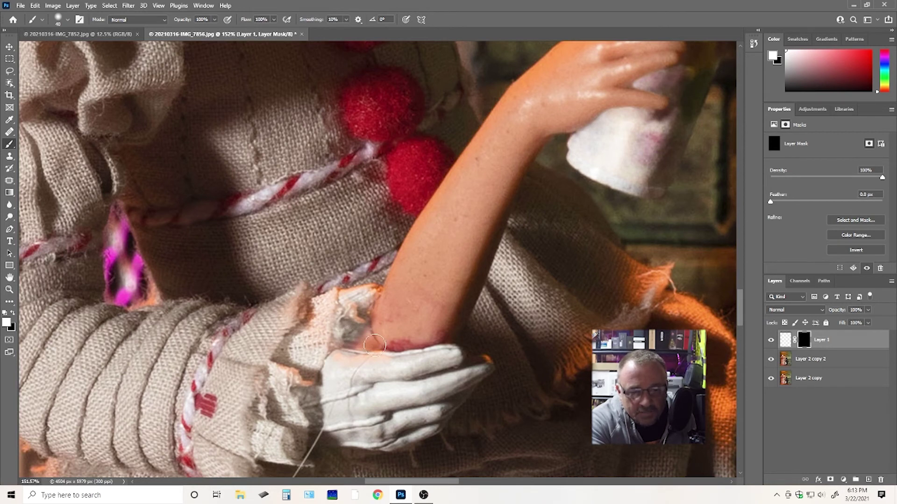
mouse_move(353, 334)
left_mouse_down()
mouse_move(358, 341)
mouse_move(348, 301)
left_mouse_up()
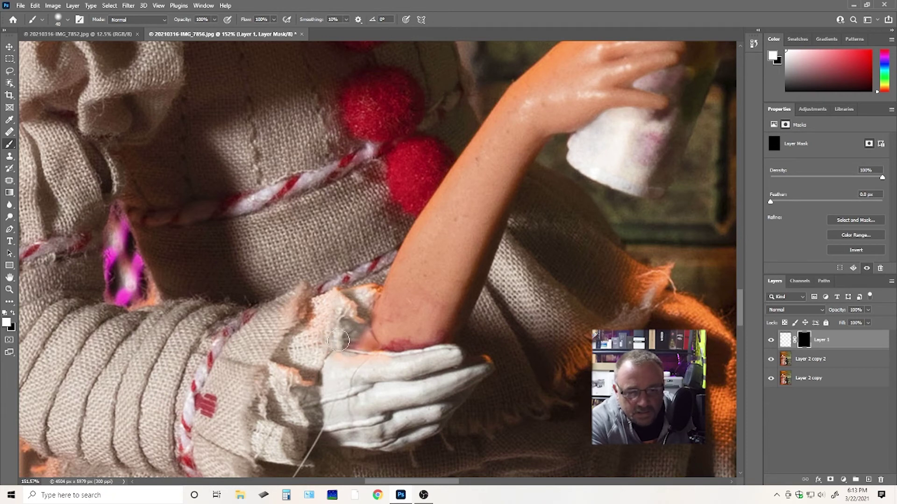
Apply the cuff copy's layer mask and merge the piece down into the duplicated image layer.
key("z")
left_click(403, 312)
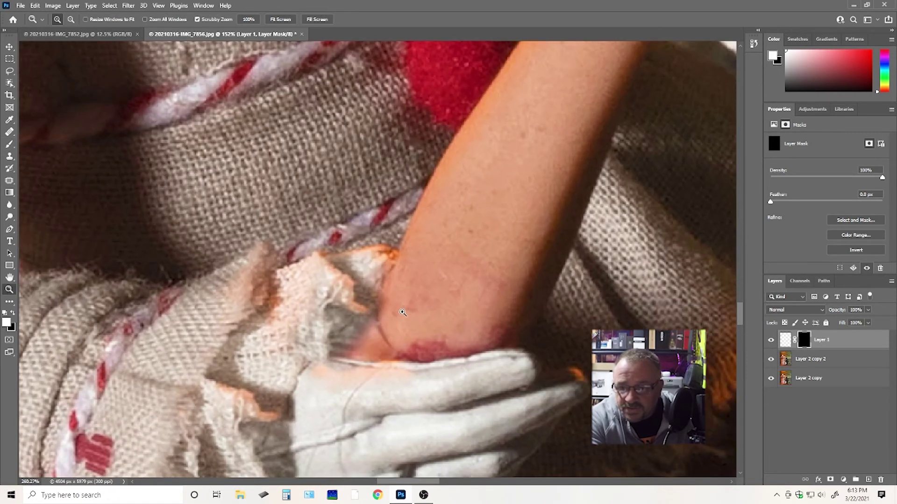
key("s")
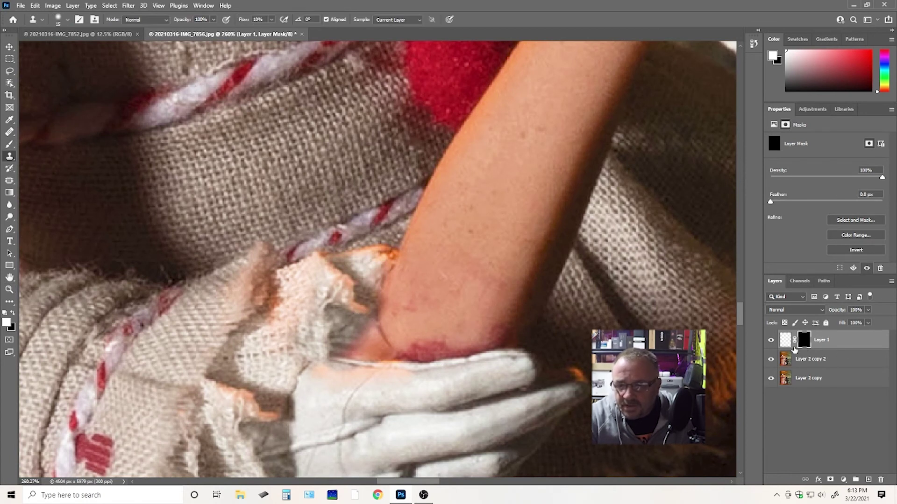
right_click(801, 345)
left_click(823, 368)
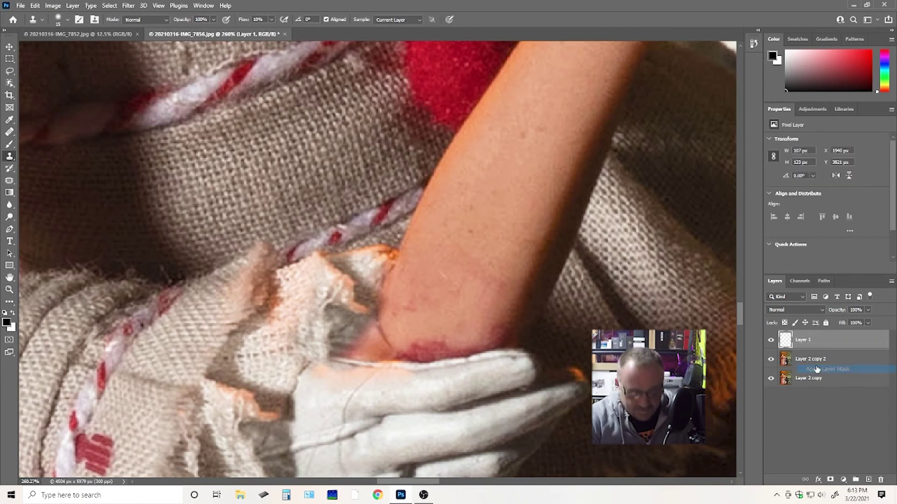
key("Delete")
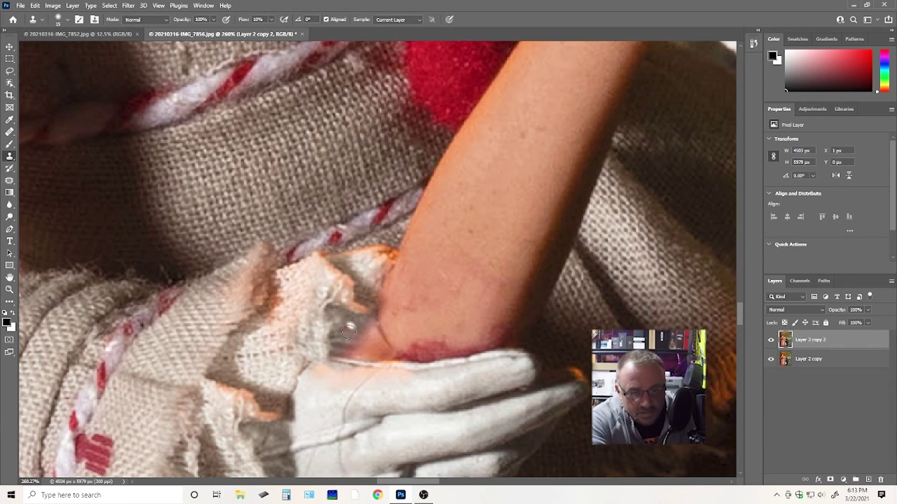
Heal the dark line and leftover adhesive at the arm's lower end beside the cuff, sampling nearby skin.
left_click(9, 132)
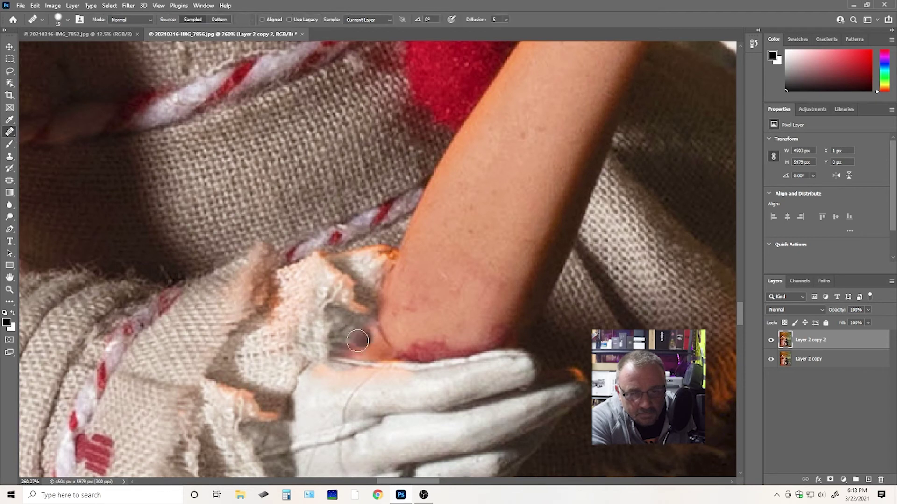
key("alt")
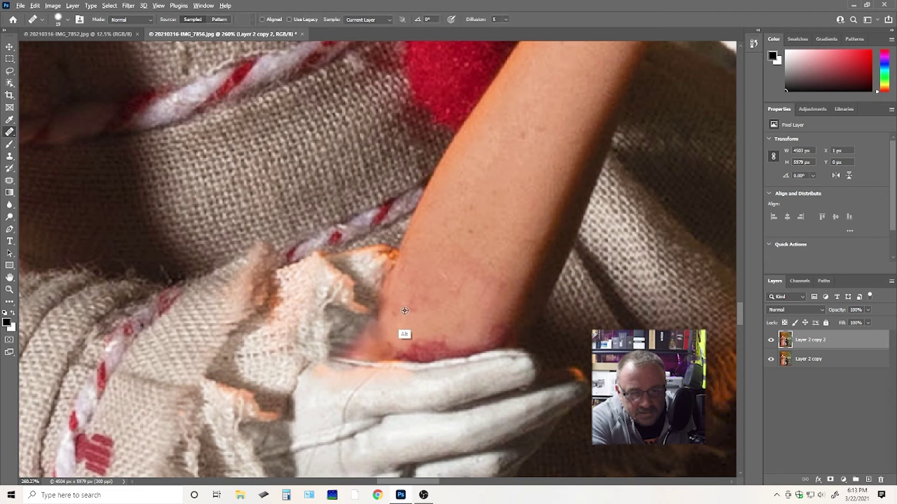
left_click(391, 322, "alt")
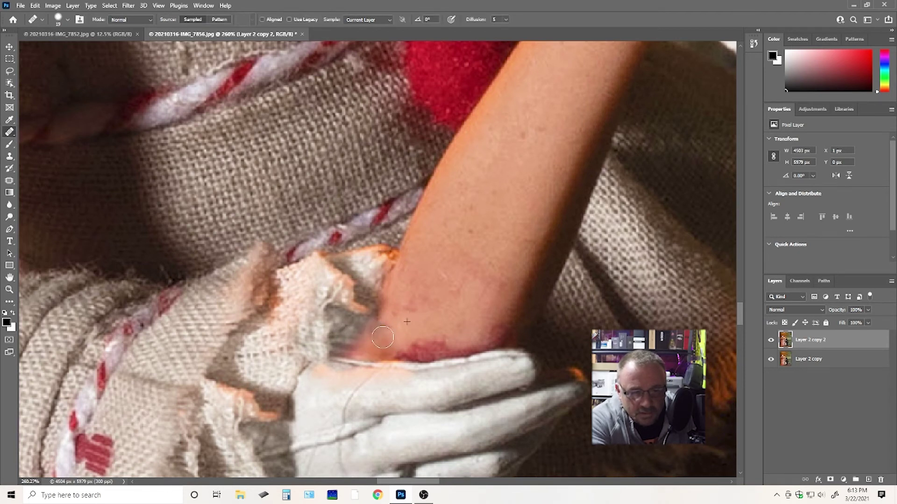
left_click_drag(368, 340, 355, 322)
key("alt")
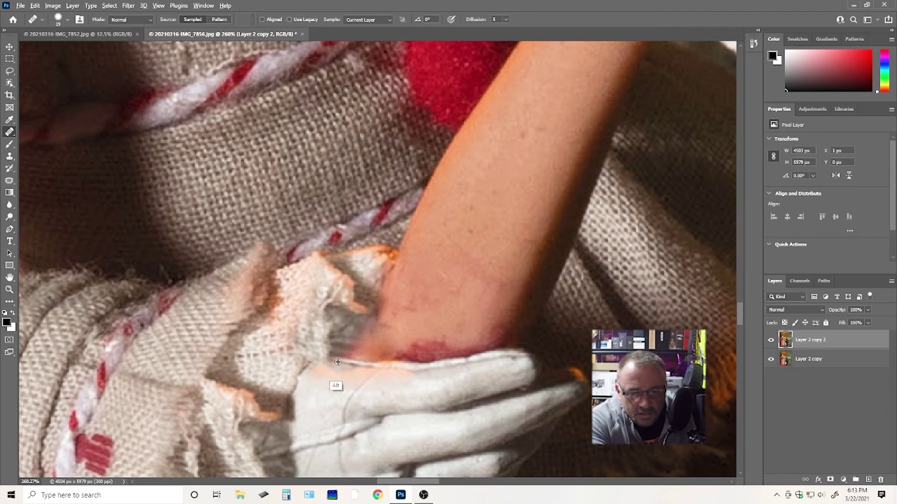
left_click(417, 322, "alt")
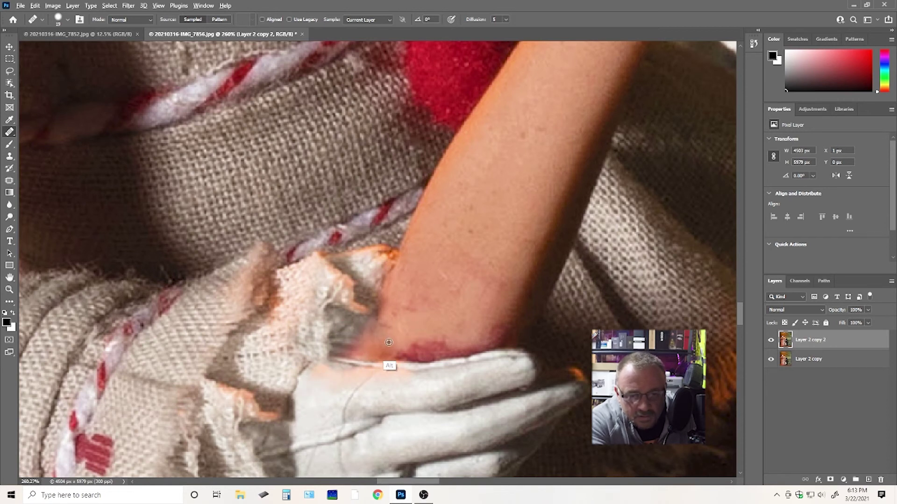
left_click(324, 377, "alt")
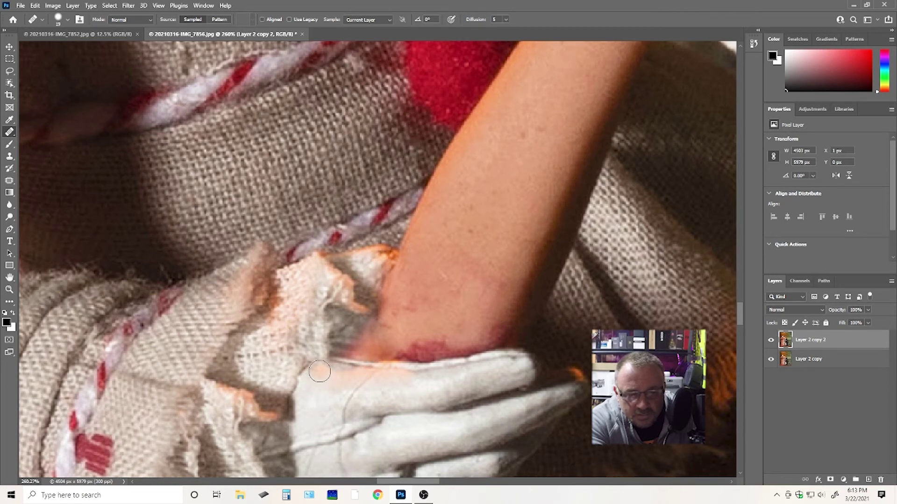
Try to patch the smudged spot between the cuff and the arm's lower end with arm skin, and deselect.
scroll(386, 367, "up", 1)
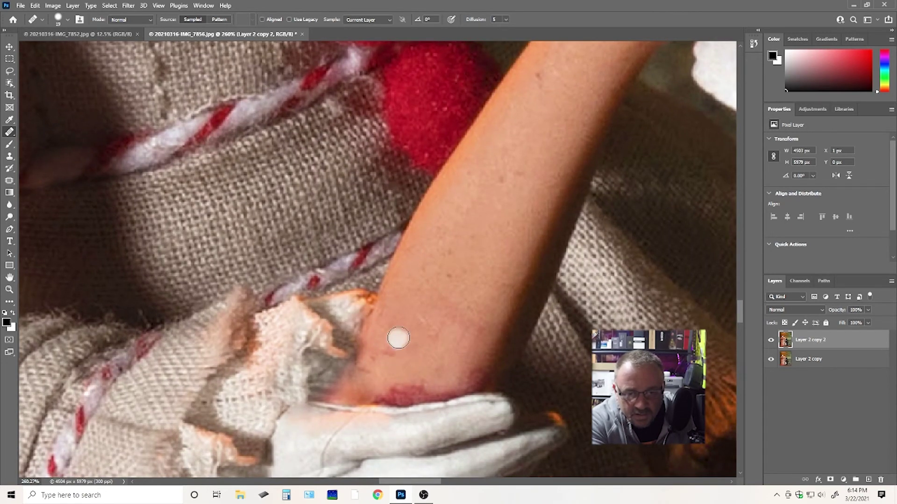
key("z")
left_click_drag(427, 337, 413, 349)
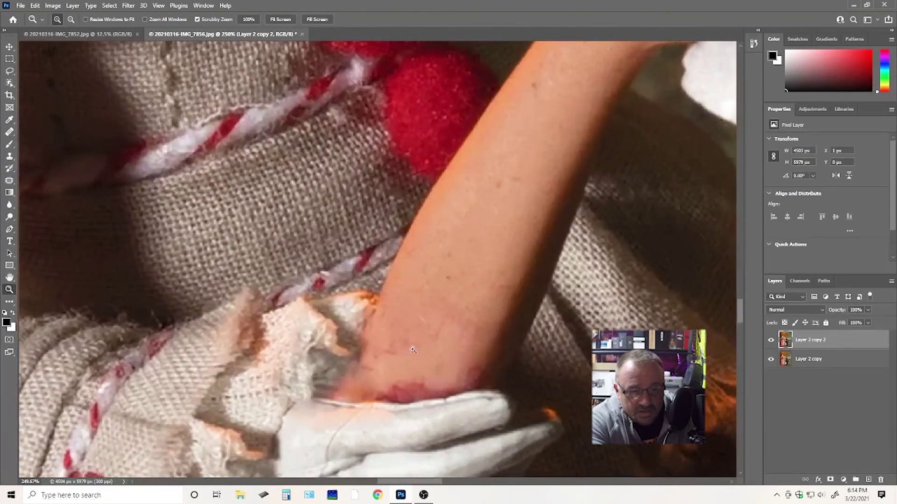
left_click(9, 131)
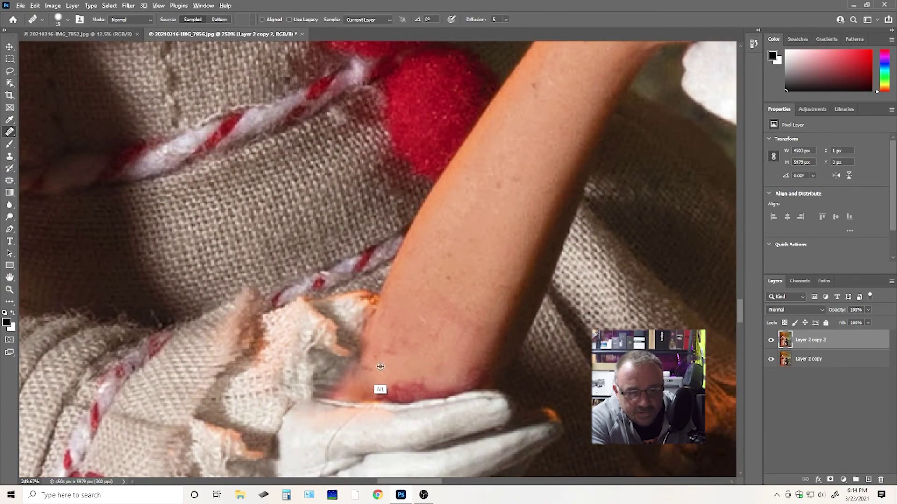
left_click(9, 181)
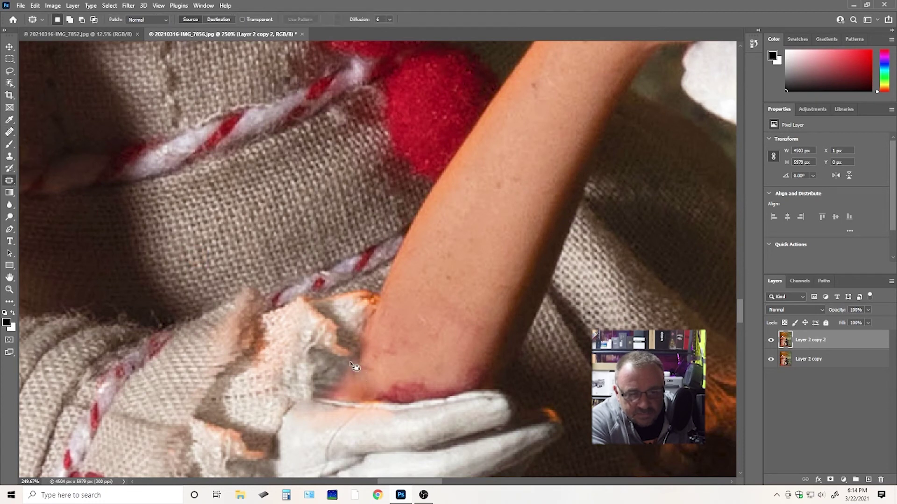
left_click_drag(341, 370, 316, 387)
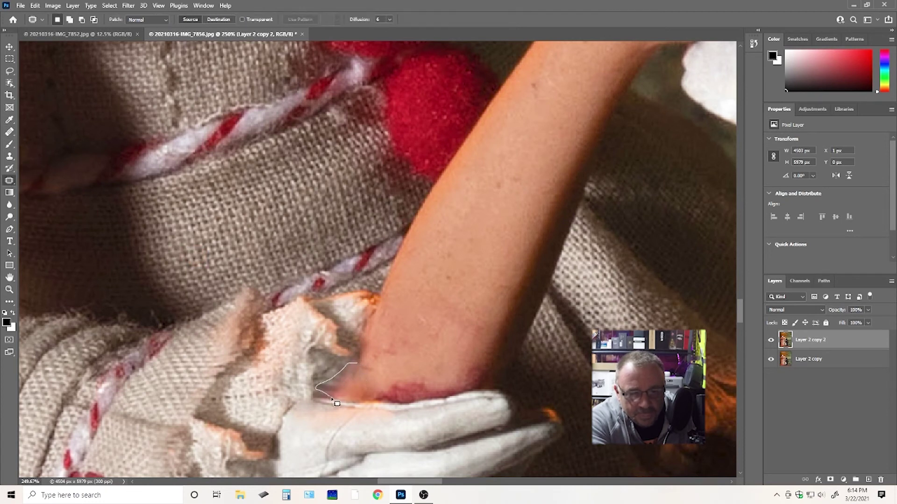
mouse_move(378, 369)
left_mouse_down()
mouse_move(357, 363)
mouse_move(392, 372)
mouse_move(420, 341)
left_mouse_up()
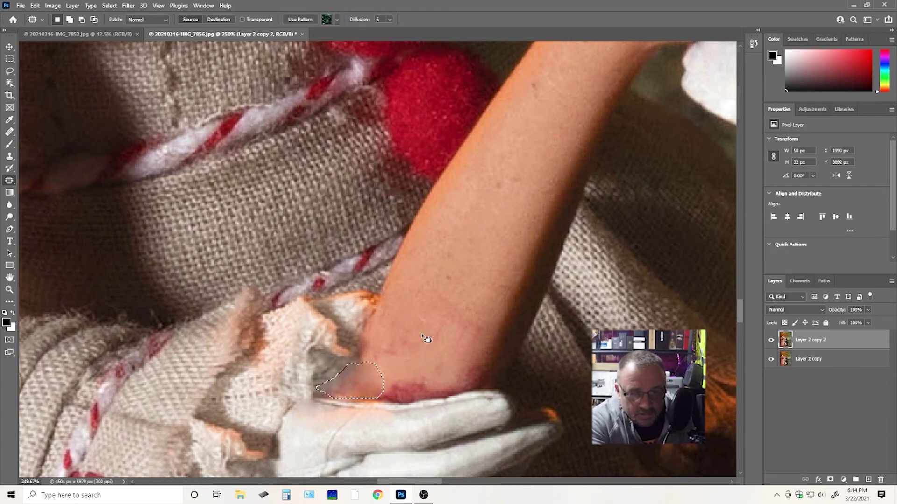
key("ctrl+d")
Clone over the smudge beside the arm's lower end and extend the red cut edge along the glove toward the cuff.
key("s")
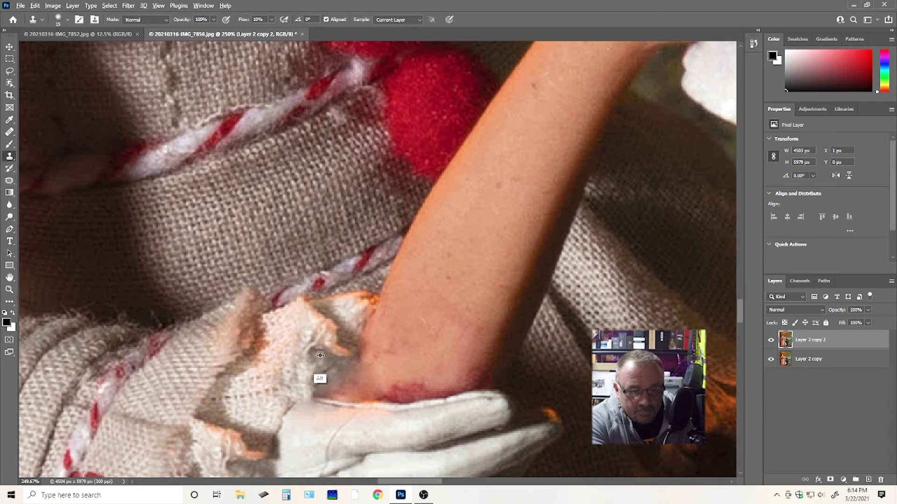
left_click_drag(347, 378, 362, 375)
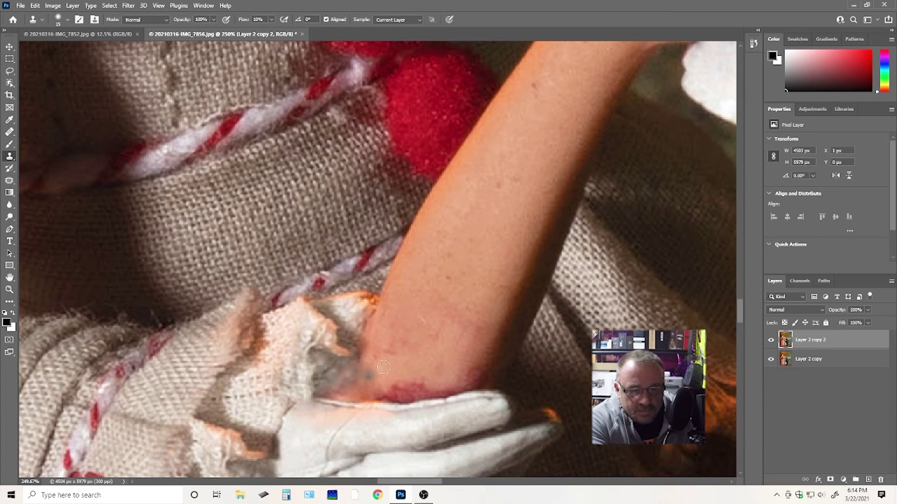
left_click(407, 374, "alt")
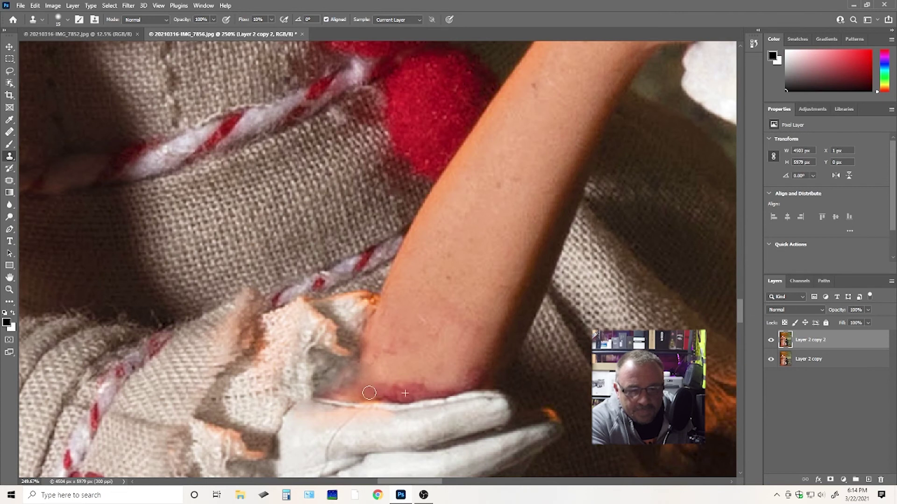
left_click_drag(362, 392, 369, 392)
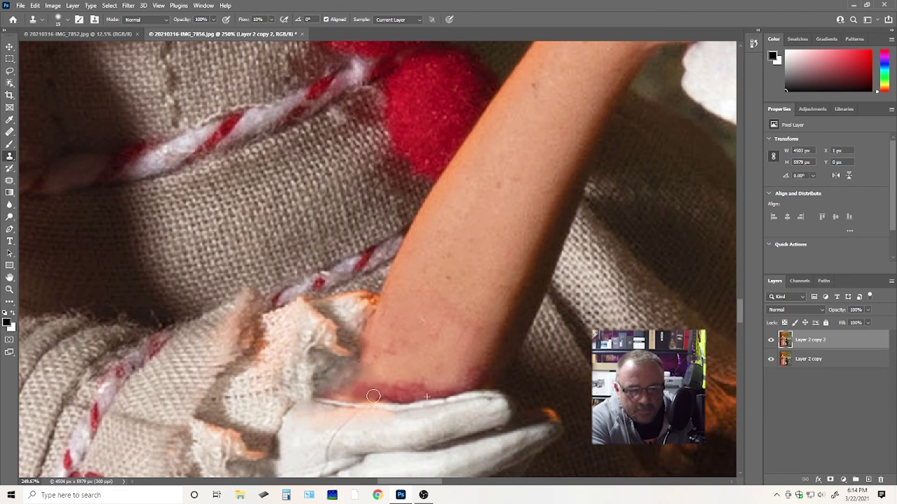
mouse_move(363, 392)
left_mouse_down()
mouse_move(395, 412)
mouse_move(394, 381)
mouse_move(367, 371)
mouse_move(371, 384)
left_mouse_up()
Clone shadowed cuff fabric into the grey gap beside the arm's lower end.
key("z")
left_click_drag(424, 354, 355, 423)
left_click_drag(403, 368, 435, 311)
left_click_drag(437, 342, 440, 325)
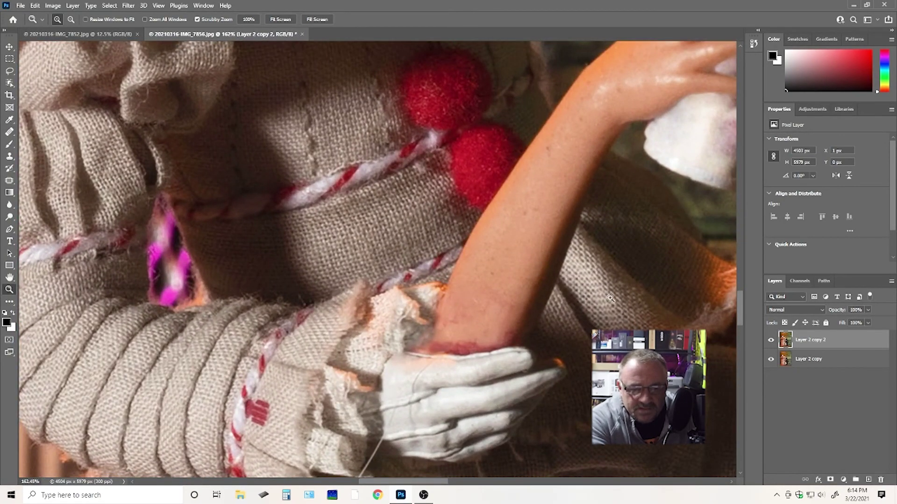
left_click_drag(418, 340, 419, 349)
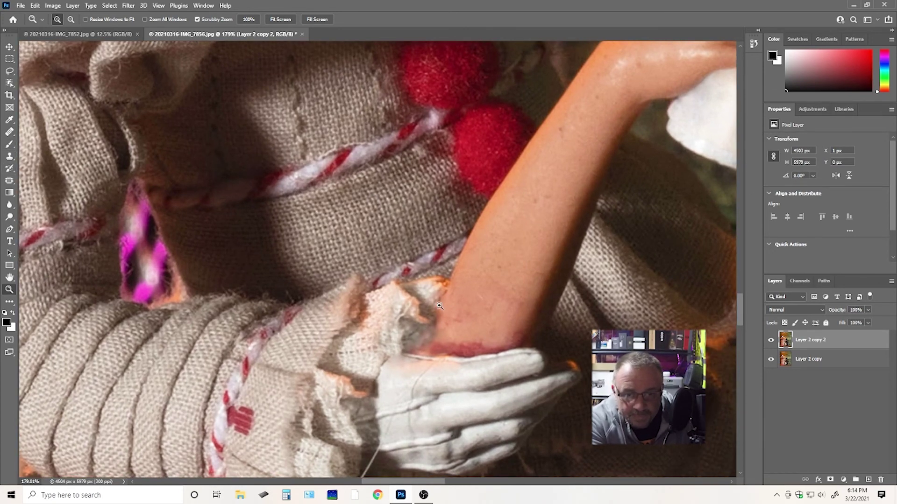
key("b")
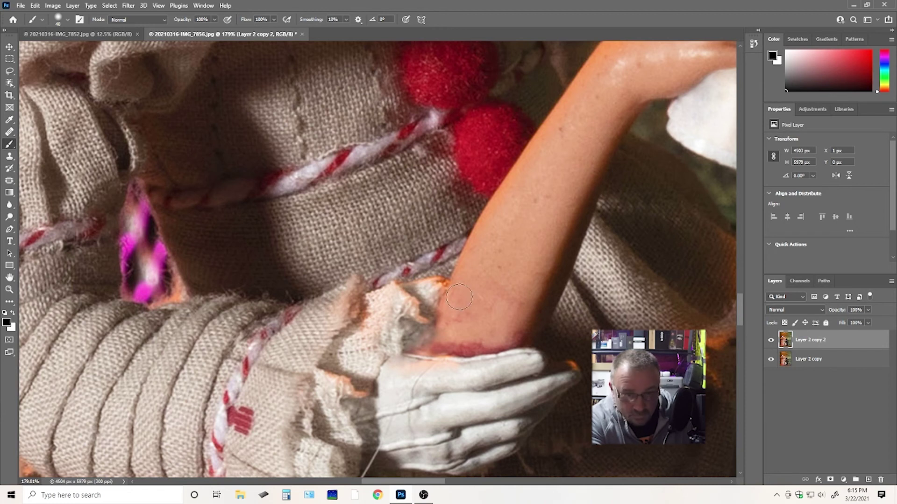
key("s")
key("alt+s")
key("Escape")
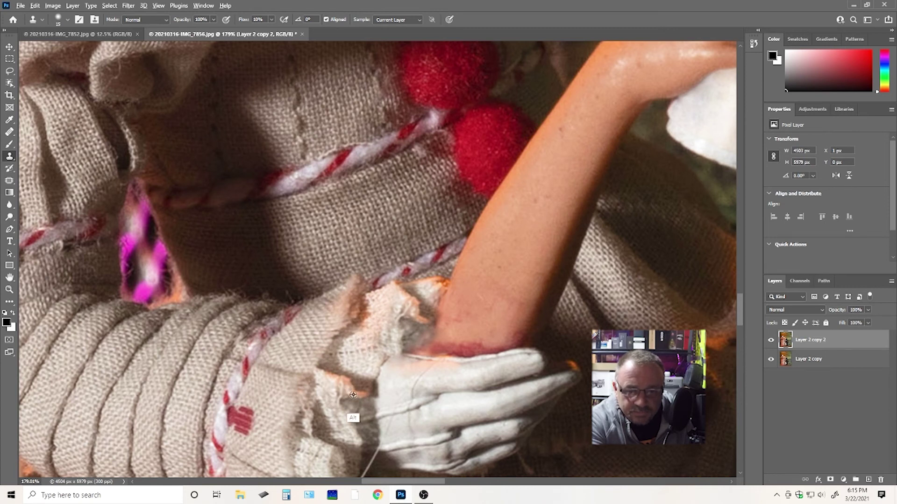
key("alt")
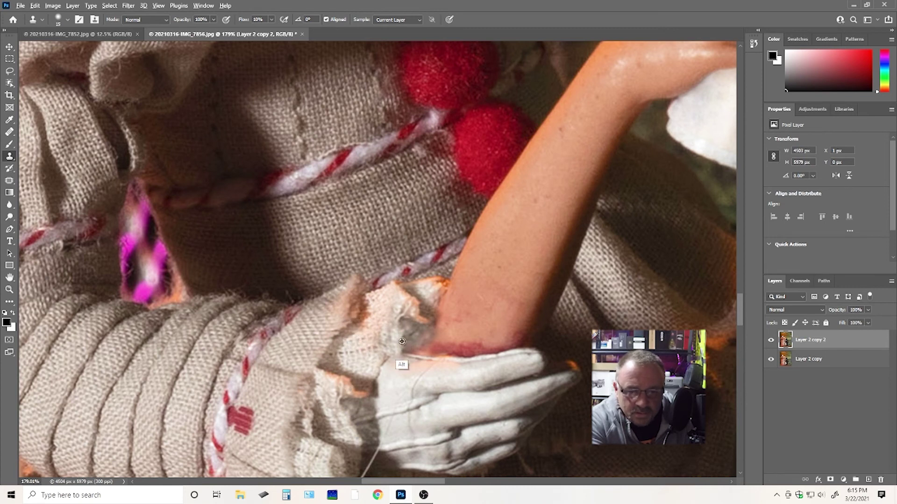
left_click(363, 369, "alt")
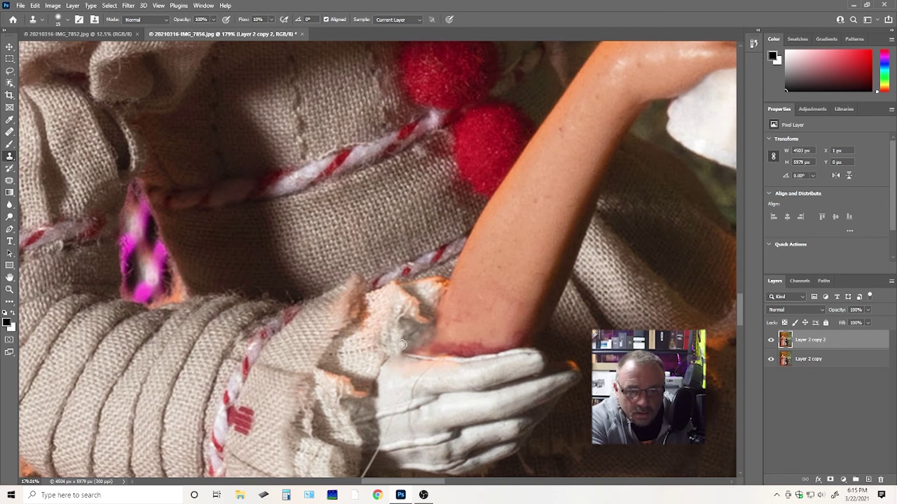
Reselect the Layer 2 copy 2 layer, enlarge the Clone Stamp to 30, and clean up the cuff gap and the arm's edge.
key("b")
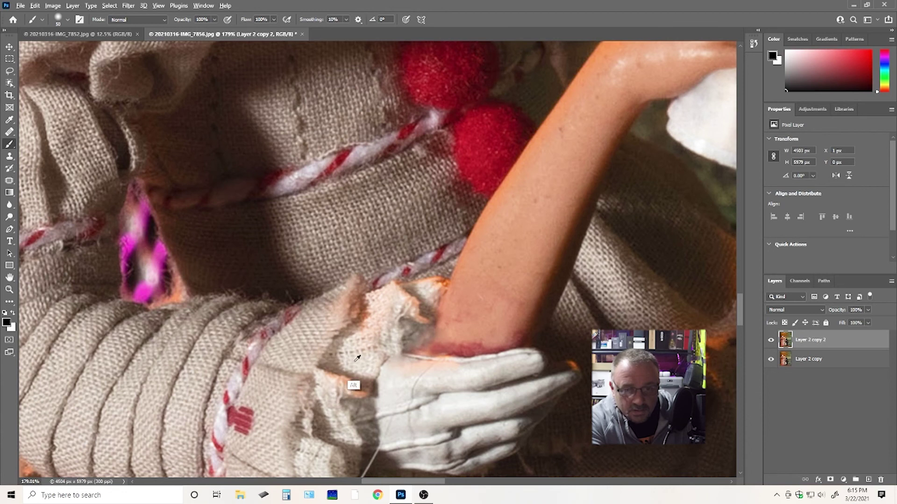
key("alt+s")
key("s")
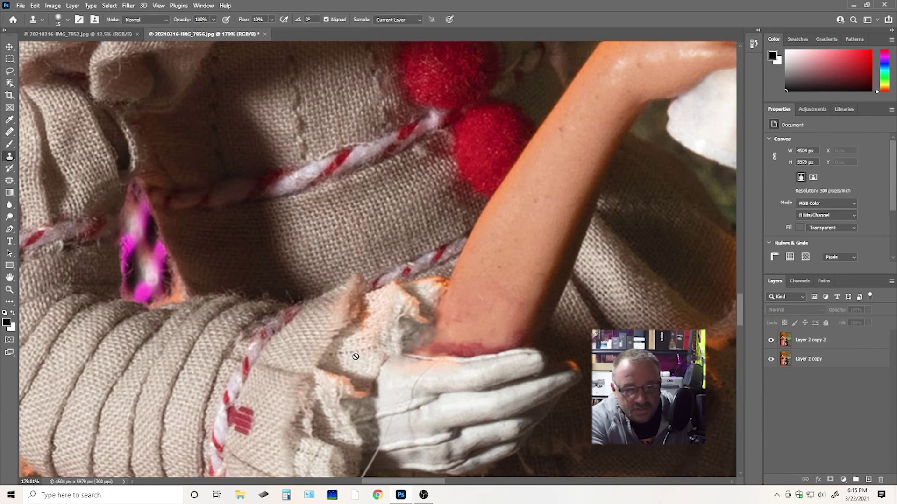
left_click(822, 340)
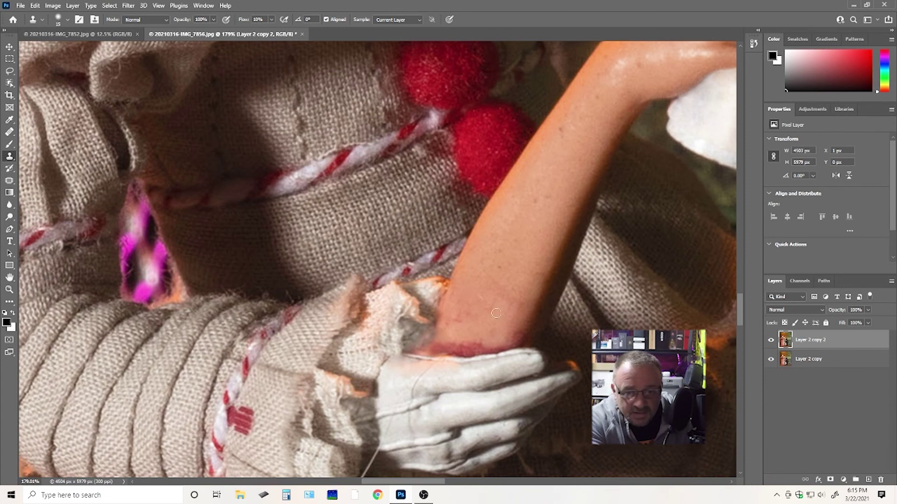
key("bracketright")
key("bracketright")
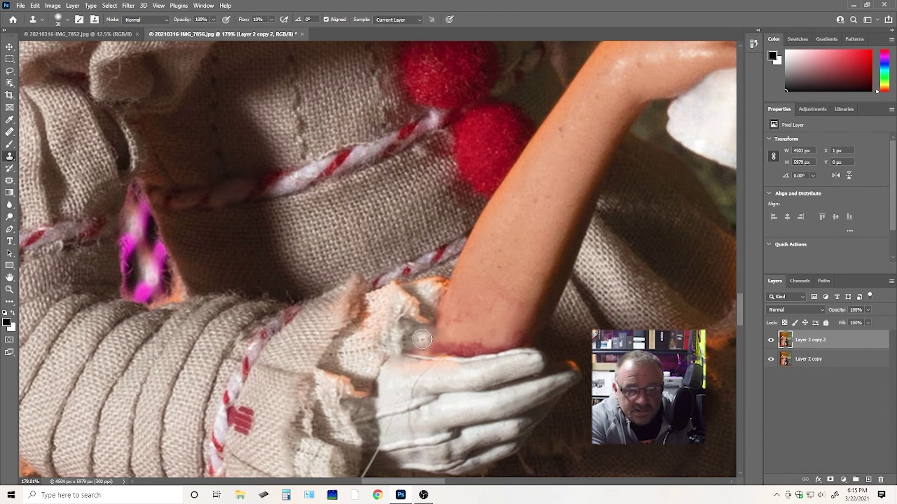
mouse_move(412, 331)
left_mouse_down()
mouse_move(415, 341)
mouse_move(421, 335)
mouse_move(414, 343)
left_mouse_up()
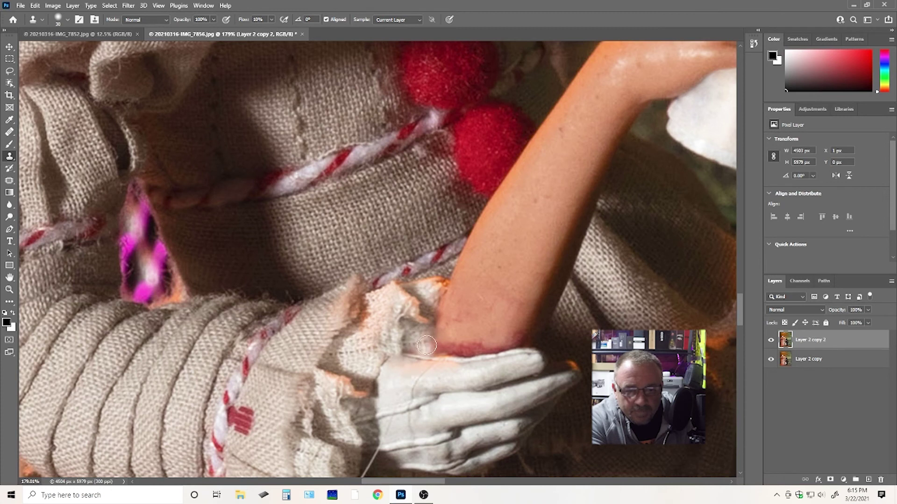
left_click(460, 321, "alt")
left_click_drag(441, 340, 491, 336)
Lasso the red cut edge at the arm's lower end with a 5 px feather and copy it to a new layer.
key("z")
scroll(484, 337, "down", 5)
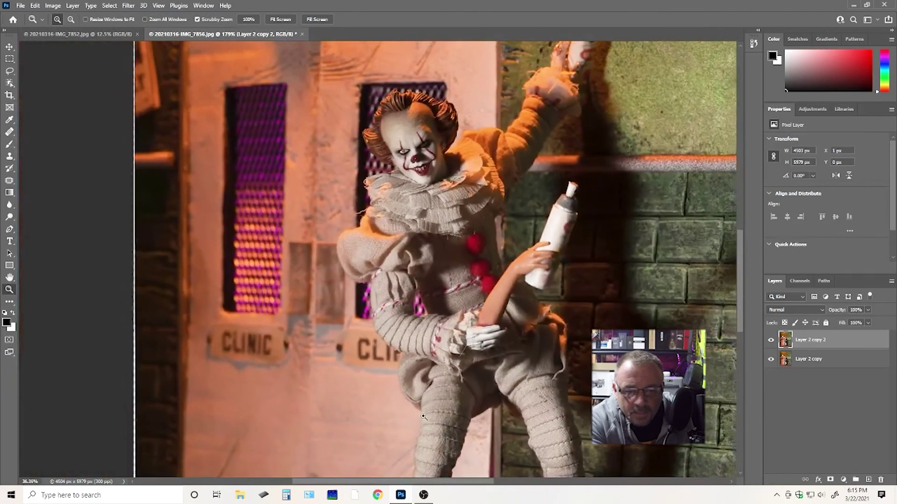
scroll(460, 369, "up", 4)
scroll(461, 369, "up", 2)
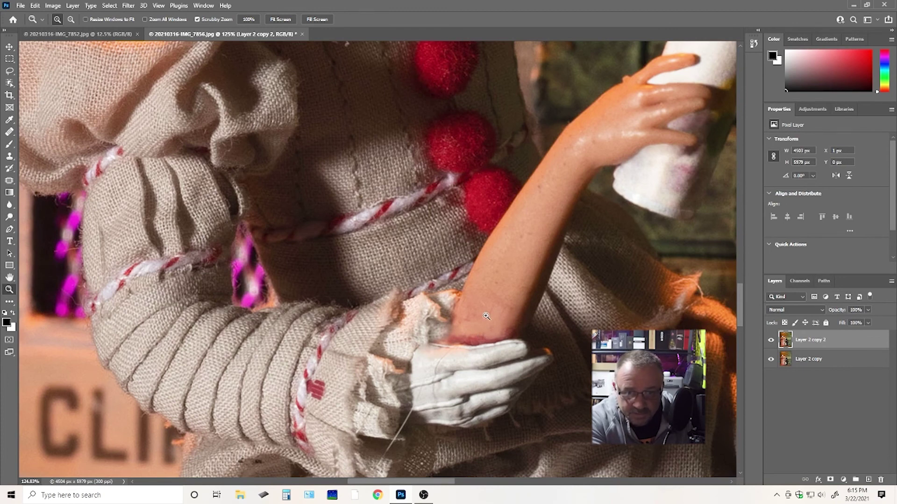
key("l")
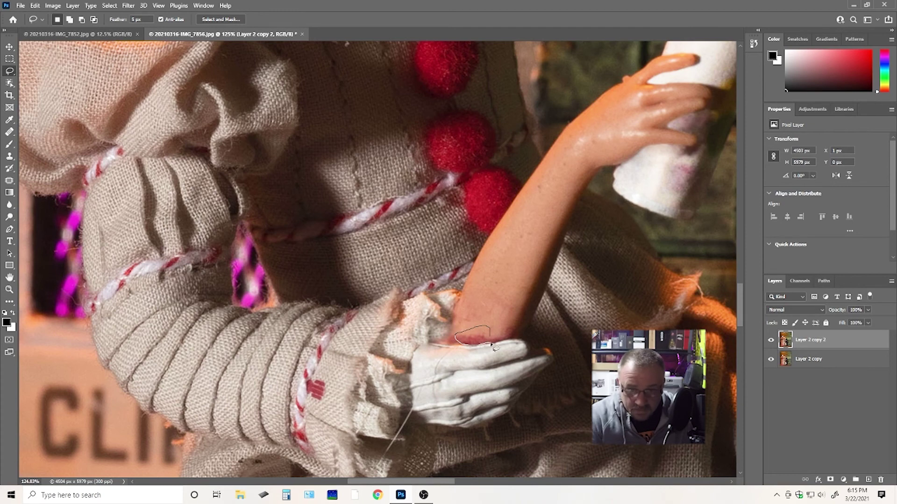
left_click_drag(491, 337, 493, 338)
key("ctrl+j")
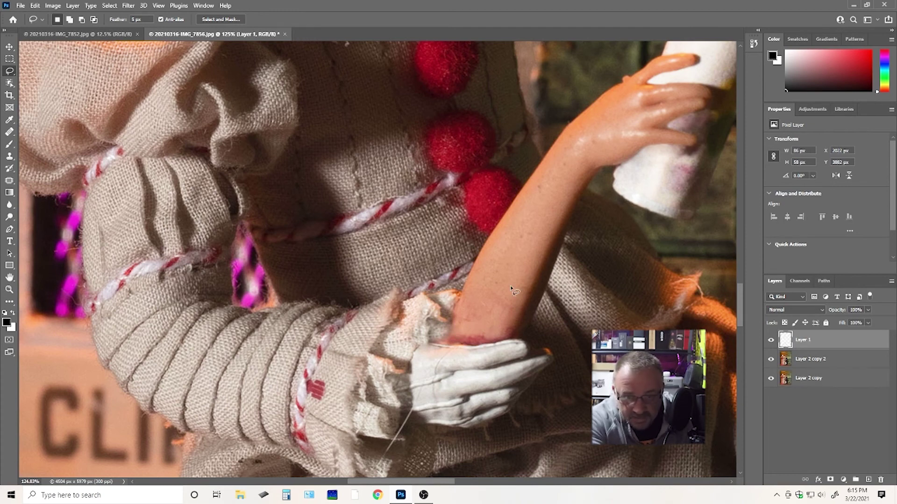
Move the copied cut edge toward the cuff and rotate it about 8.7° with Free Transform.
key("v")
mouse_move(480, 344)
left_mouse_down()
mouse_move(455, 341)
mouse_move(488, 340)
mouse_move(474, 341)
left_mouse_up()
key("ctrl+t")
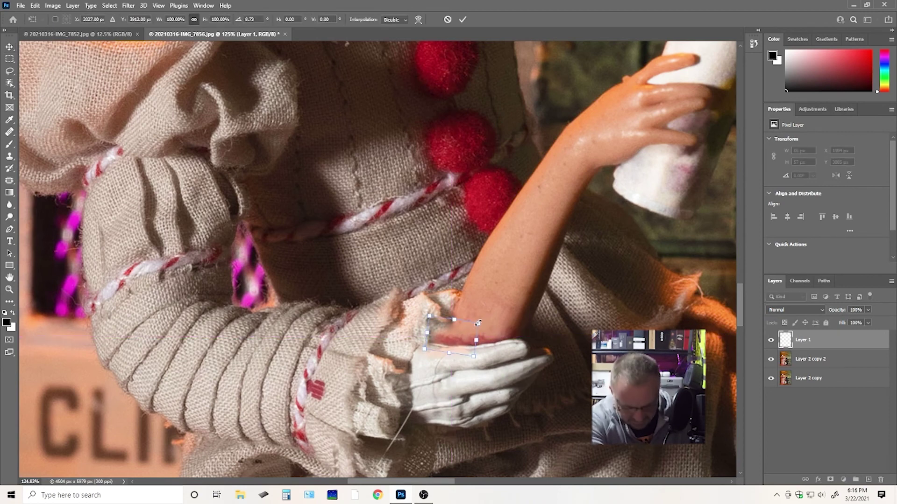
key("Return")
Add a layer mask to the cut-edge copy and paint black to hide the part overlapping the cuff.
left_click(831, 479)
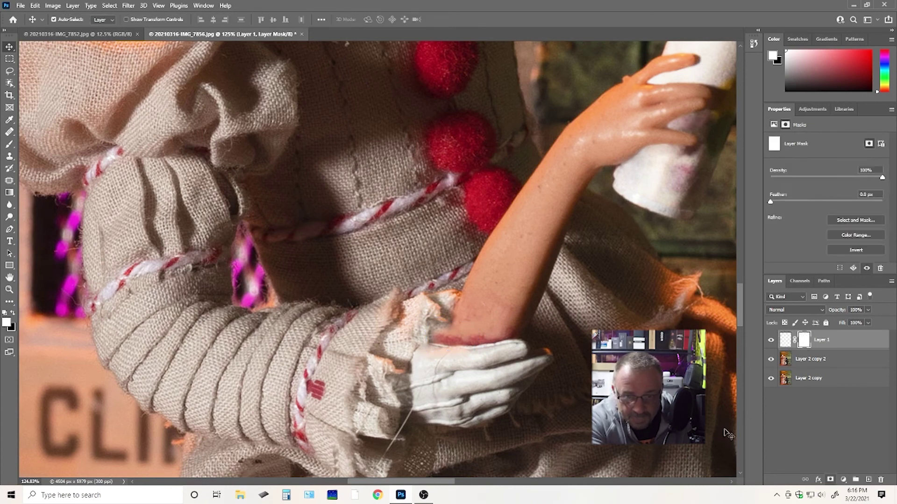
key("b")
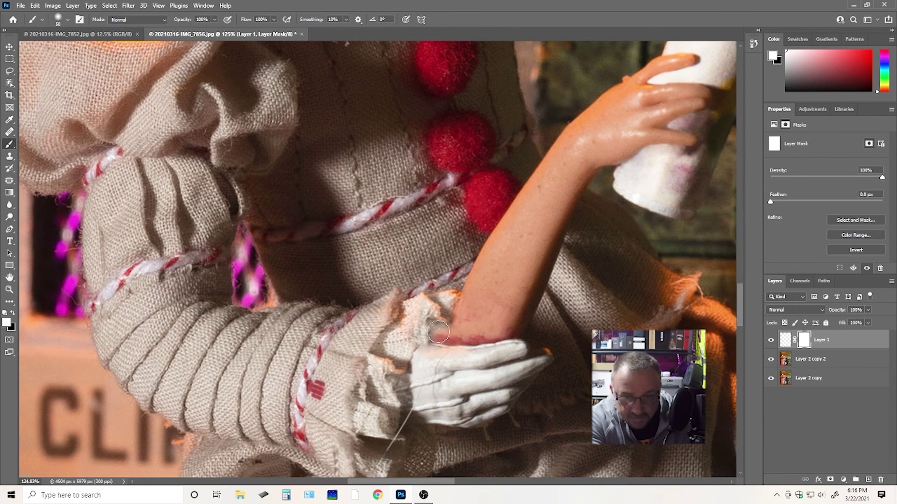
key("x")
mouse_move(446, 326)
left_mouse_down()
mouse_move(433, 336)
mouse_move(427, 327)
mouse_move(437, 332)
left_mouse_up()
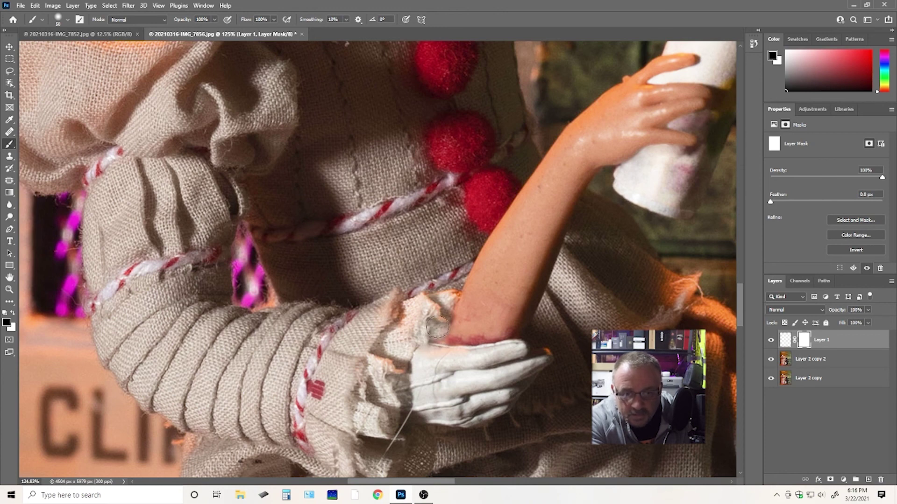
key("x")
Use the Clone Stamp along the red cut edge above the glove, sampling near its cuff end.
key("z")
key("s")
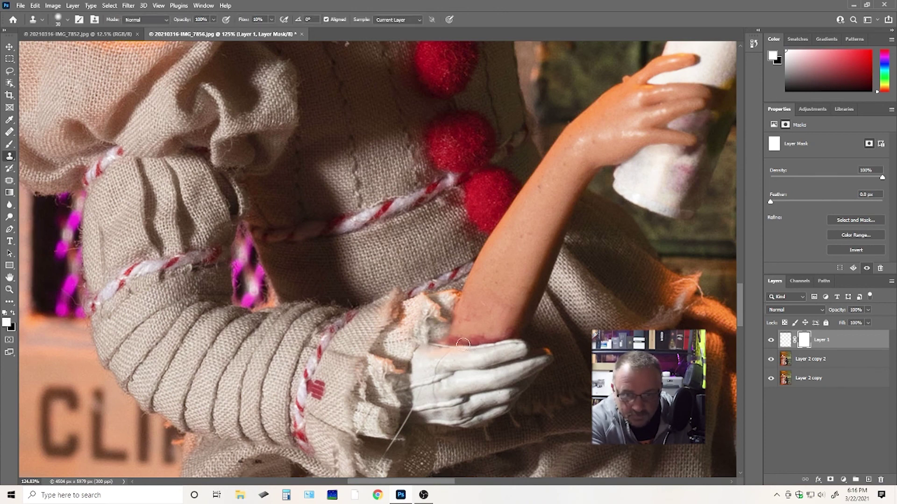
left_click(448, 342, "alt")
mouse_move(478, 324)
left_mouse_down()
mouse_move(453, 340)
mouse_move(497, 332)
mouse_move(490, 338)
left_mouse_up()
Examine the retouched cuff, arm and can up close and within the whole scene.
key("z")
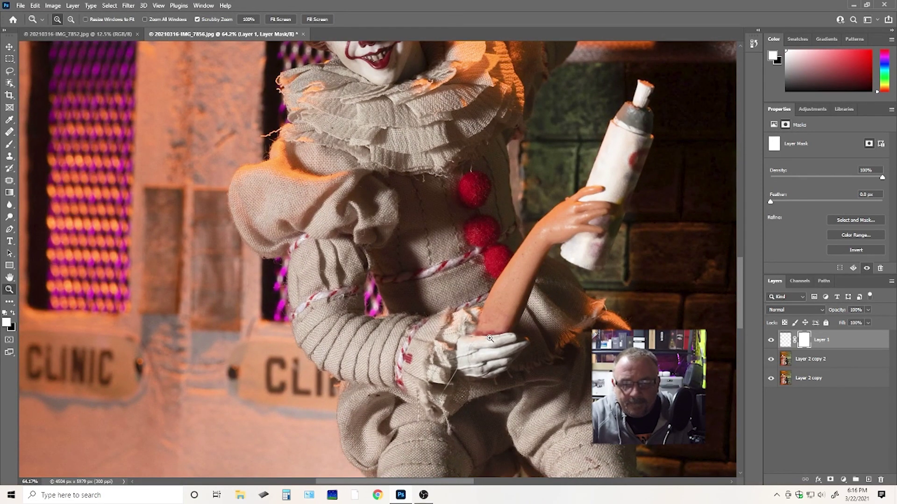
left_click_drag(492, 336, 461, 360)
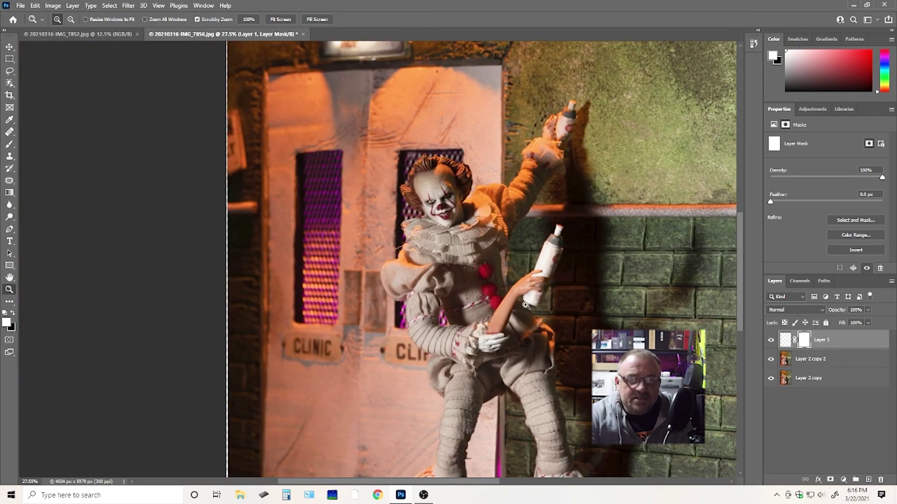
left_click_drag(381, 104, 323, 201)
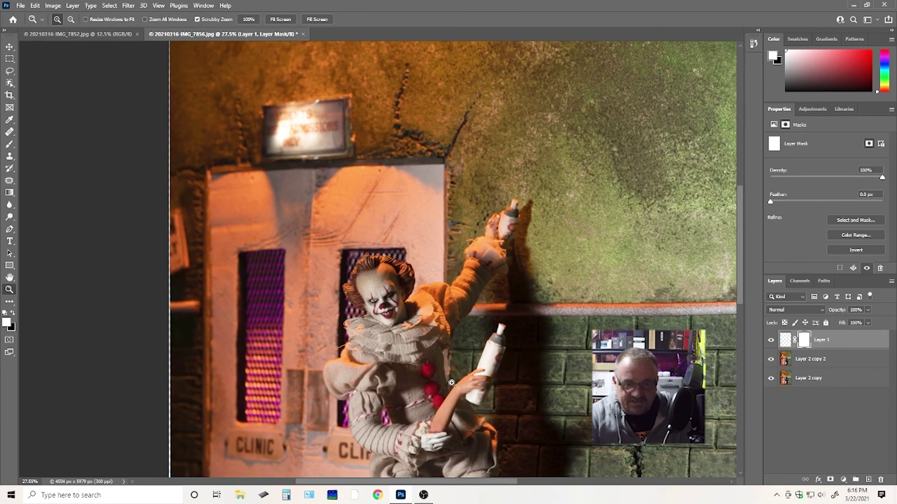
left_click_drag(441, 431, 524, 261)
left_click_drag(601, 118, 488, 238)
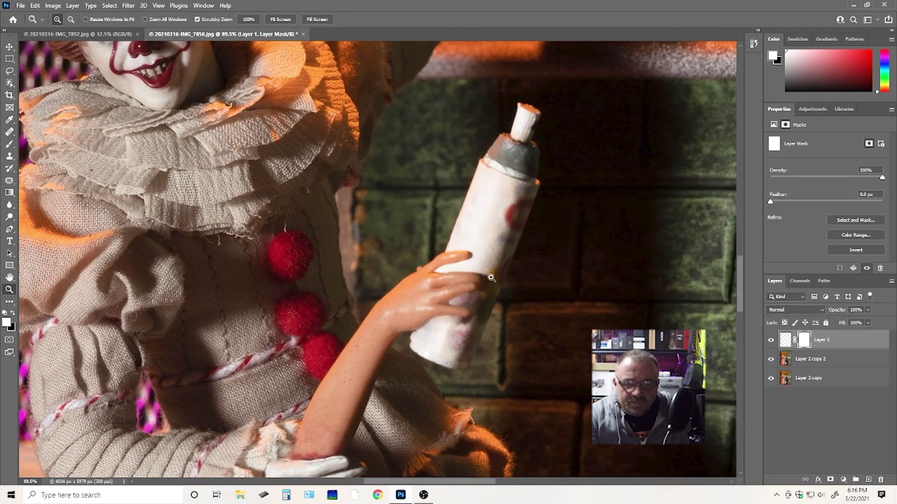
left_click_drag(453, 274, 411, 317)
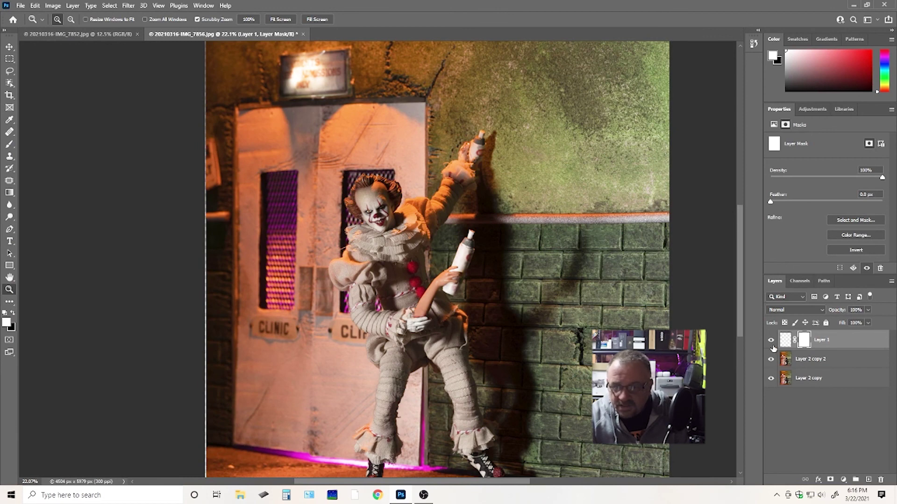
Merge the masked cut-edge layer and the retouched copy down into the layer beneath them, leaving a single layer.
key("Delete")
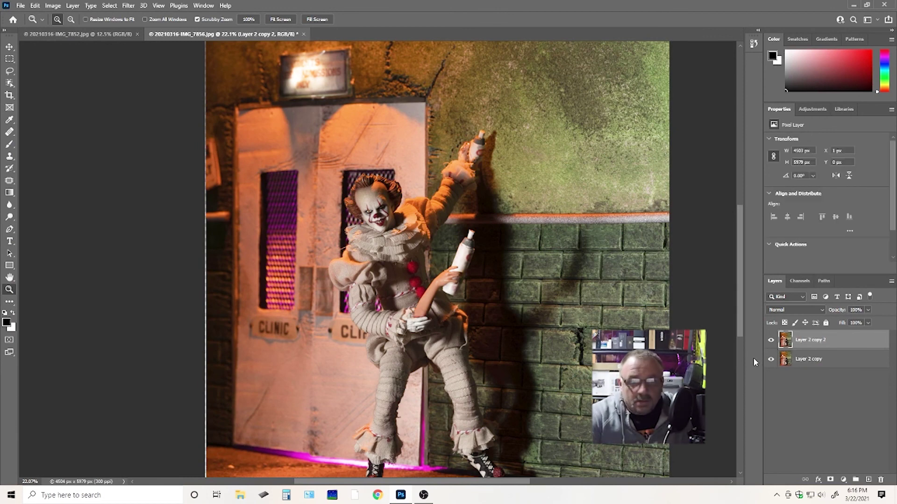
key("Delete")
Try to open the original 20210316-IMG_7856 photo from the pennywise folder.
key("ctrl+o")
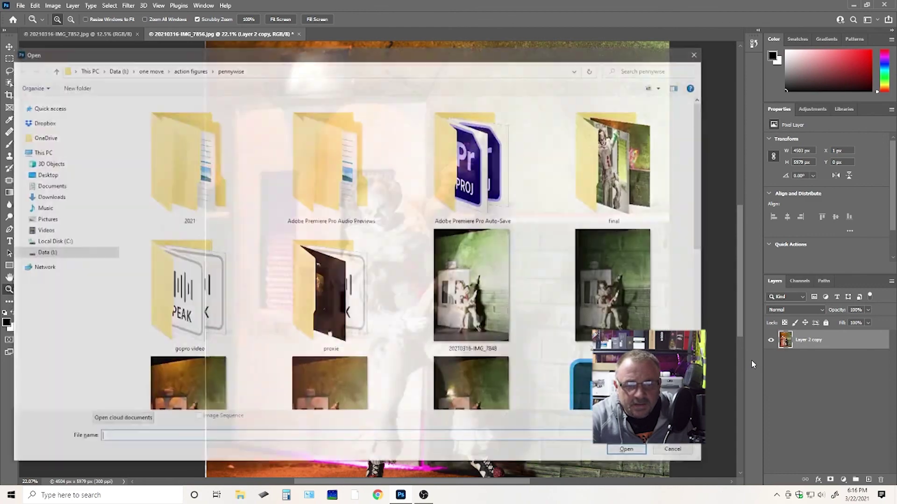
scroll(485, 362, "down", 10)
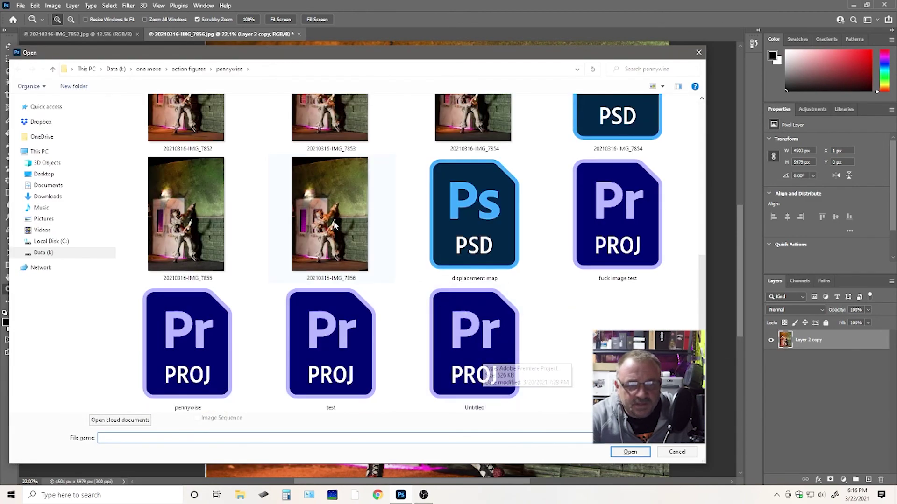
double_click(319, 231)
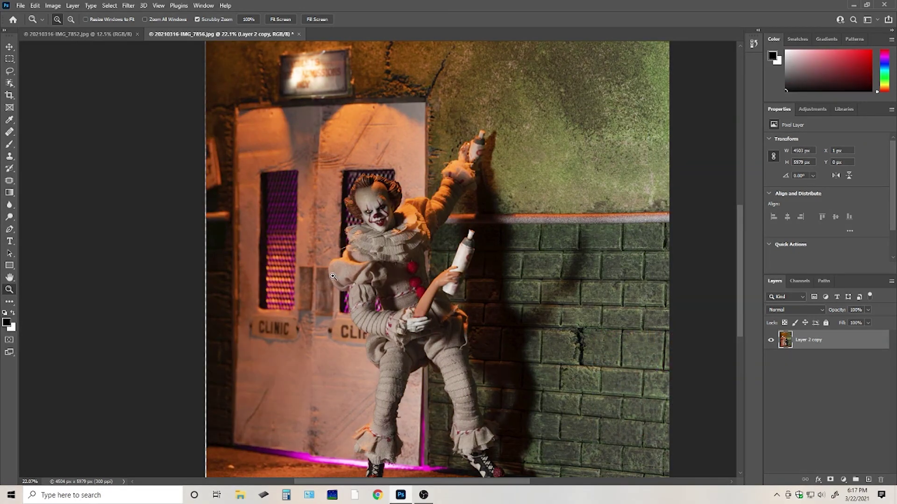
Tile the 20210316-IMG_7852 original and the retouched 20210316-IMG_7856 composite vertically, side by side.
left_click(92, 35)
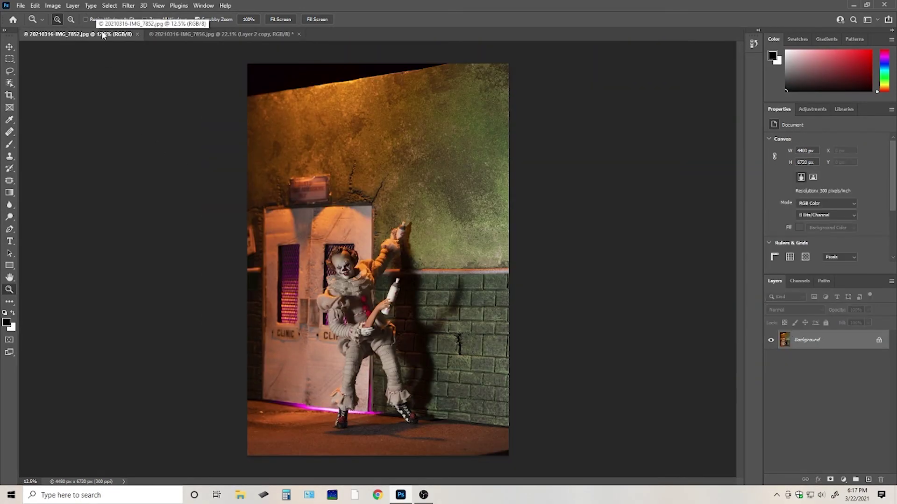
left_click(203, 5)
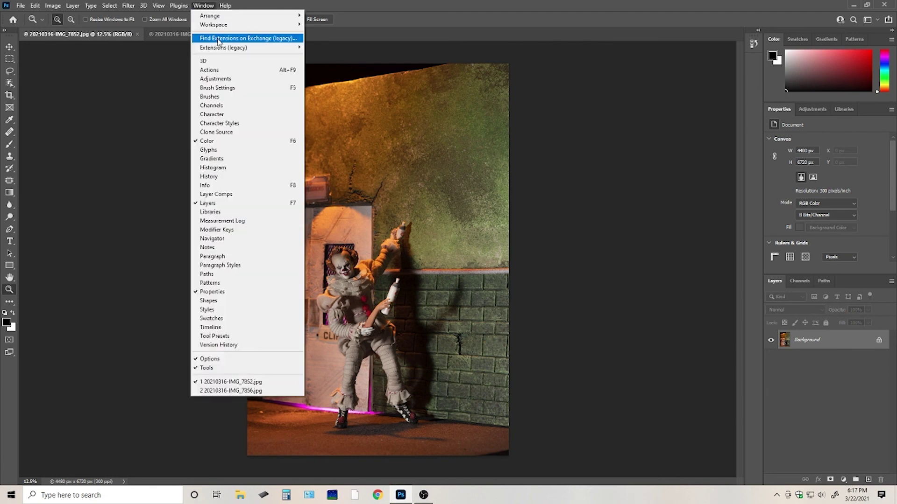
mouse_move(241, 16)
left_click(343, 43)
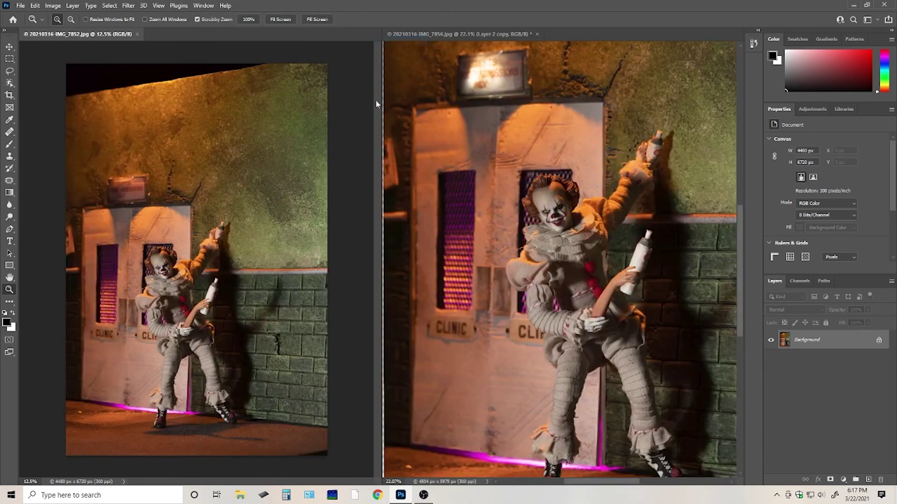
Compare the hand, can and cuff area, and the clinic admissions sign, up close in the original and retouched images.
left_click_drag(212, 299, 266, 288)
left_click_drag(619, 296, 610, 316)
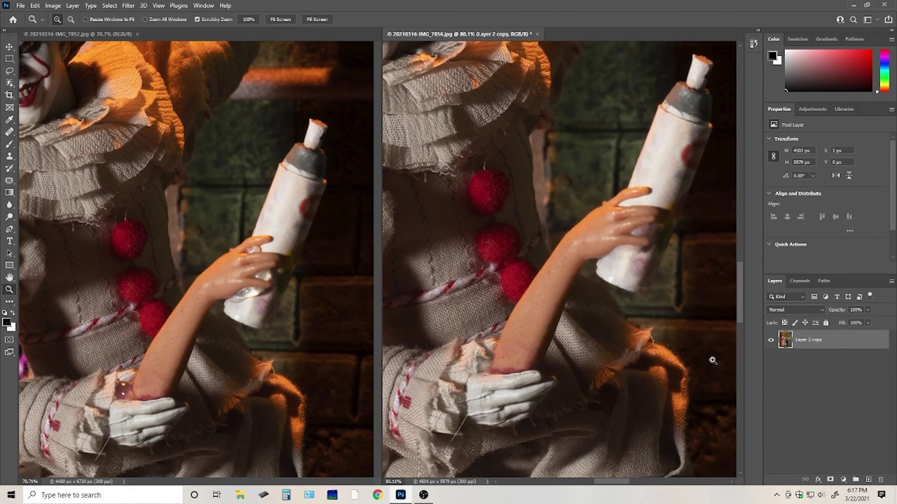
left_click(159, 329)
left_click_drag(183, 240, 316, 248)
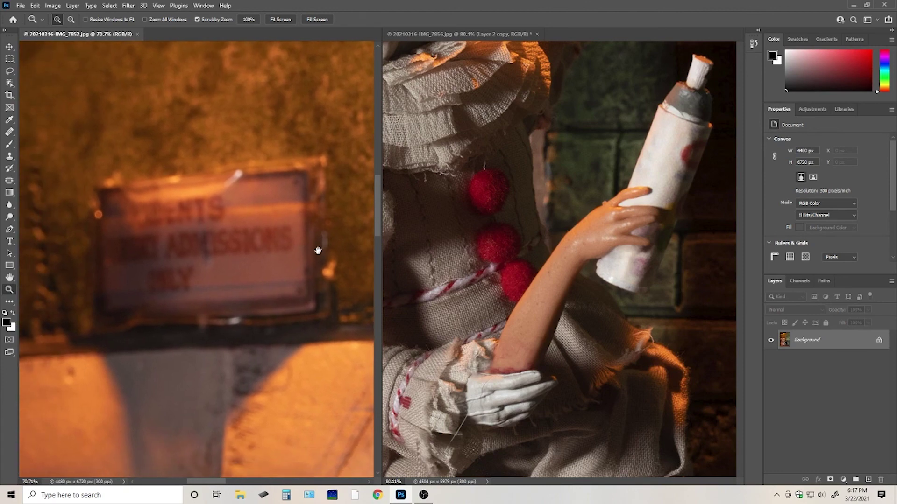
left_click(555, 192)
left_click_drag(555, 192, 614, 389)
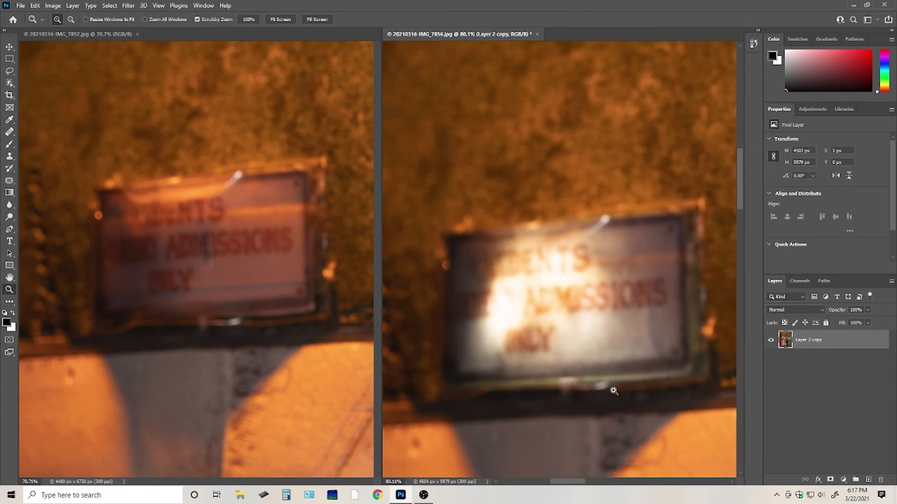